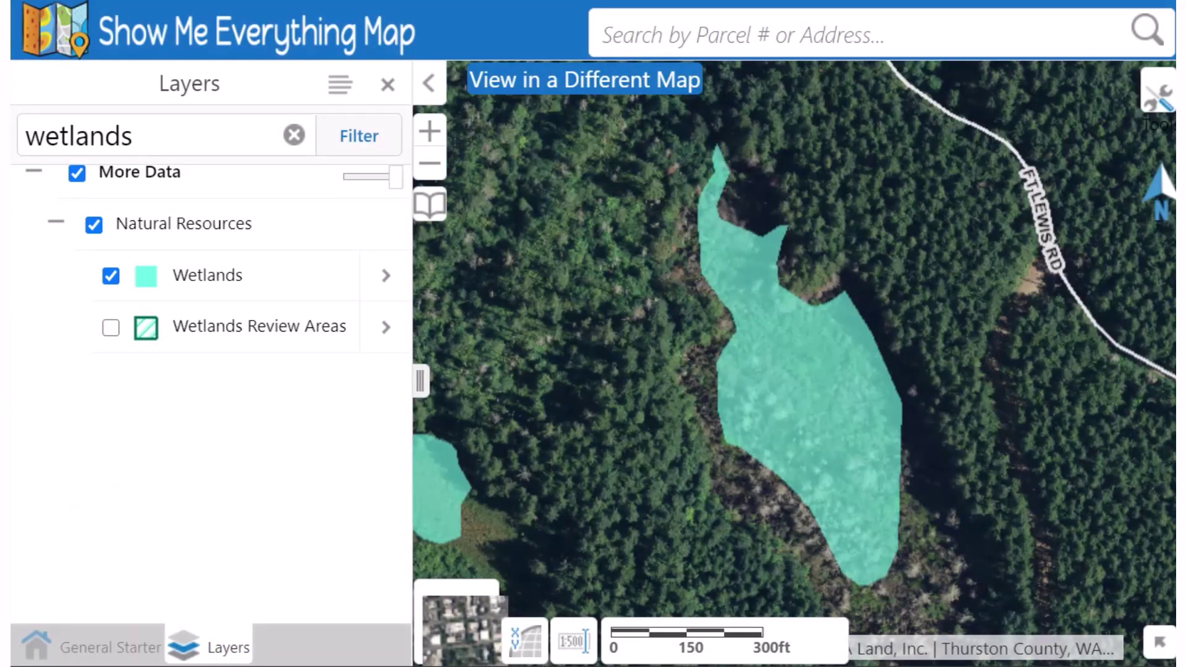
# Step: Review the large wetland's attributes, and toggle the Wetlands layer off and on to compare it with the aerial imagery
pyautogui.click(837, 367)
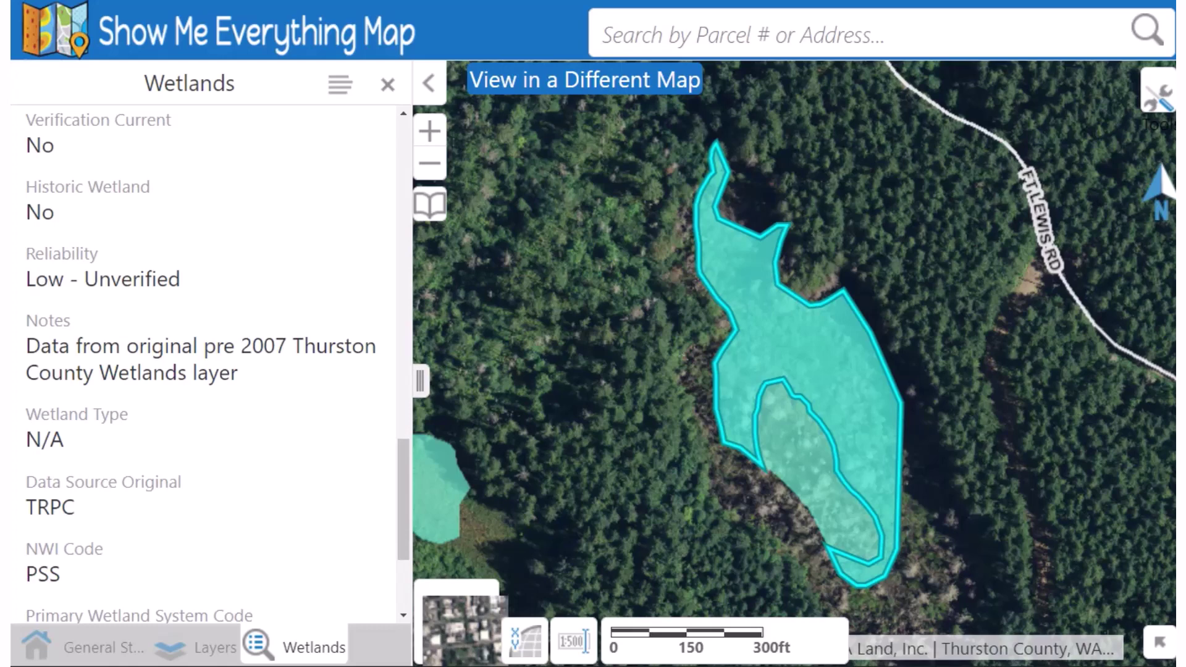
pyautogui.press('Escape')
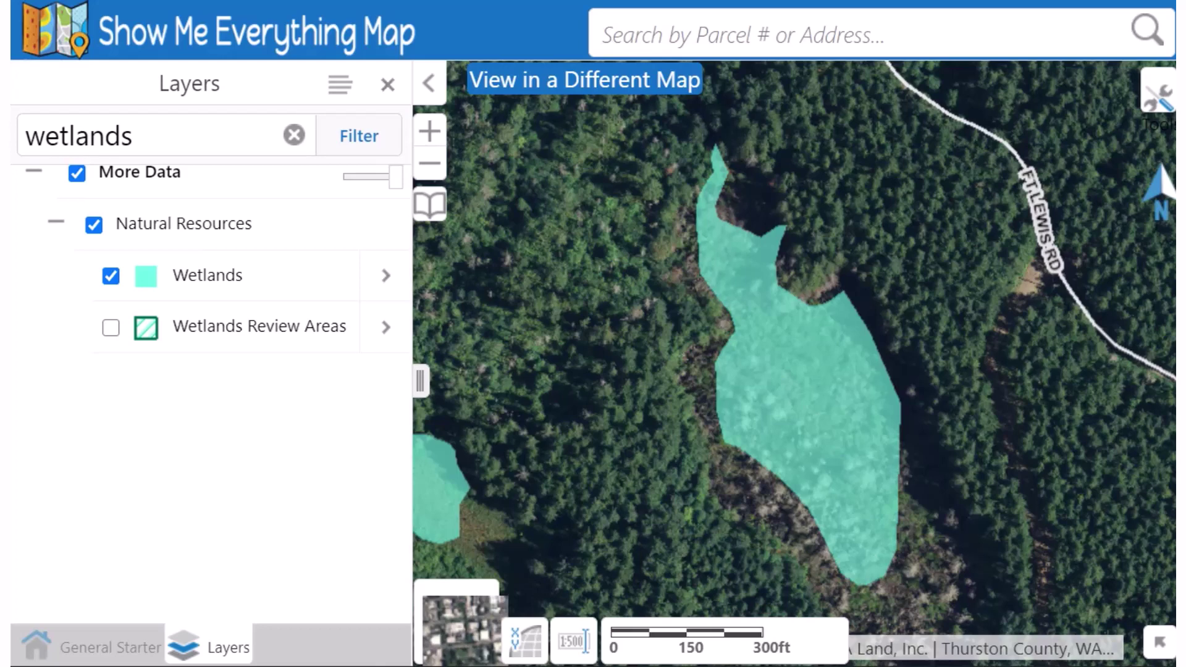
pyautogui.click(110, 276)
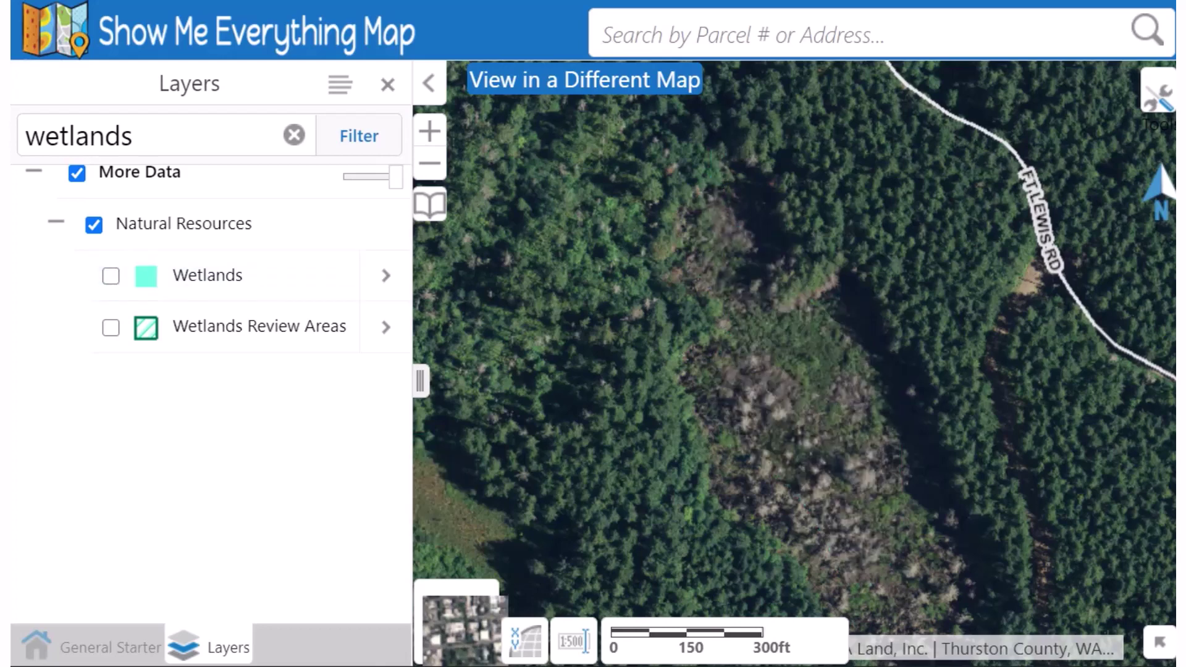
pyautogui.click(111, 275)
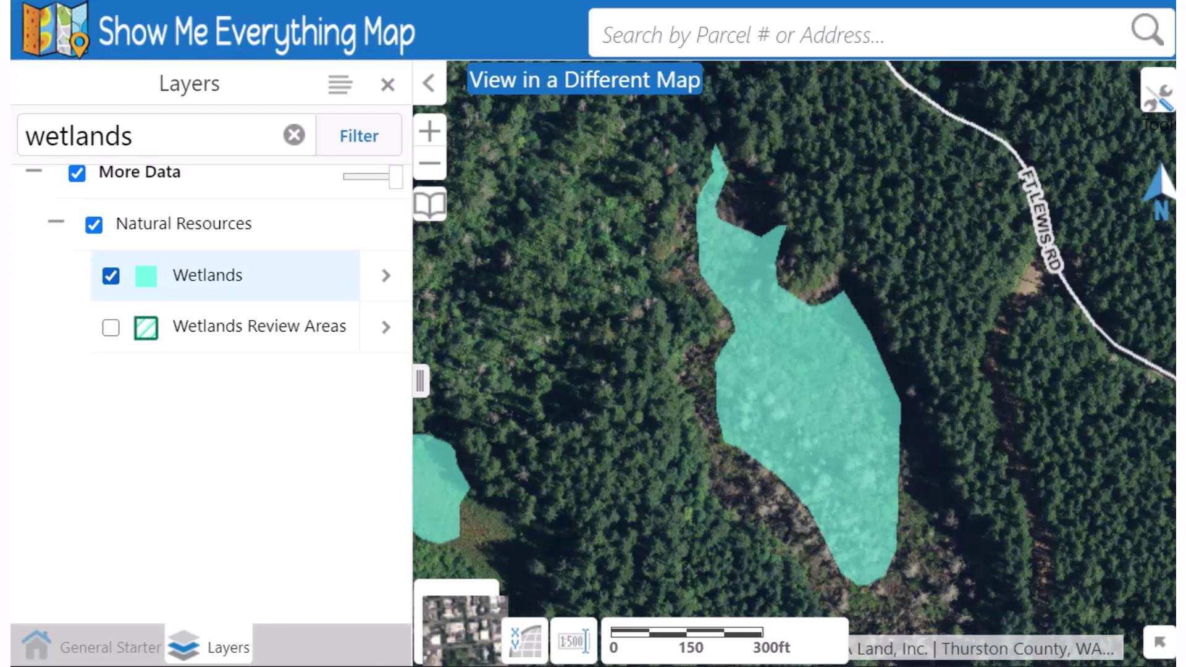
pyautogui.click(110, 276)
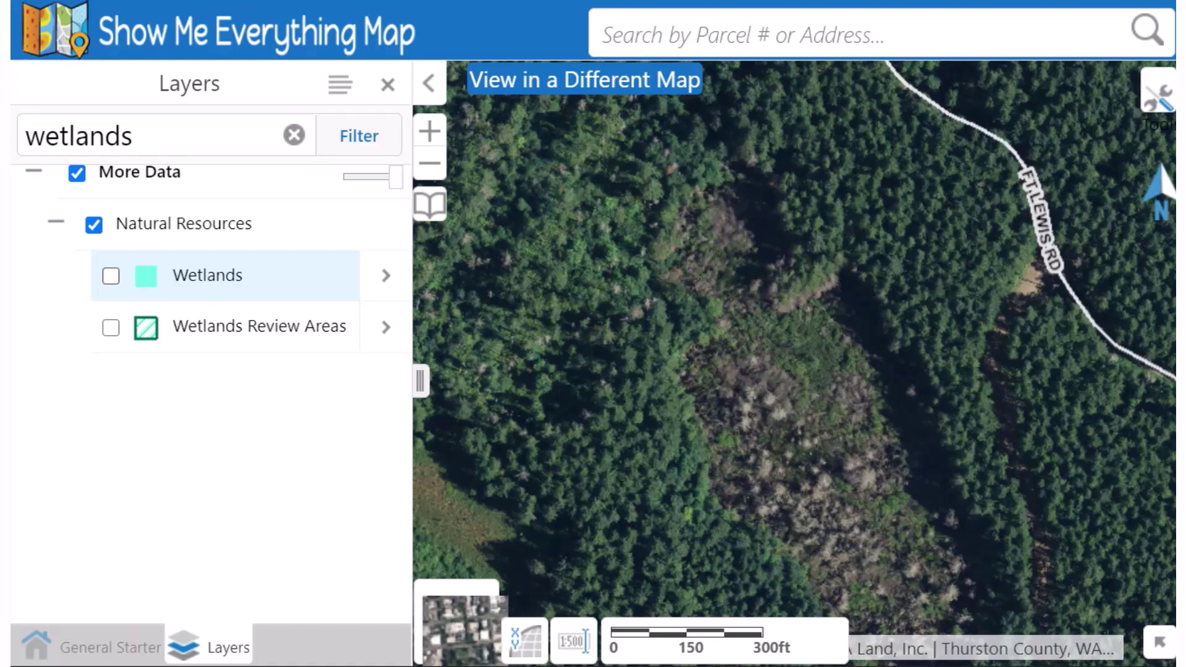
pyautogui.click(111, 276)
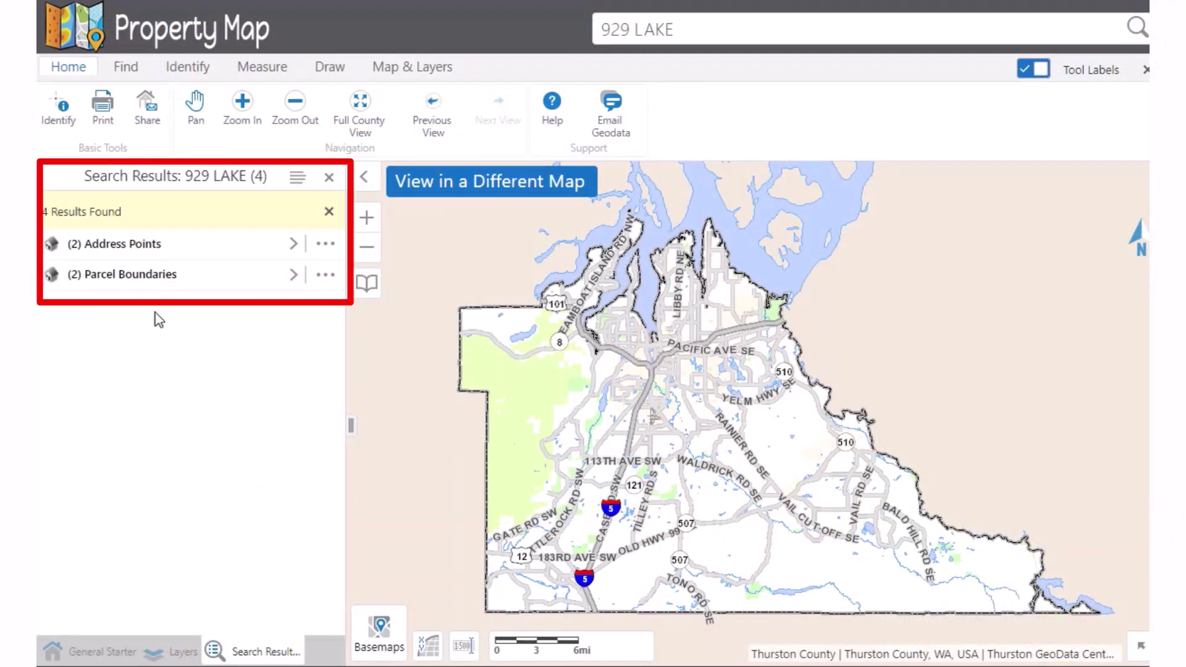
# Step: Open the first Parcel Boundaries search result and examine its parcel details and info page
pyautogui.click(146, 281)
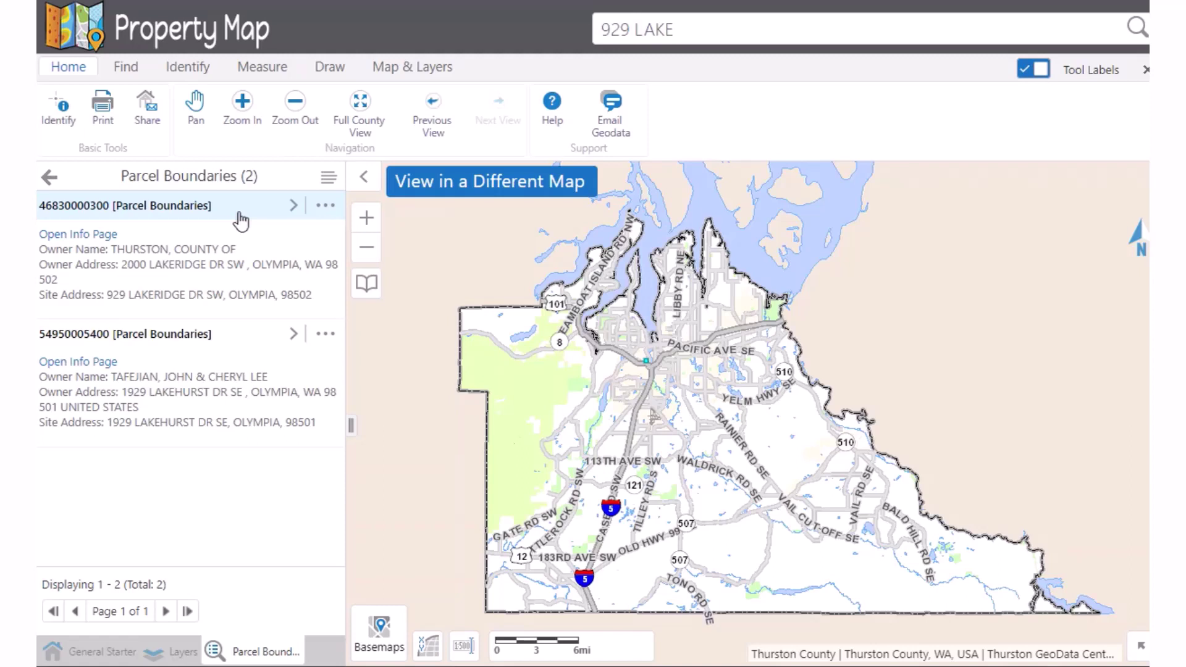
pyautogui.click(241, 221)
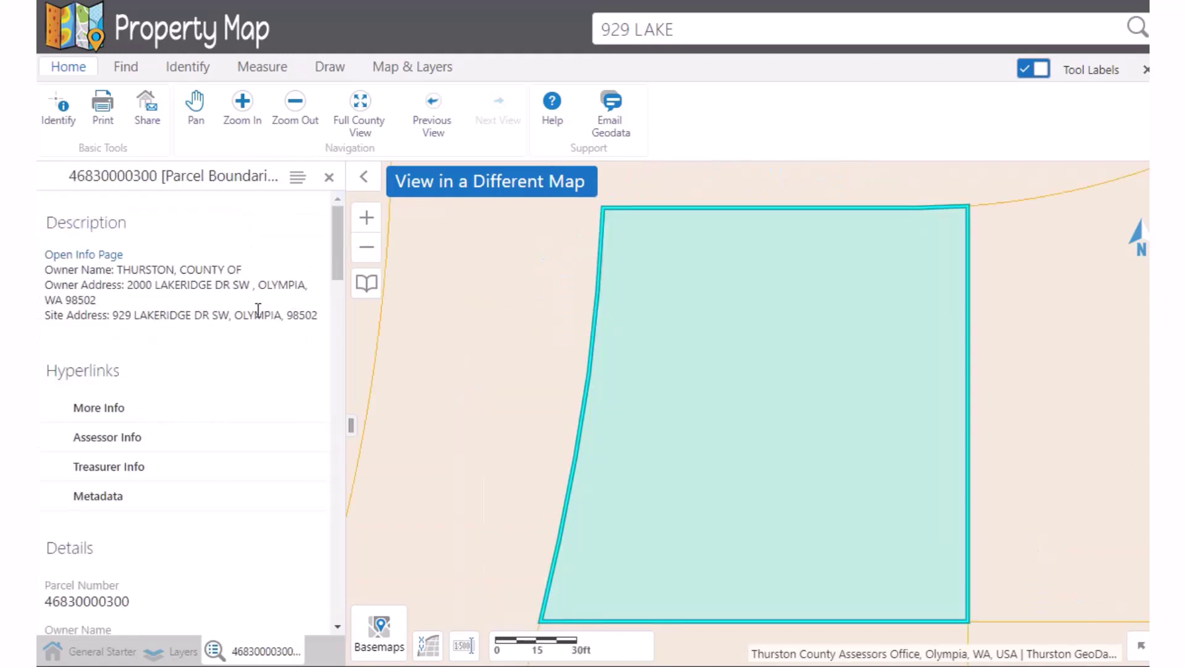
pyautogui.scroll(-6, 312, 367)
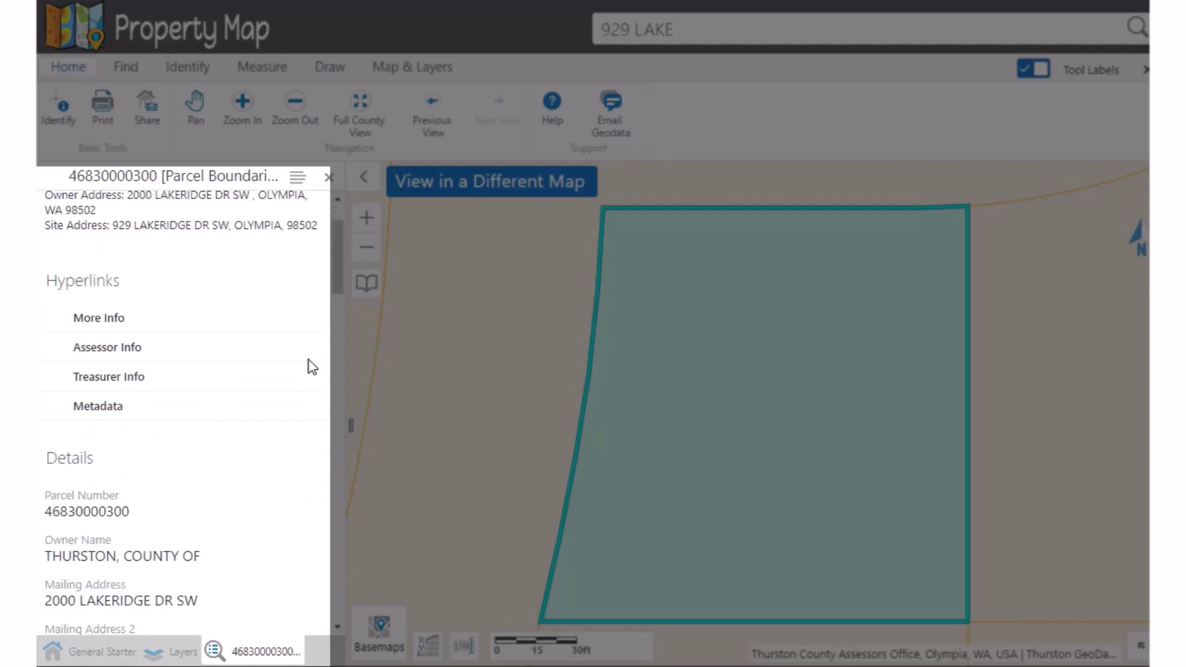
pyautogui.scroll(-4, 312, 367)
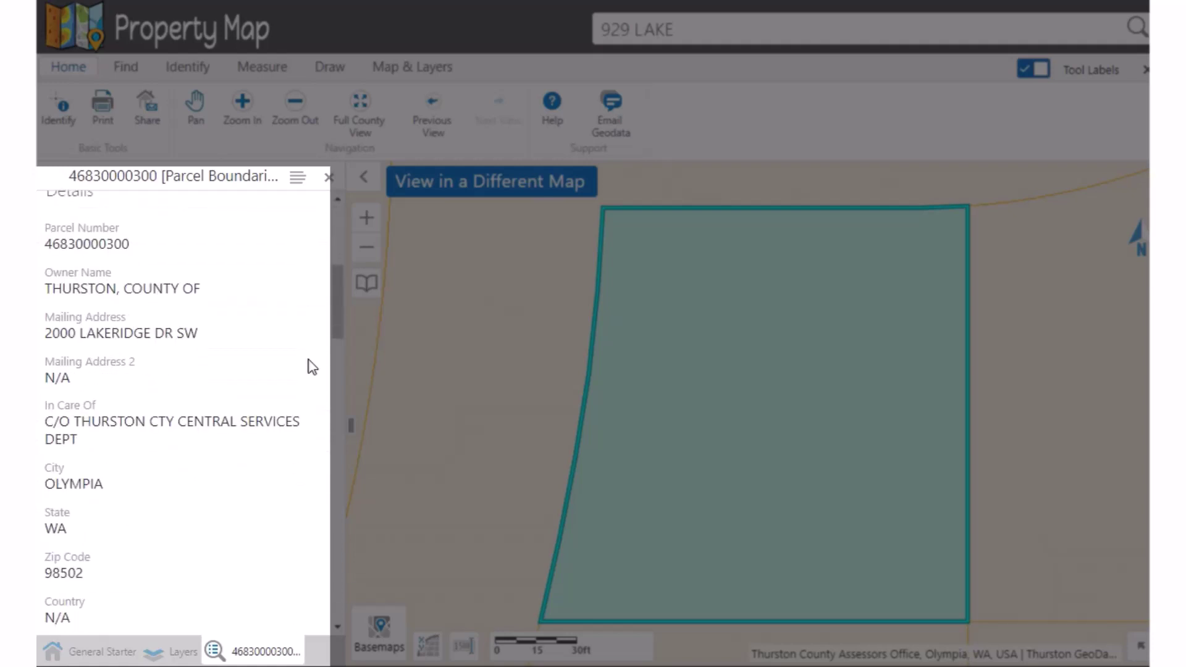
pyautogui.scroll(8, 312, 367)
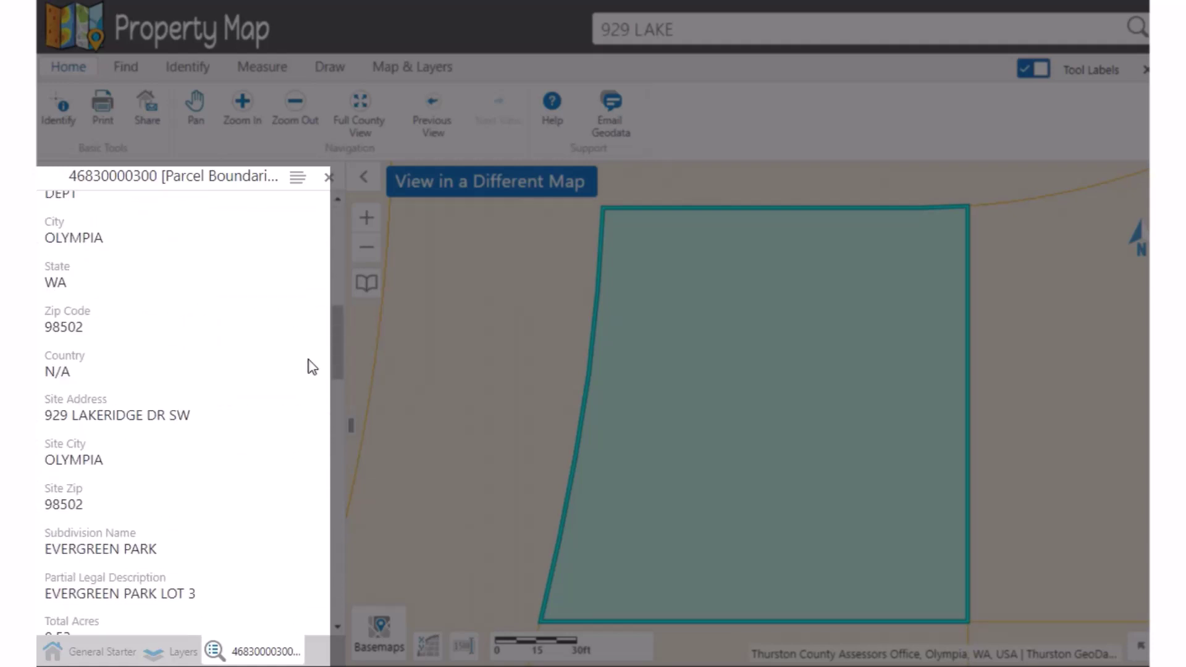
pyautogui.scroll(3, 312, 367)
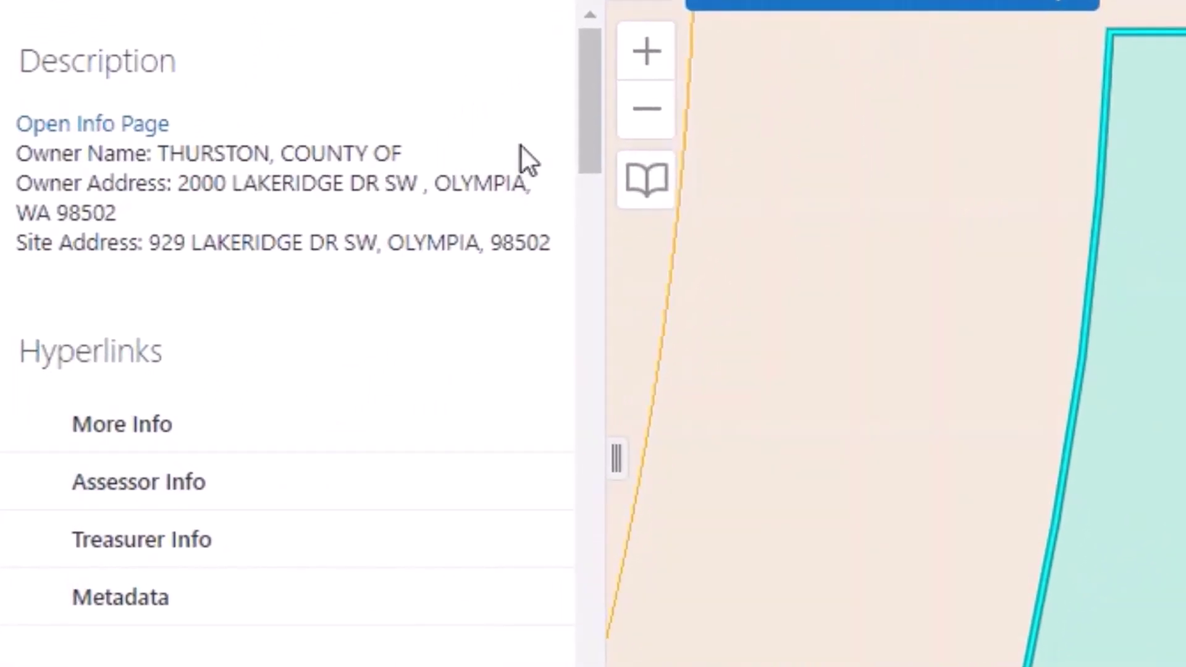
pyautogui.click(159, 125)
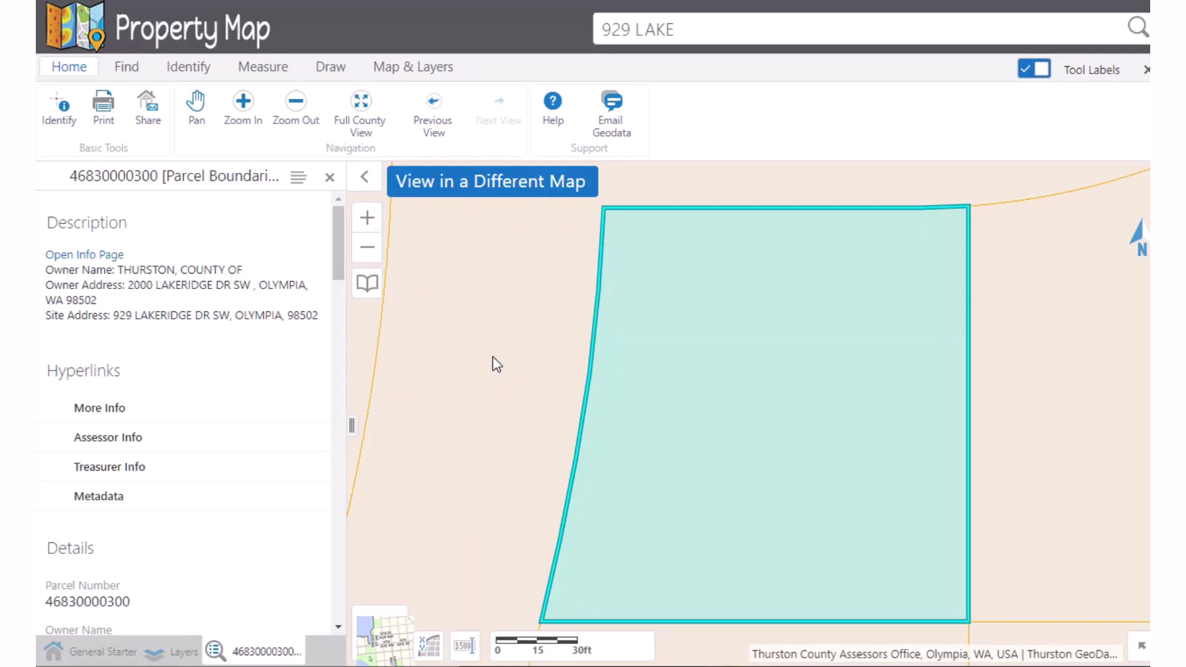
# Step: Pan the map slightly and zoom in and out around the highlighted parcel
pyautogui.moveTo(496, 363); pyautogui.dragTo(528, 354)
pyautogui.scroll(3, 525, 354)
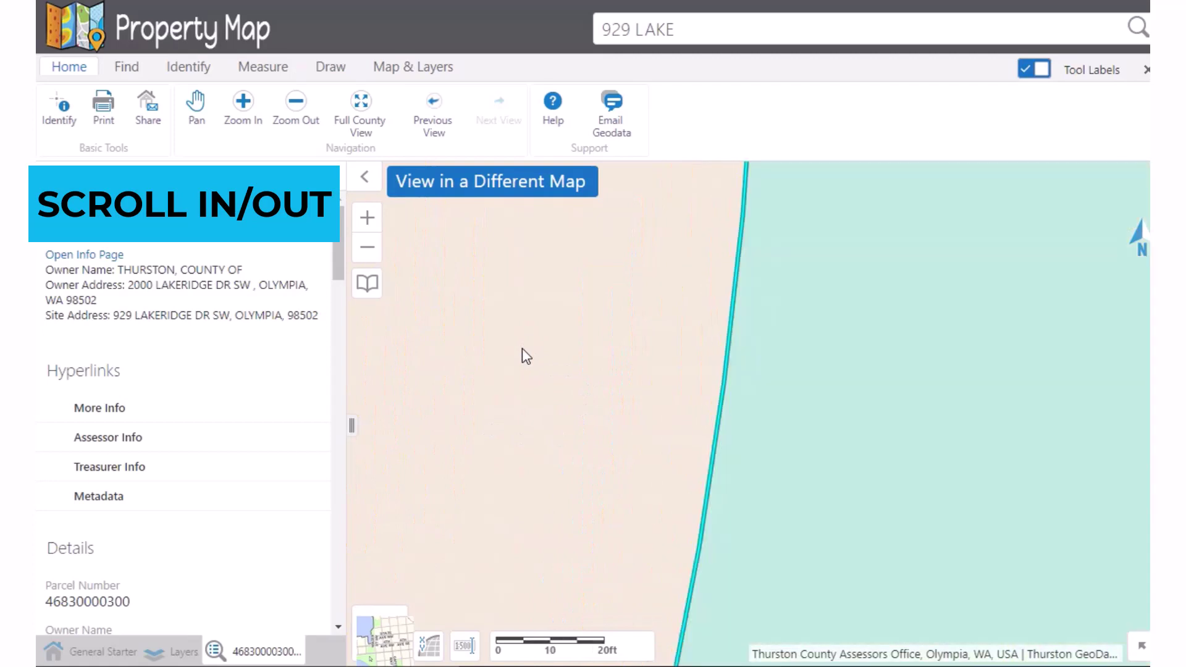
pyautogui.scroll(-3, 523, 355)
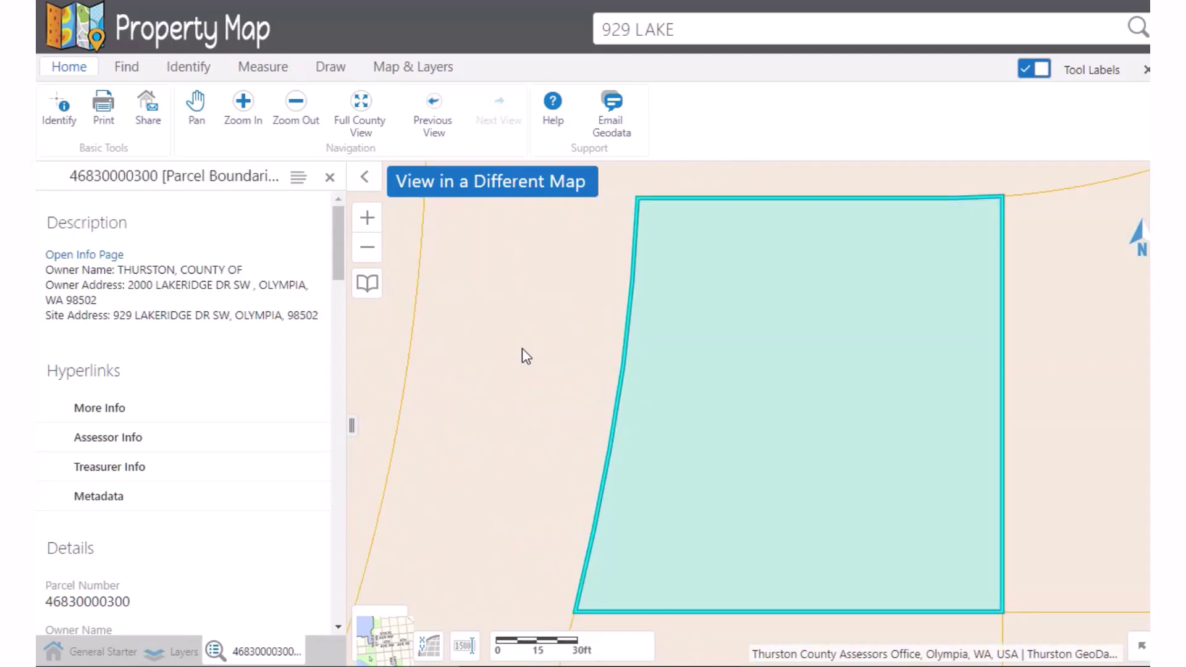
pyautogui.click(370, 254)
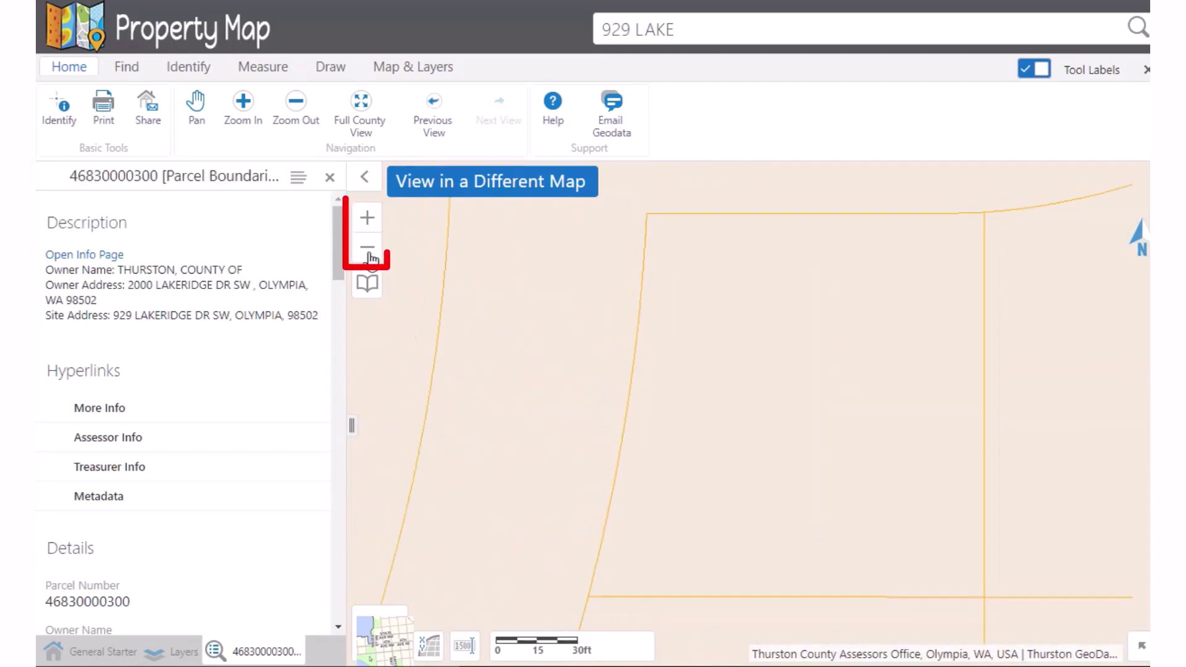
pyautogui.click(367, 227)
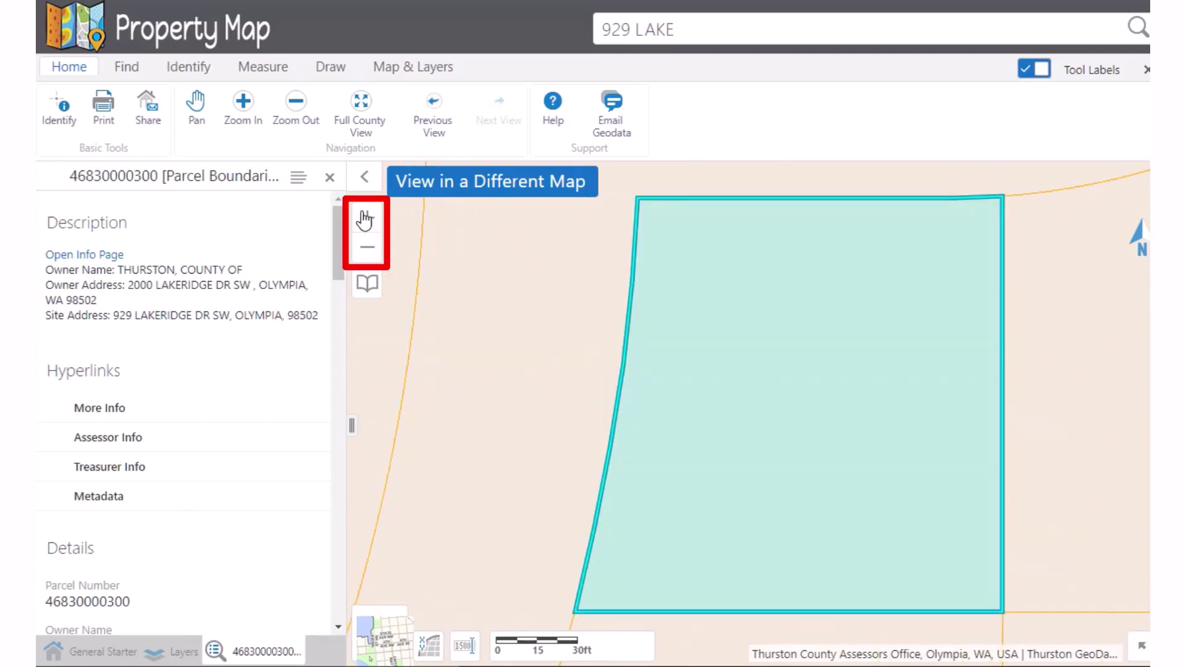
# Step: Zoom in on a boxed area over the parcel's western edge, and zoom back out with another box
pyautogui.click(244, 114)
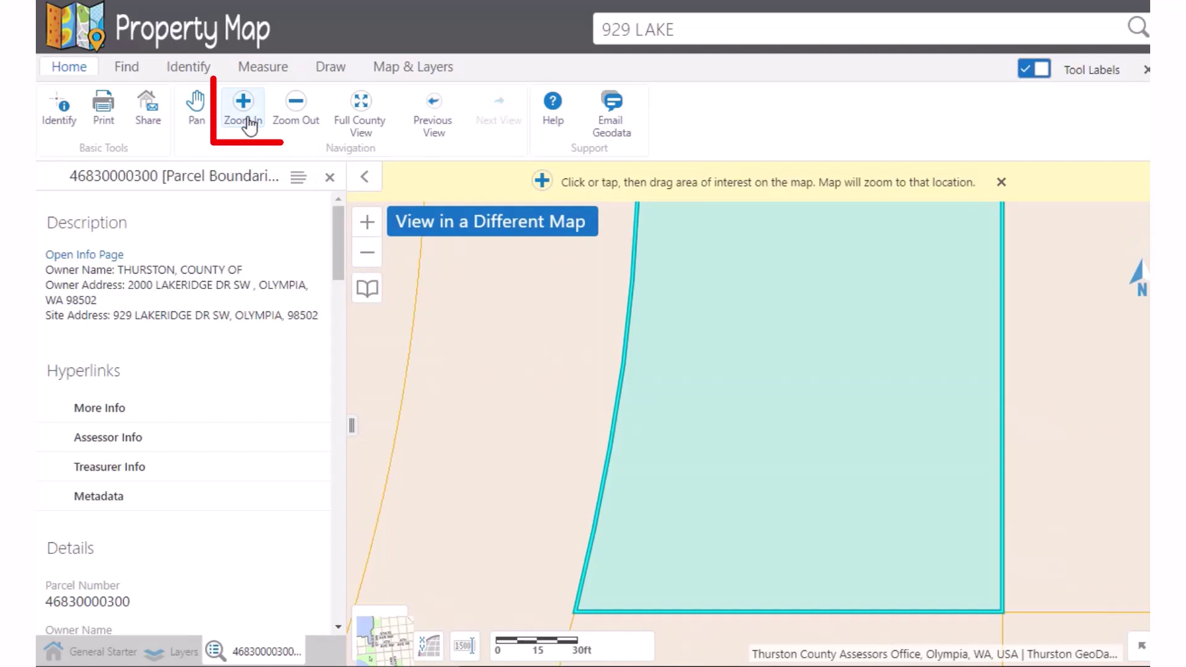
pyautogui.moveTo(594, 302); pyautogui.dragTo(854, 515)
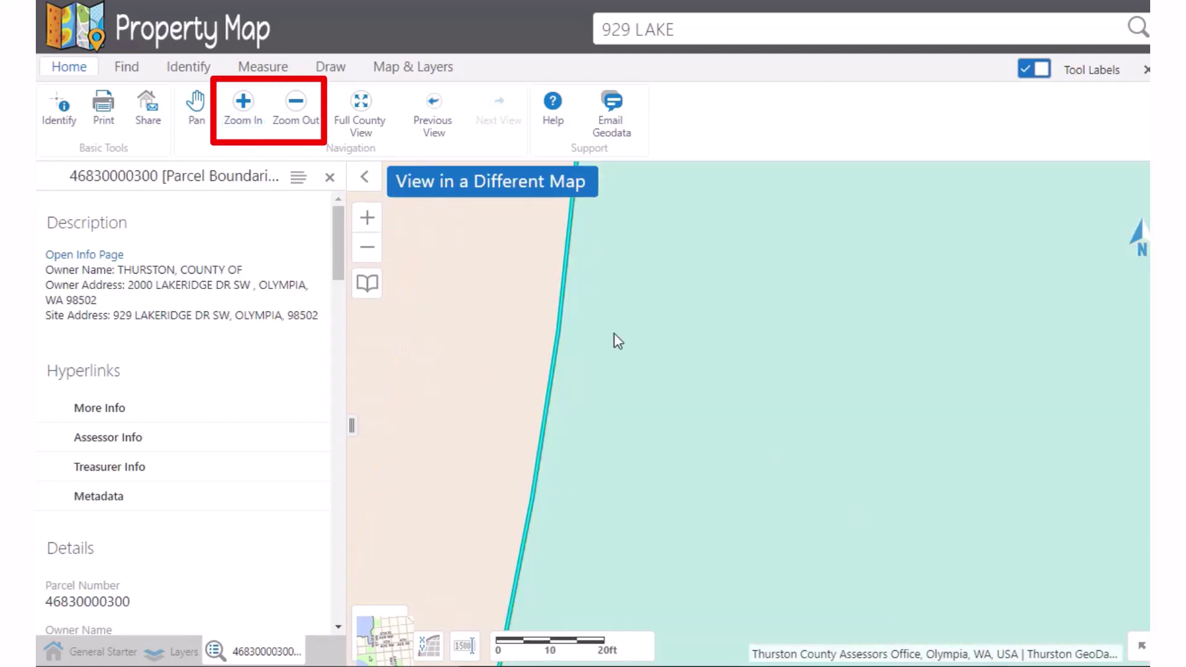
pyautogui.click(296, 114)
pyautogui.moveTo(528, 319); pyautogui.dragTo(855, 529)
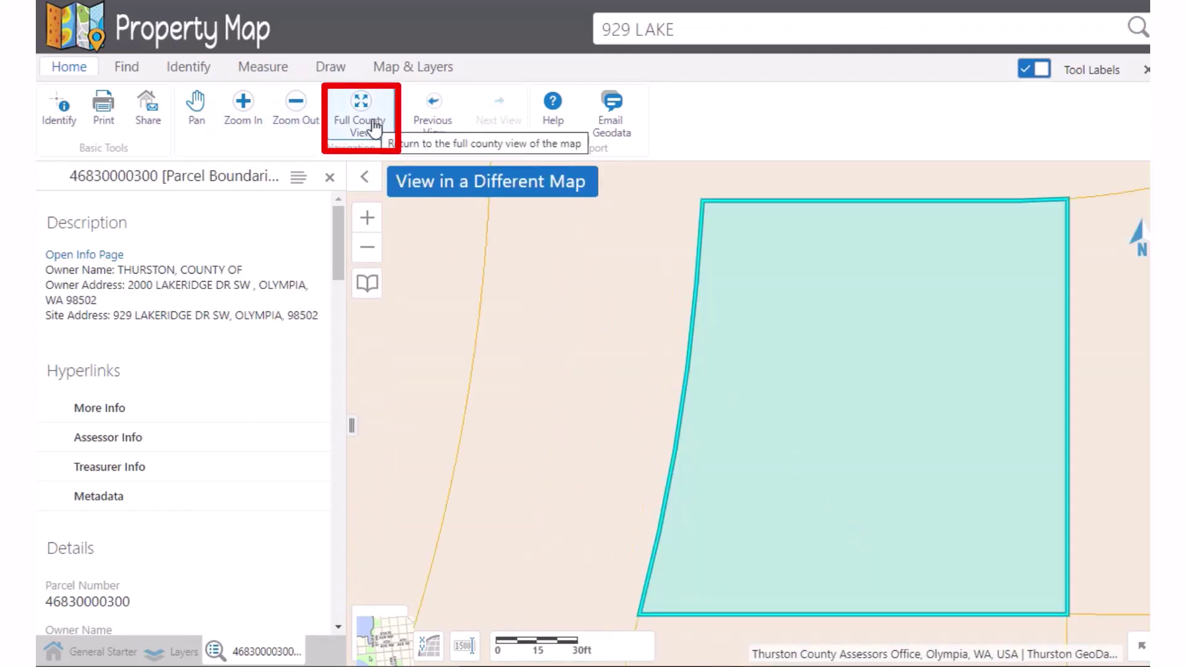
# Step: Show the full county view and return to the previous view of the parcel
pyautogui.click(374, 127)
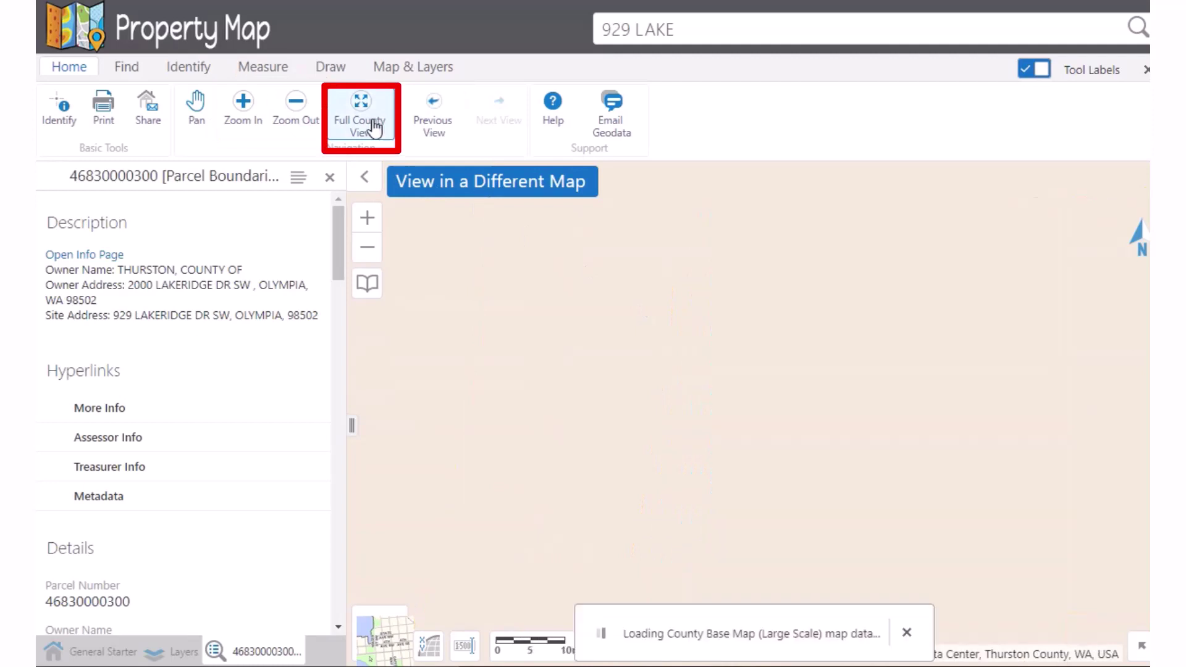
pyautogui.click(441, 135)
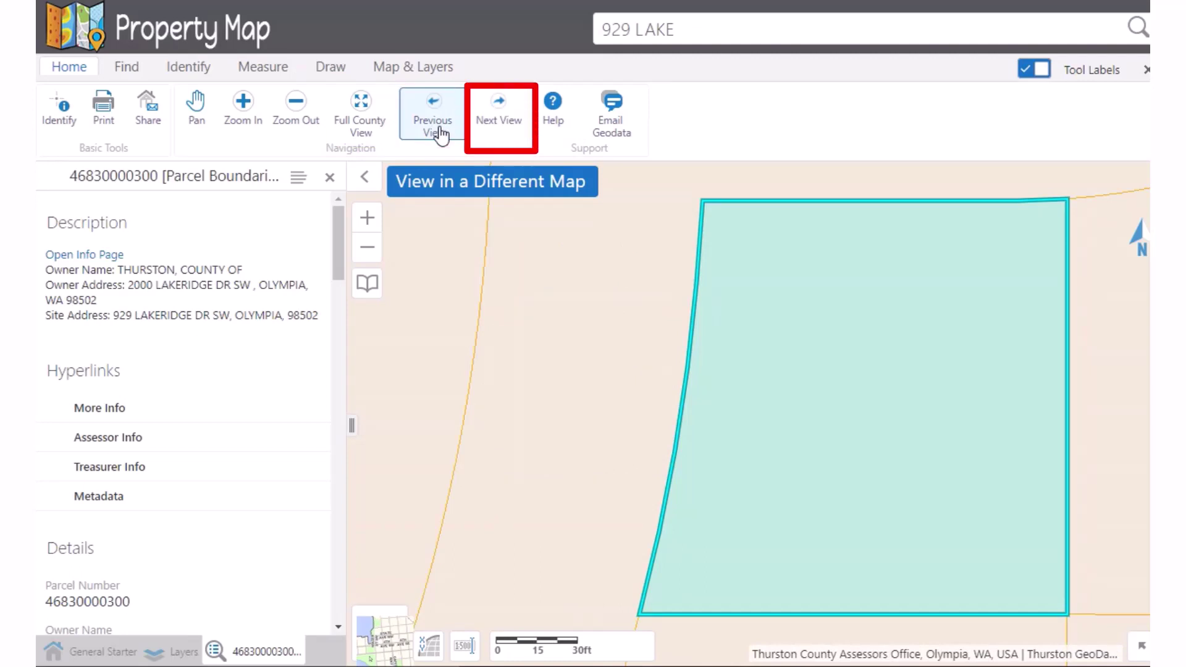
# Step: Switch the basemap to Aerial 2018, and to Aerials (All) with the imagery year set to 1996
pyautogui.click(401, 641)
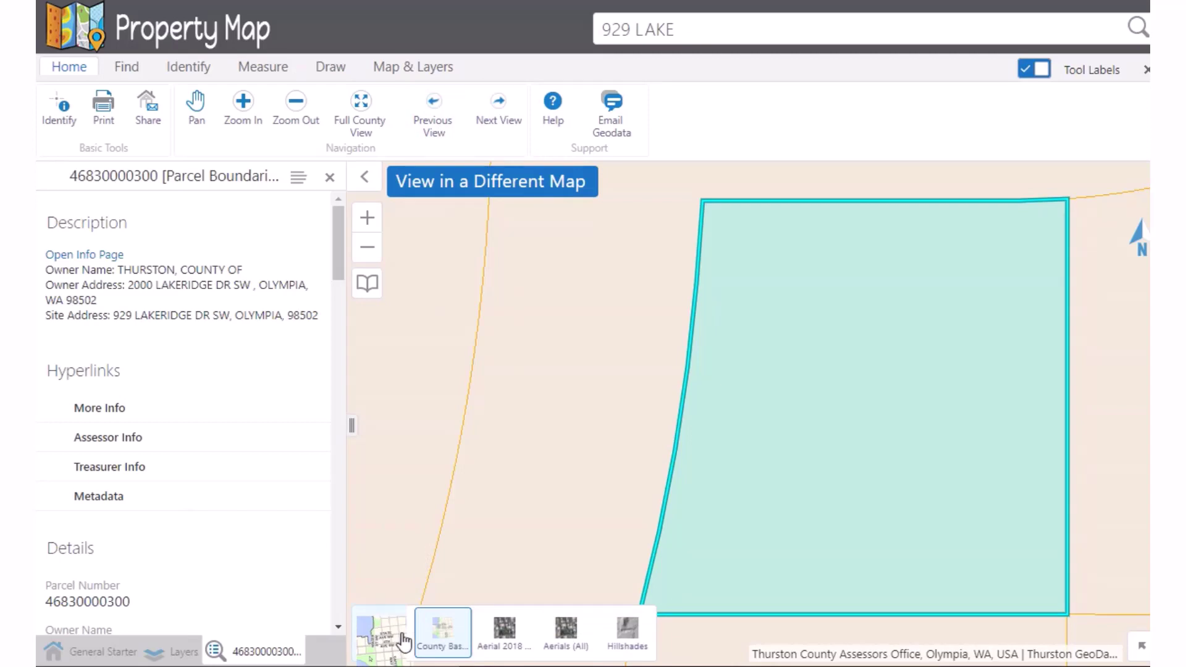
pyautogui.click(506, 652)
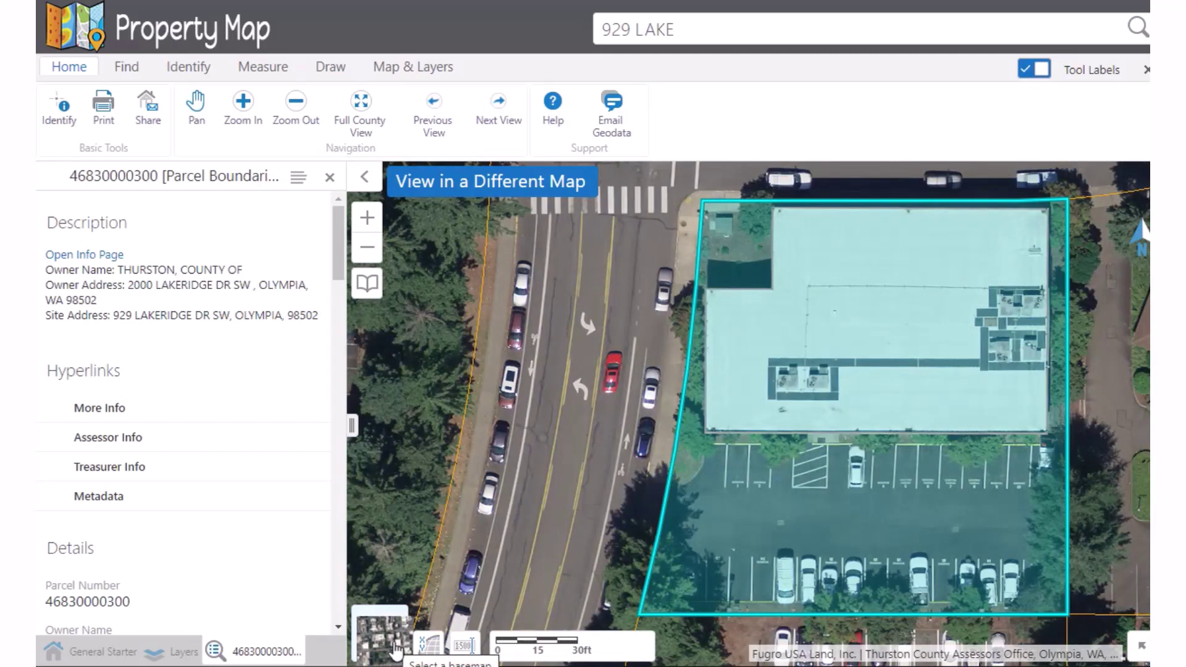
pyautogui.click(395, 650)
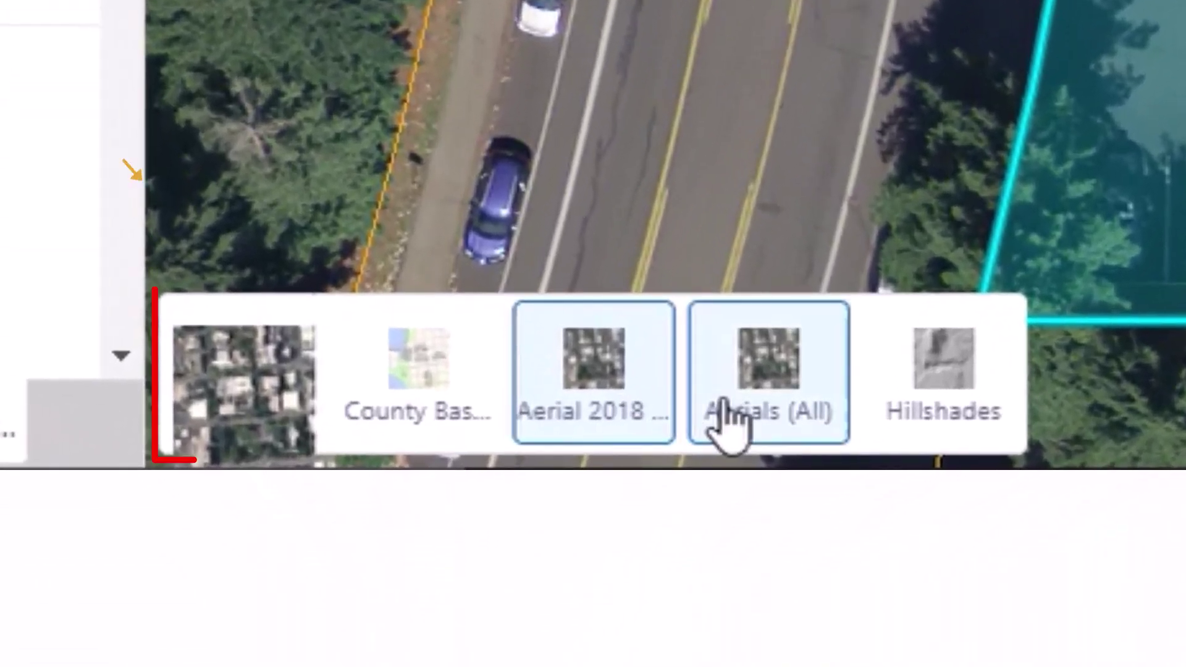
pyautogui.click(774, 402)
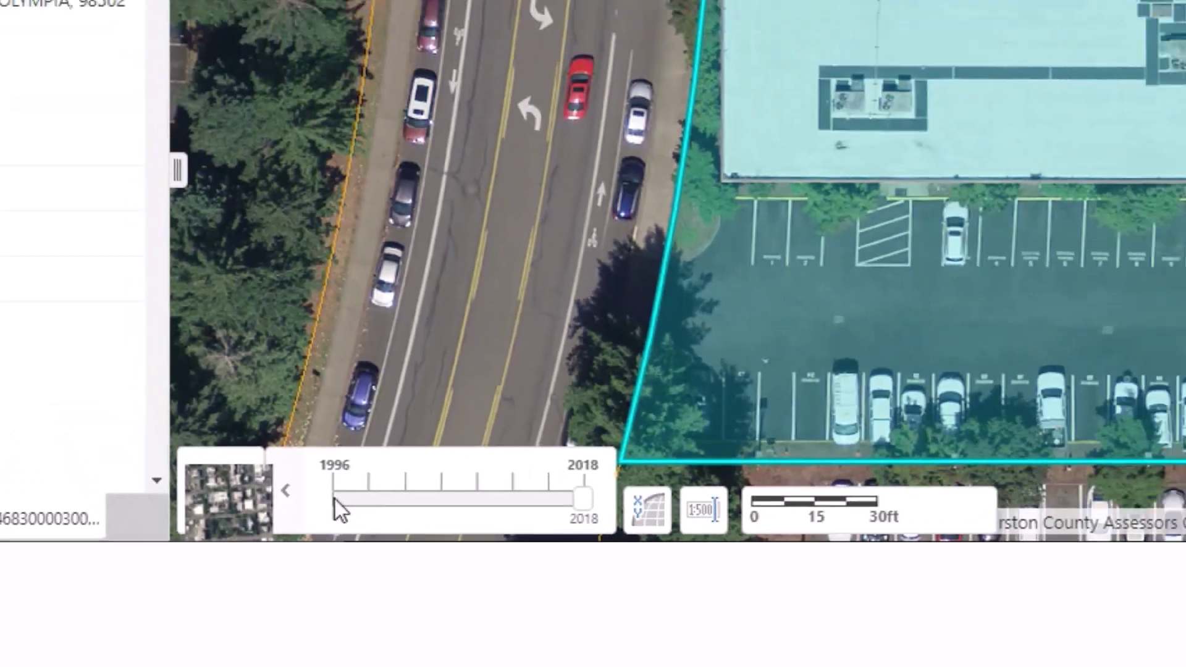
pyautogui.click(448, 390)
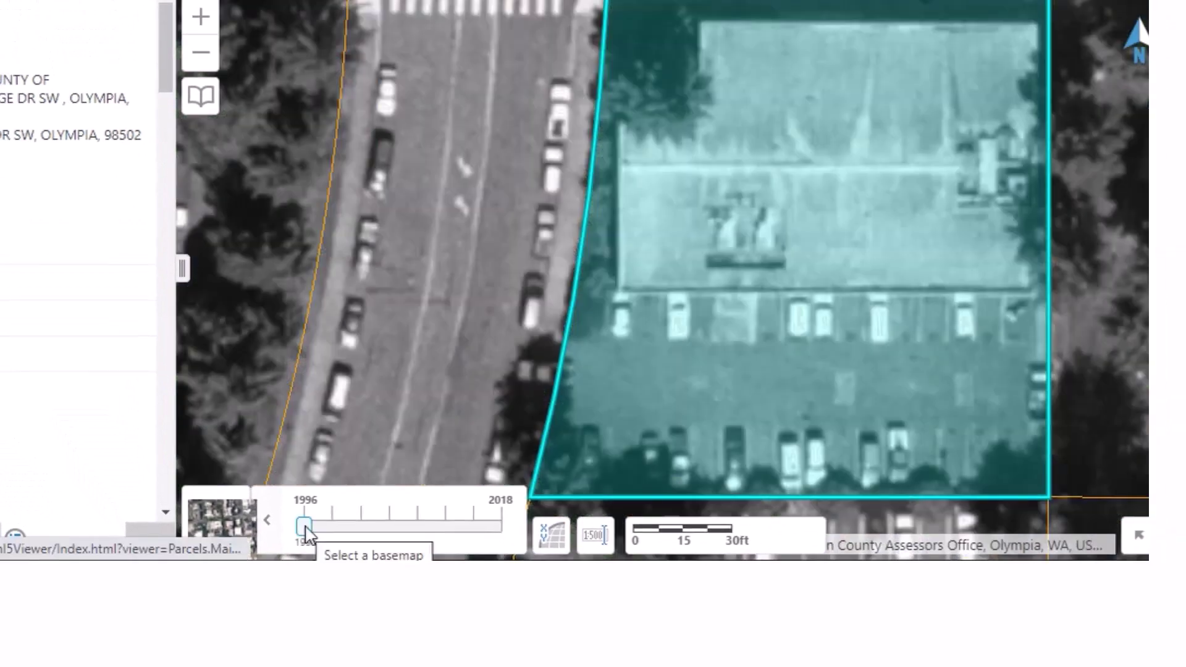
# Step: Switch the basemap to Hillshades and set its timeline to 2011
pyautogui.click(225, 528)
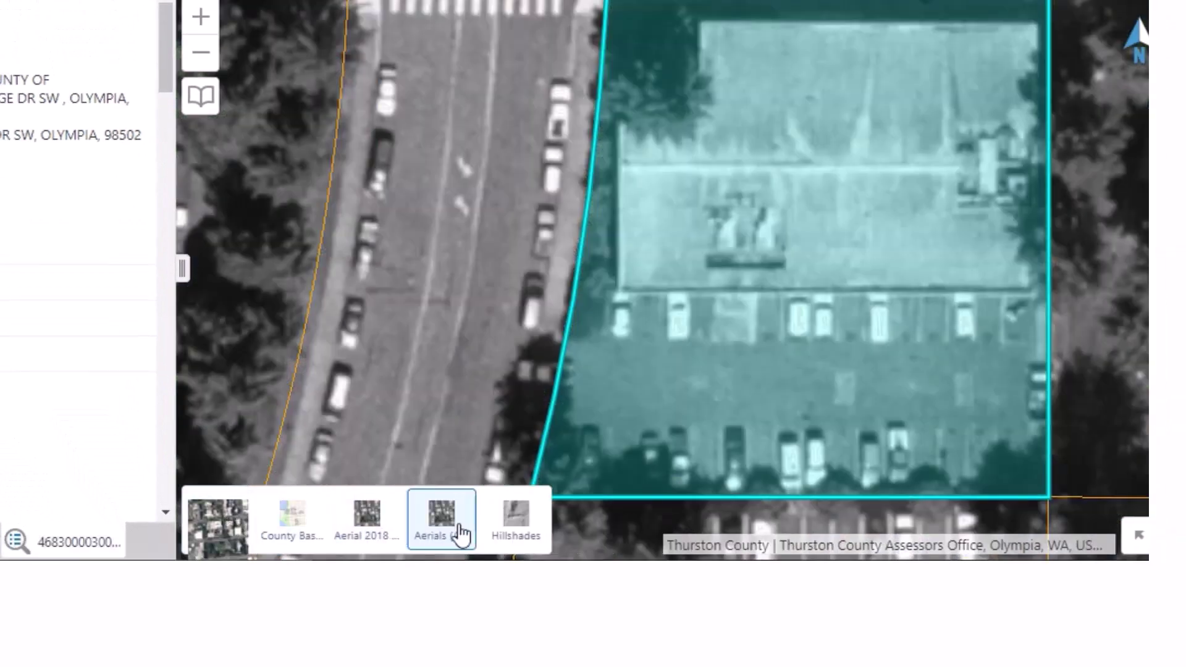
pyautogui.click(515, 519)
pyautogui.moveTo(304, 531); pyautogui.dragTo(510, 539)
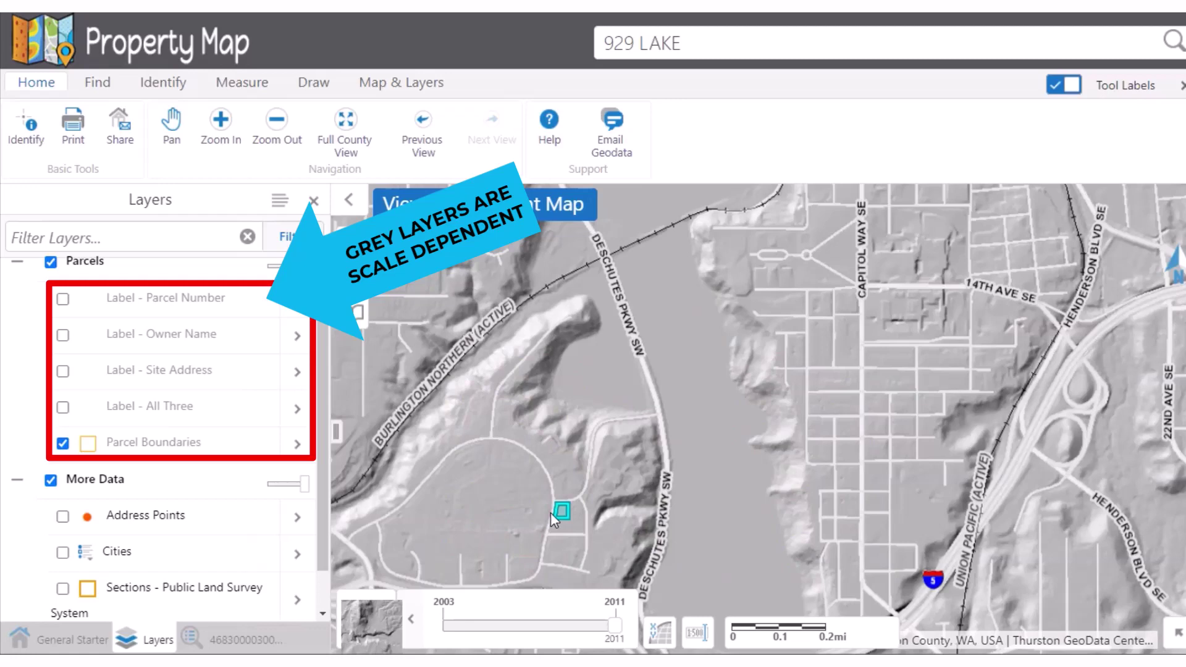
# Step: Open the parcel's surrounding area in the Show Me Everything Map
pyautogui.scroll(1, 551, 514)
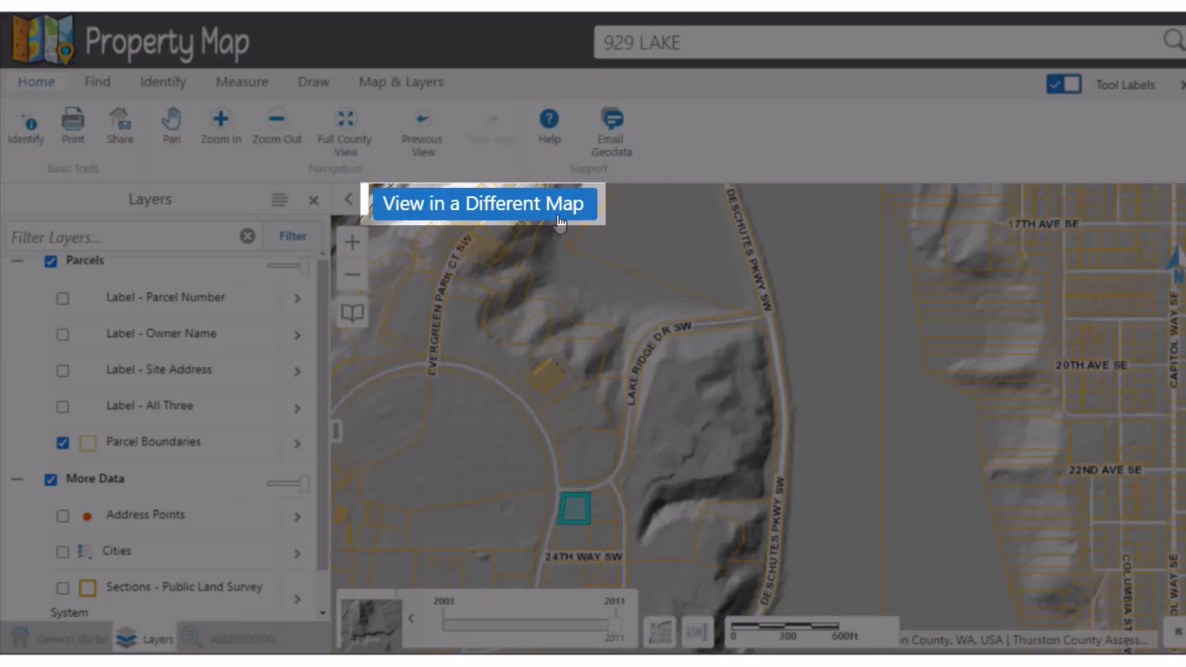
pyautogui.click(560, 222)
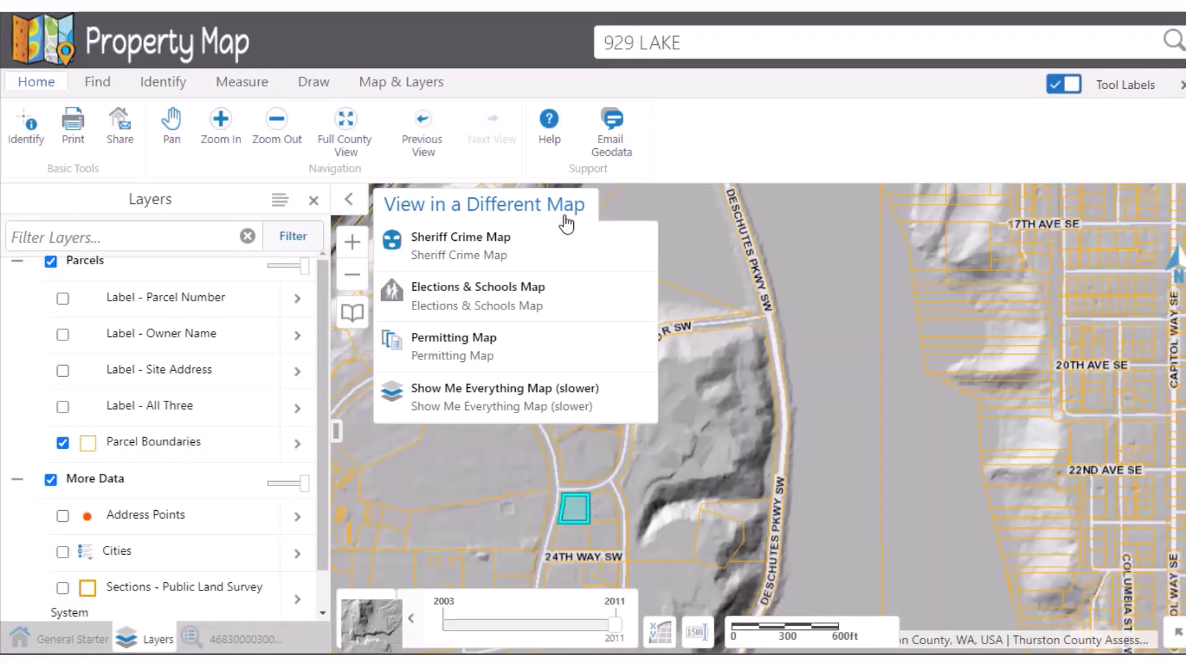
pyautogui.click(640, 412)
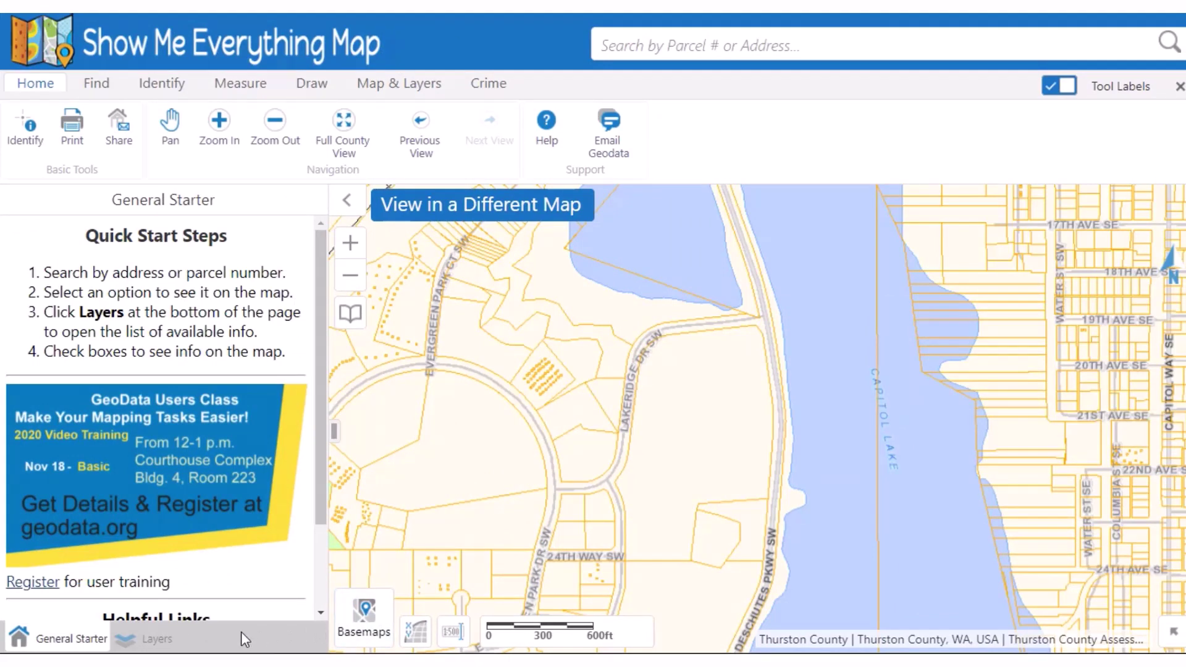
# Step: Open the layer list and filter it by "Soil"
pyautogui.click(162, 640)
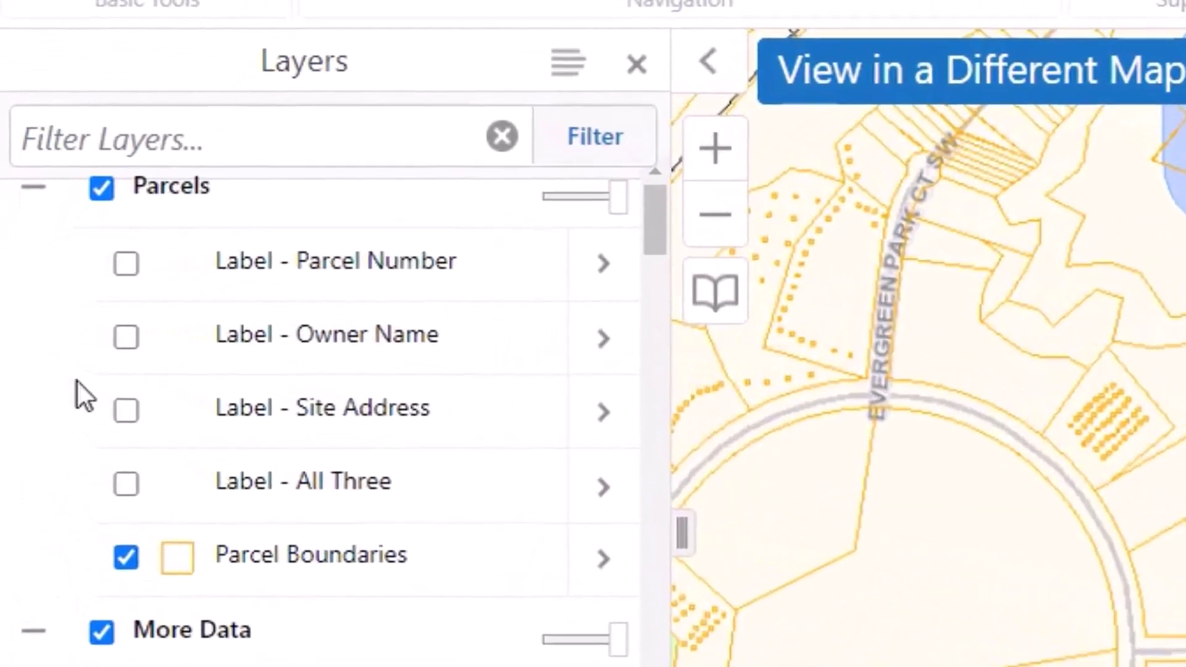
pyautogui.write('S')
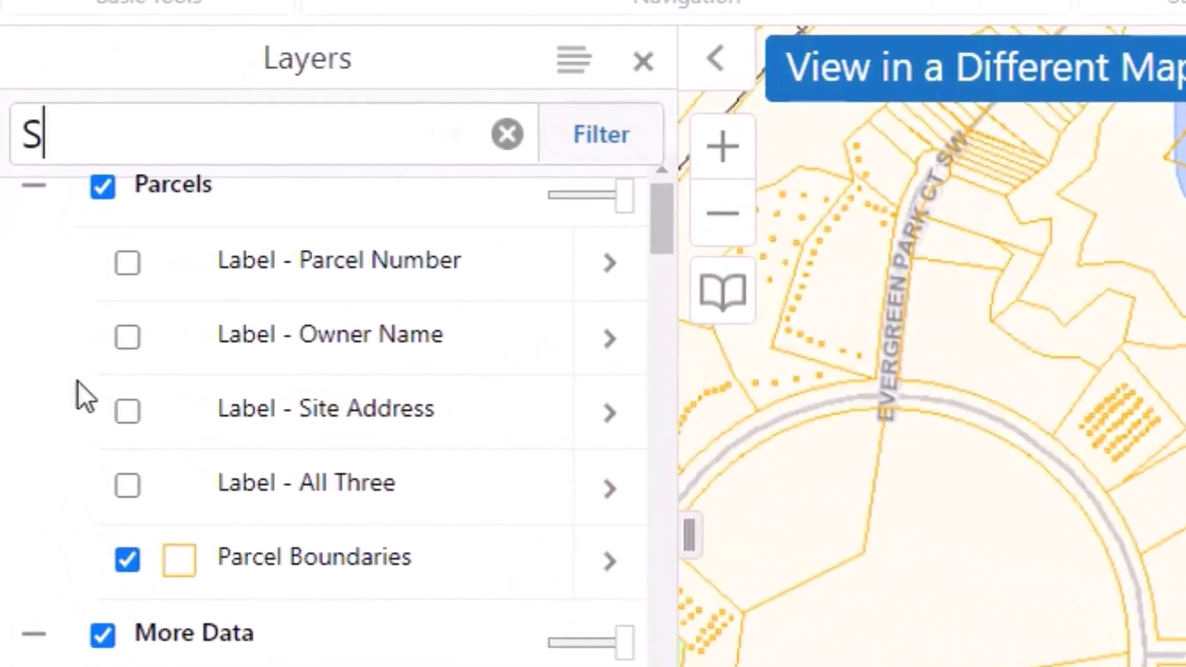
pyautogui.write('oil')
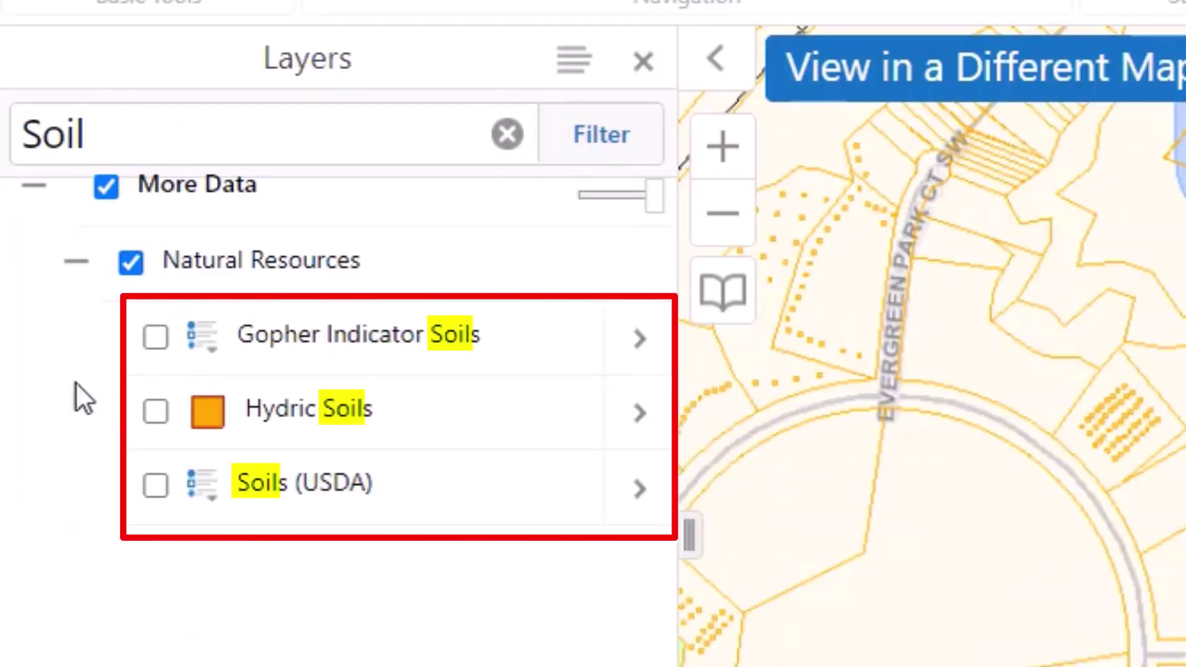
# Step: Turn on the Soils (USDA) layer and make the More Data group about half transparent
pyautogui.click(155, 485)
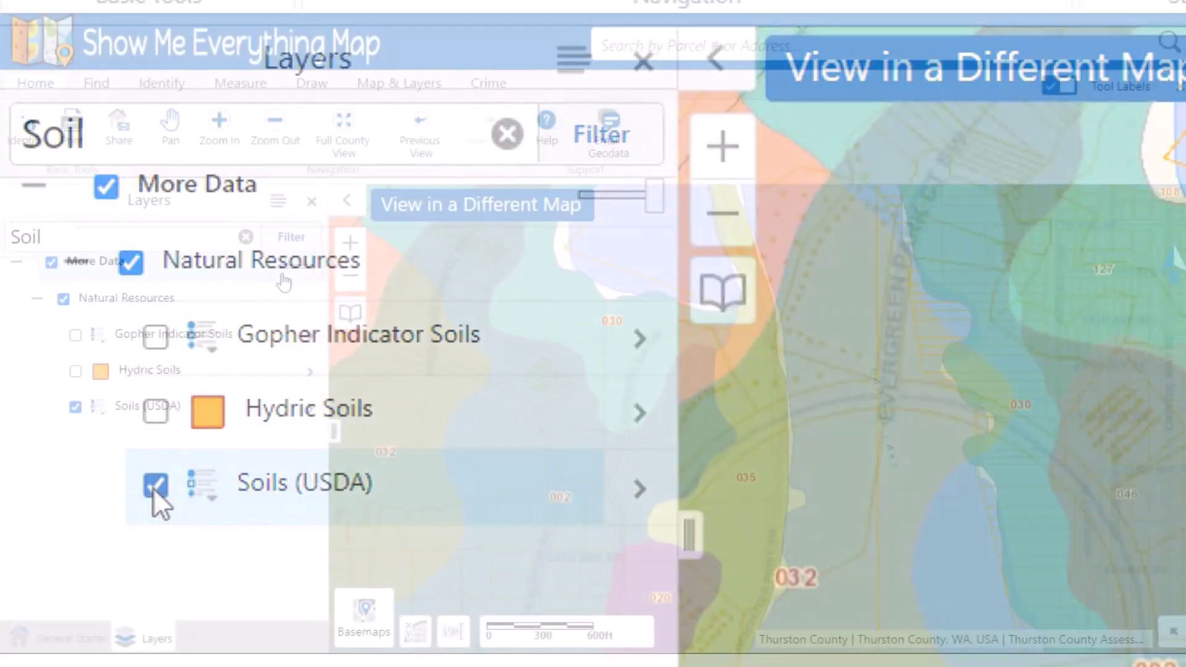
pyautogui.moveTo(319, 268)
pyautogui.mouseDown()
pyautogui.moveTo(297, 269)
pyautogui.moveTo(305, 272)
pyautogui.mouseUp()
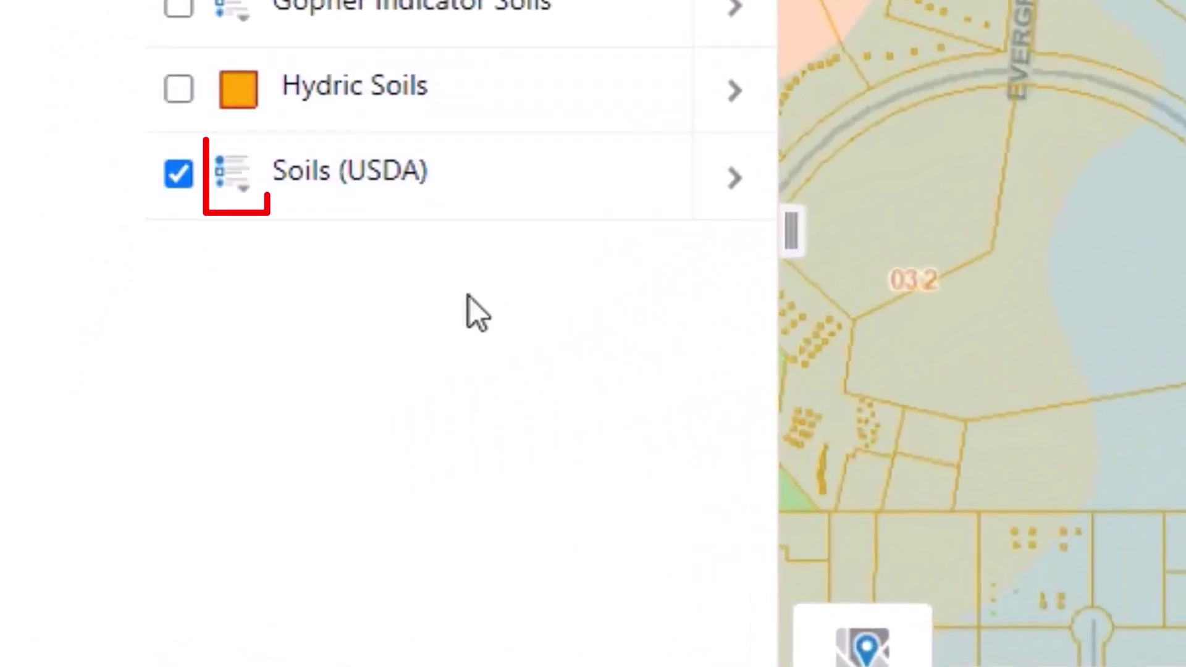
# Step: Expand the legend of the Soils (USDA) layer and look through its soil types
pyautogui.click(236, 185)
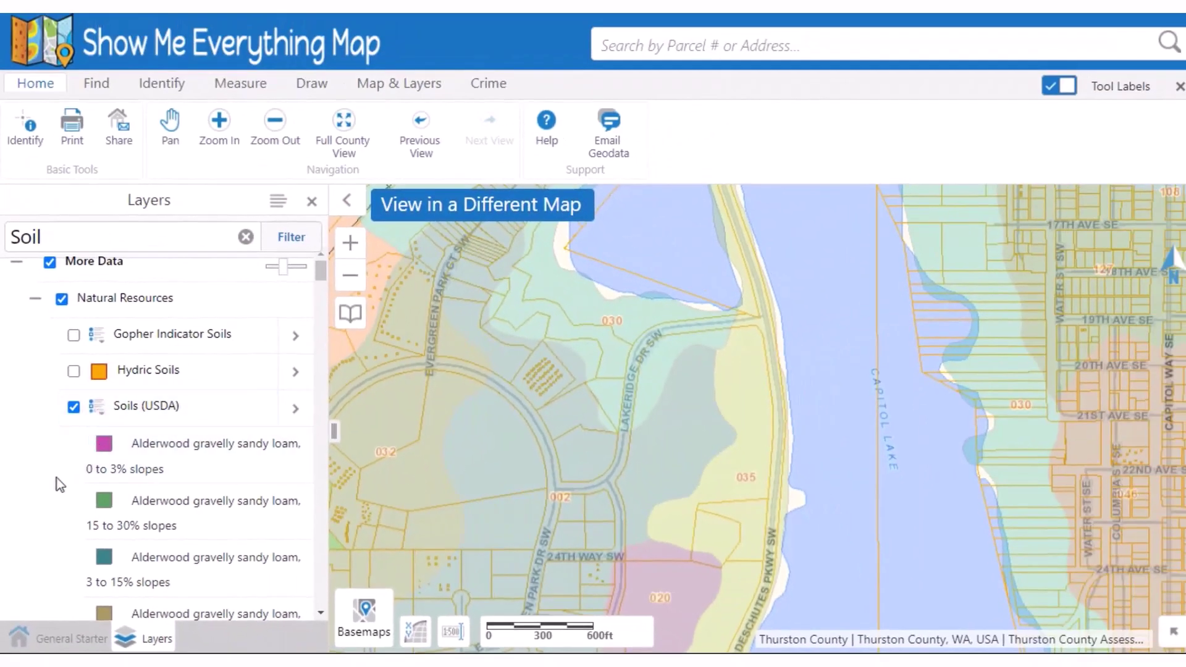
pyautogui.scroll(-3, 53, 481)
pyautogui.scroll(2, 53, 488)
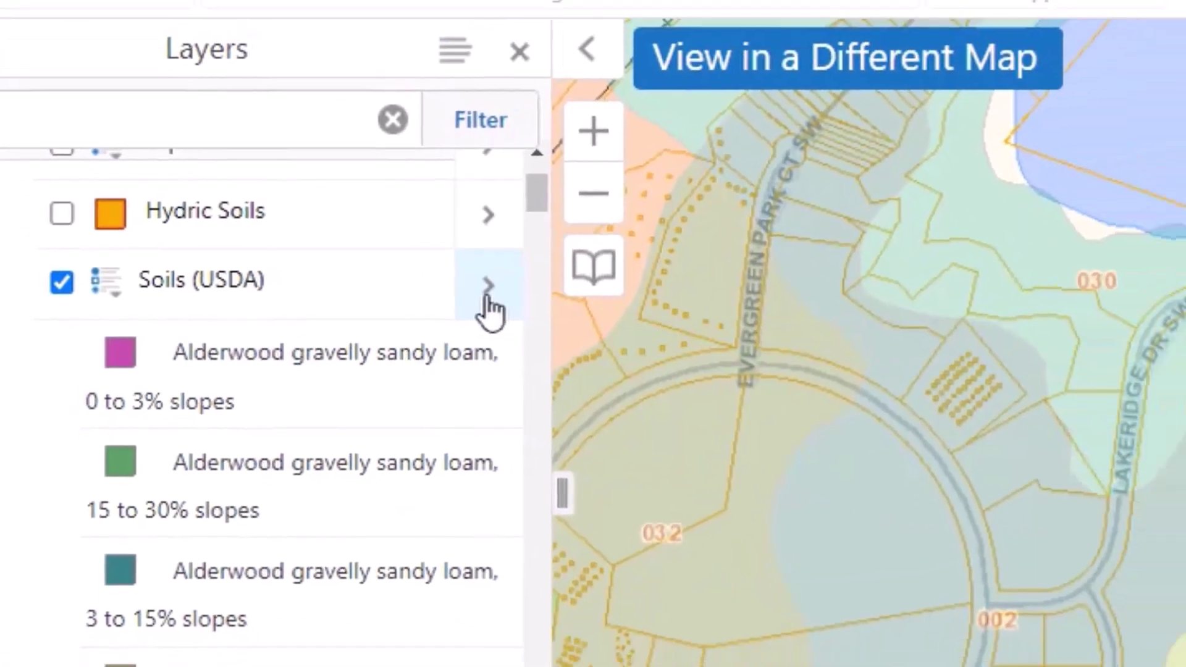
# Step: Customize the labels of the Soils (USDA) layer to use the Soil Name field
pyautogui.click(543, 275)
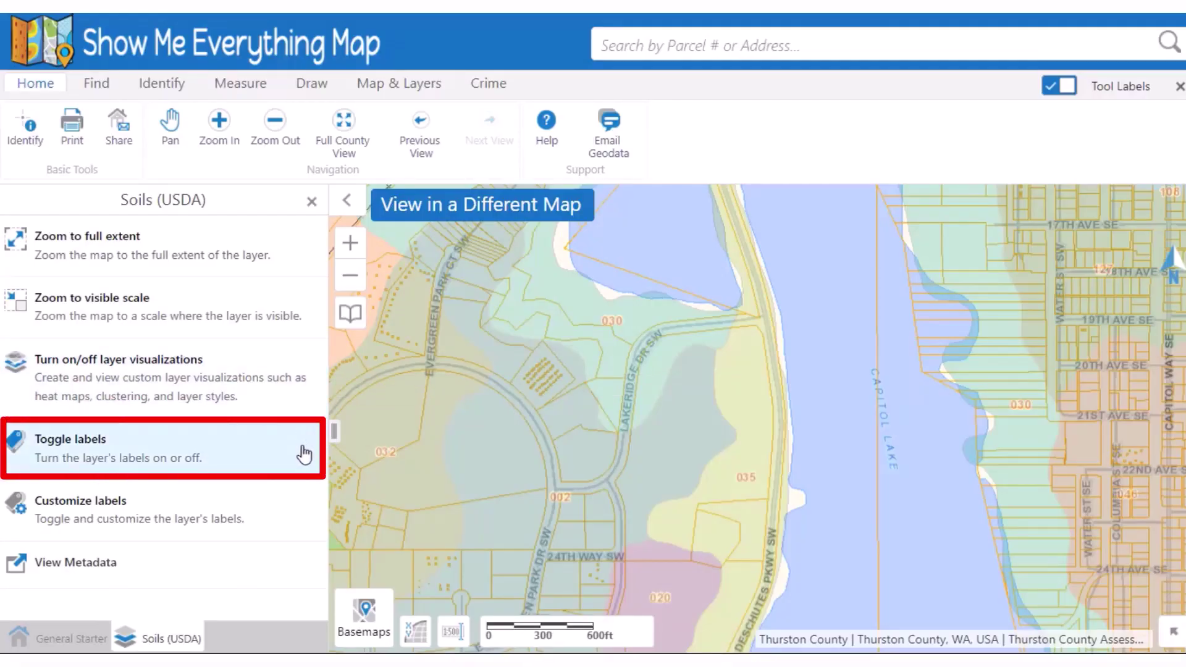
pyautogui.click(299, 513)
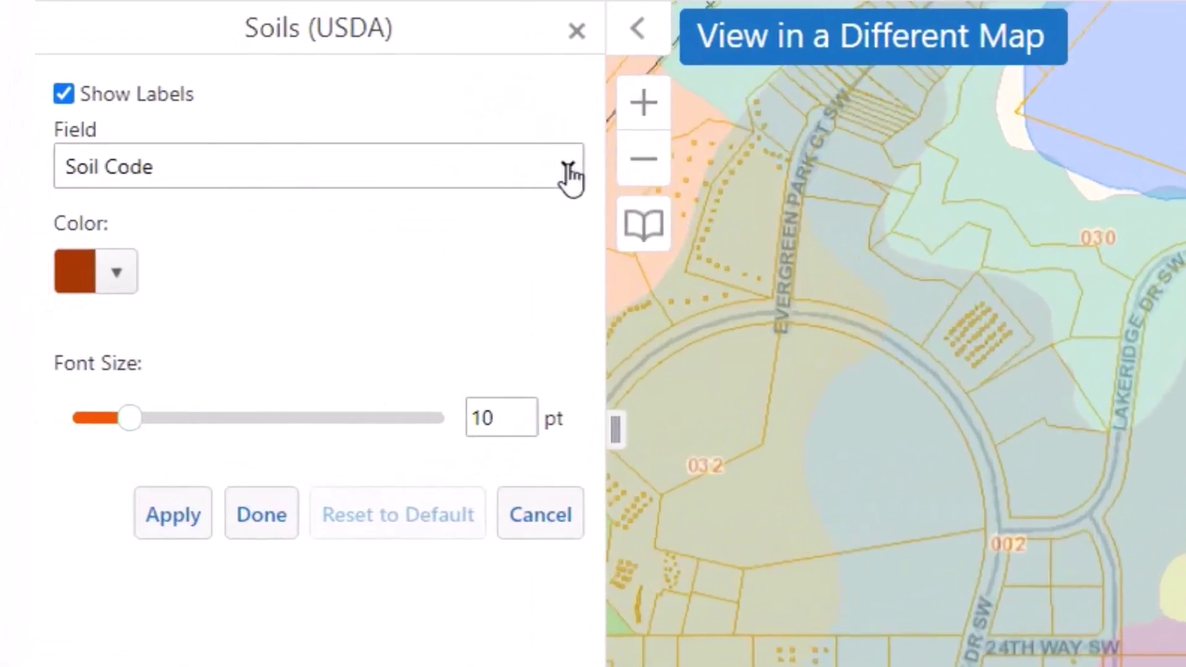
pyautogui.click(569, 173)
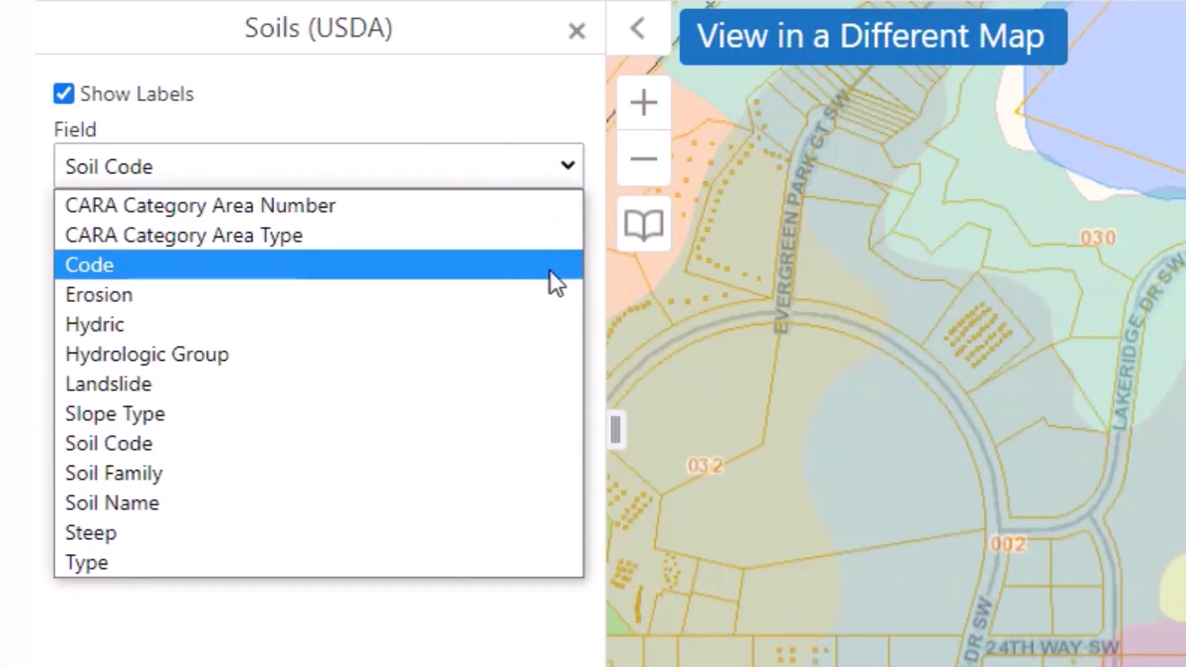
pyautogui.click(532, 502)
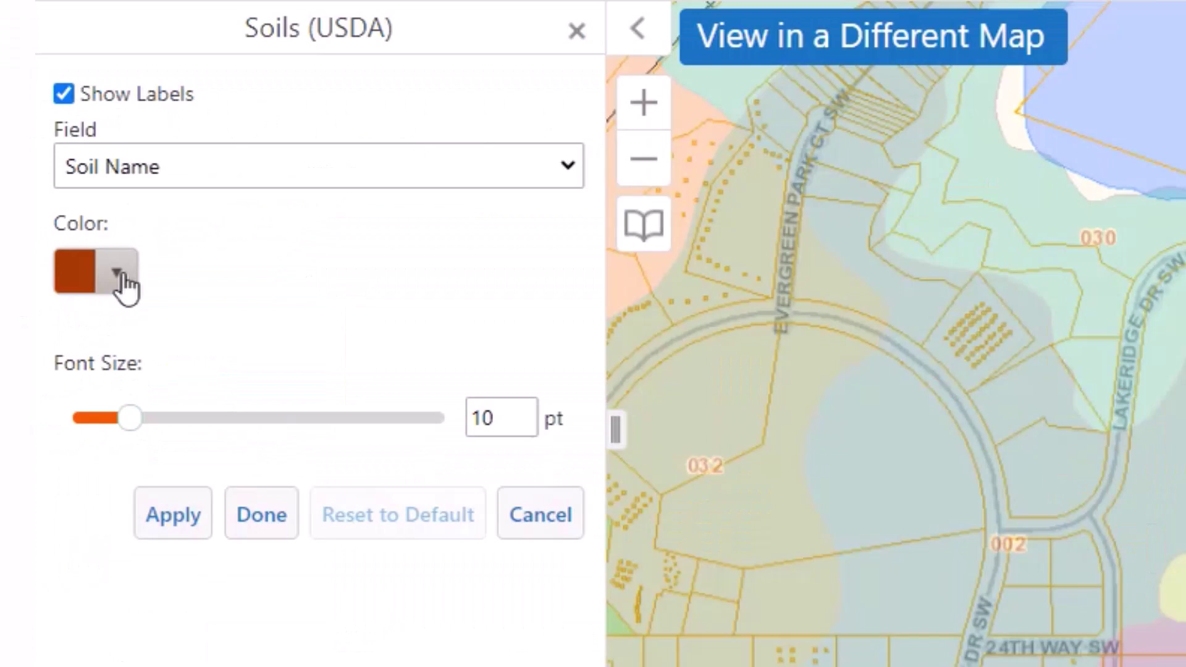
# Step: Change the color of the soil labels to a light violet-blue
pyautogui.click(120, 278)
pyautogui.click(309, 664)
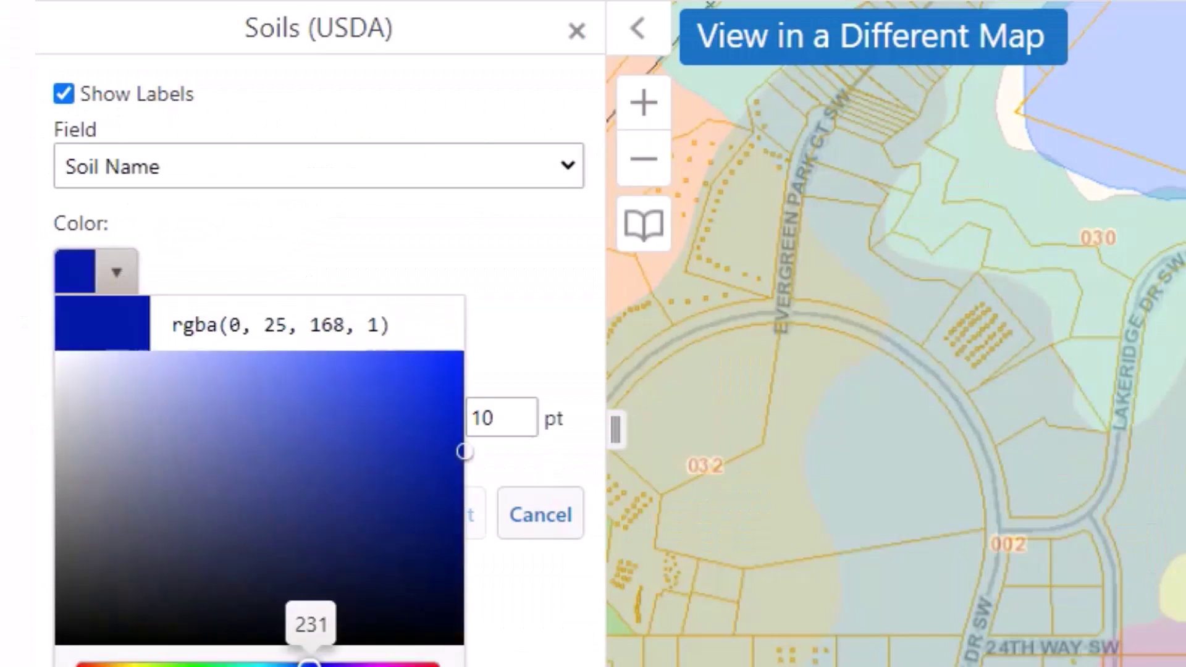
pyautogui.click(291, 369)
pyautogui.click(373, 265)
# Step: Set the soil label font size to 14 pt, apply the label settings and finish customizing
pyautogui.moveTo(130, 424); pyautogui.dragTo(187, 429)
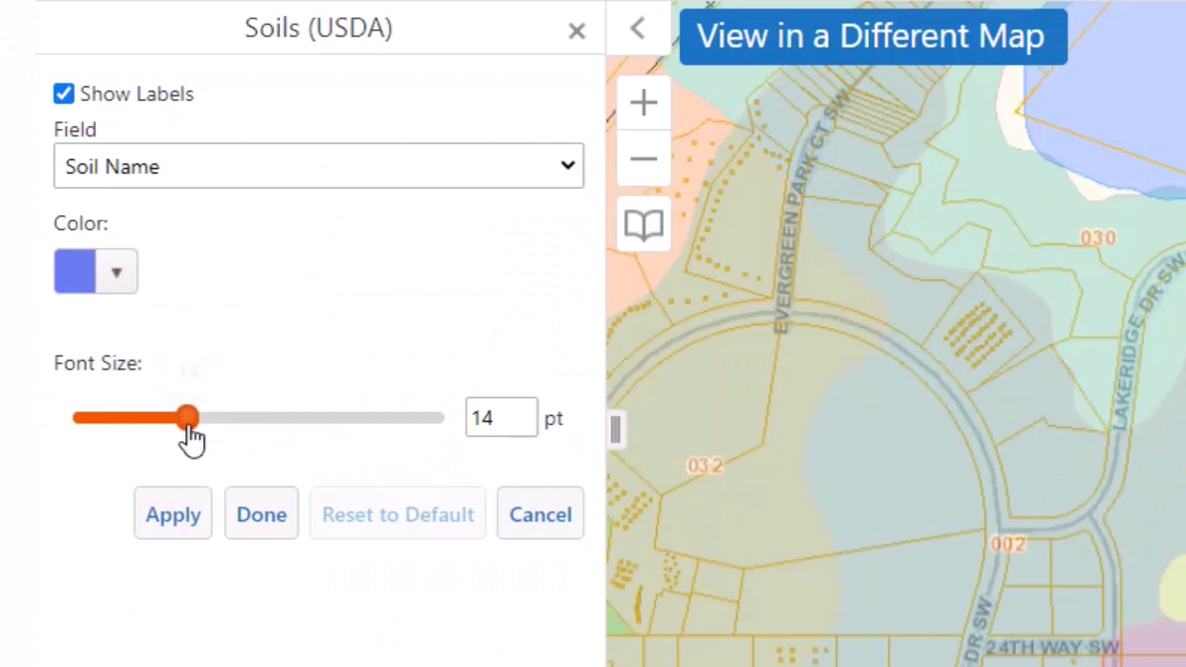
pyautogui.click(518, 427)
pyautogui.click(518, 412)
pyautogui.click(174, 519)
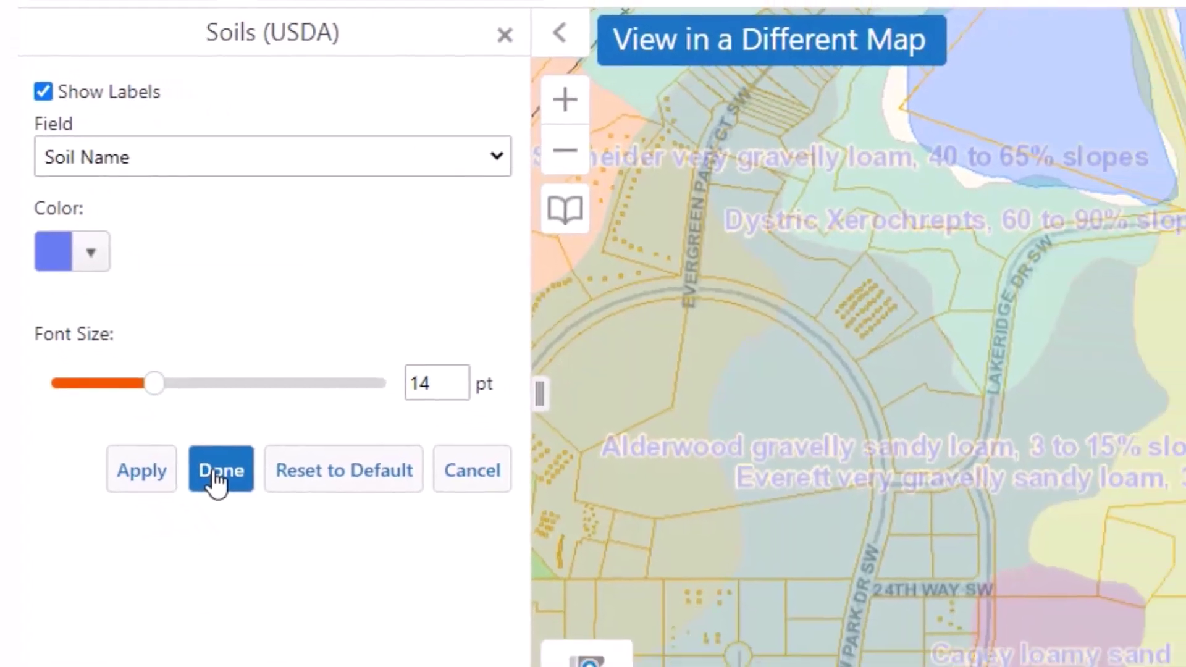
pyautogui.click(216, 473)
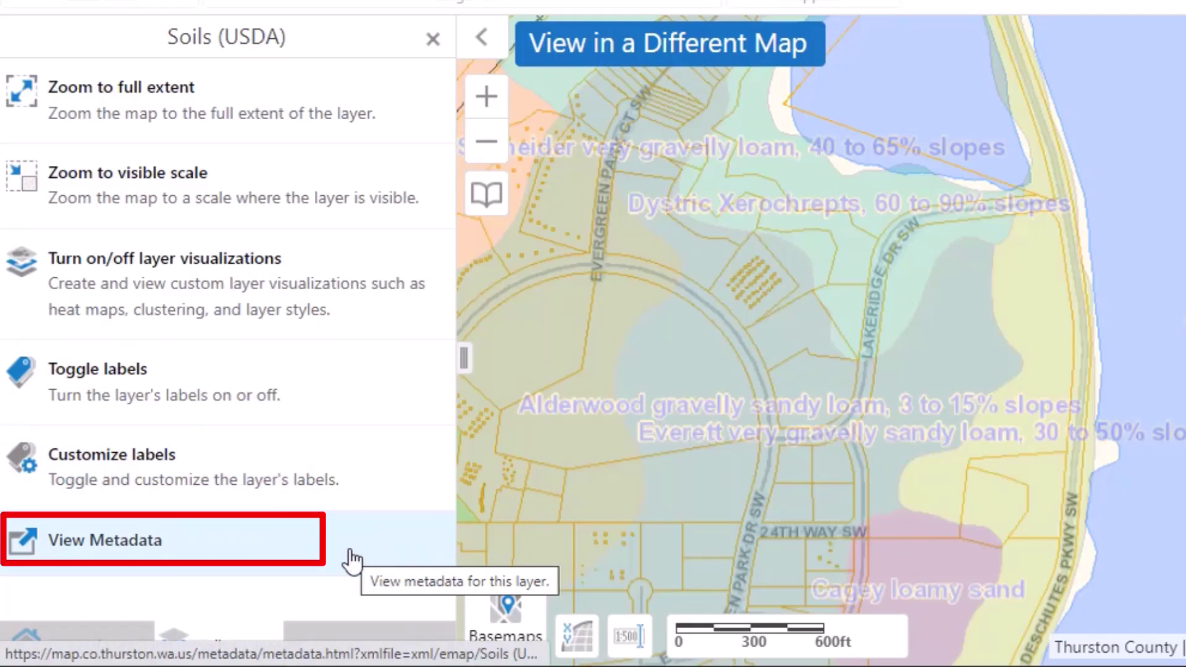
# Step: View the metadata of the Soils (USDA) layer
pyautogui.click(351, 559)
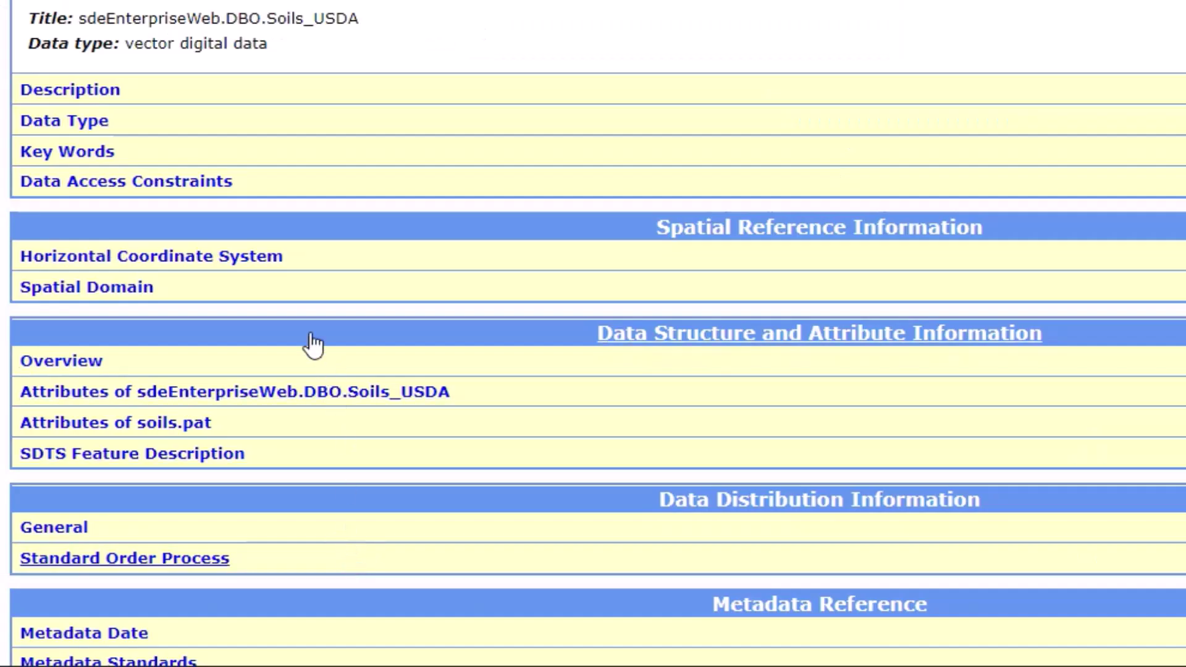
pyautogui.click(116, 105)
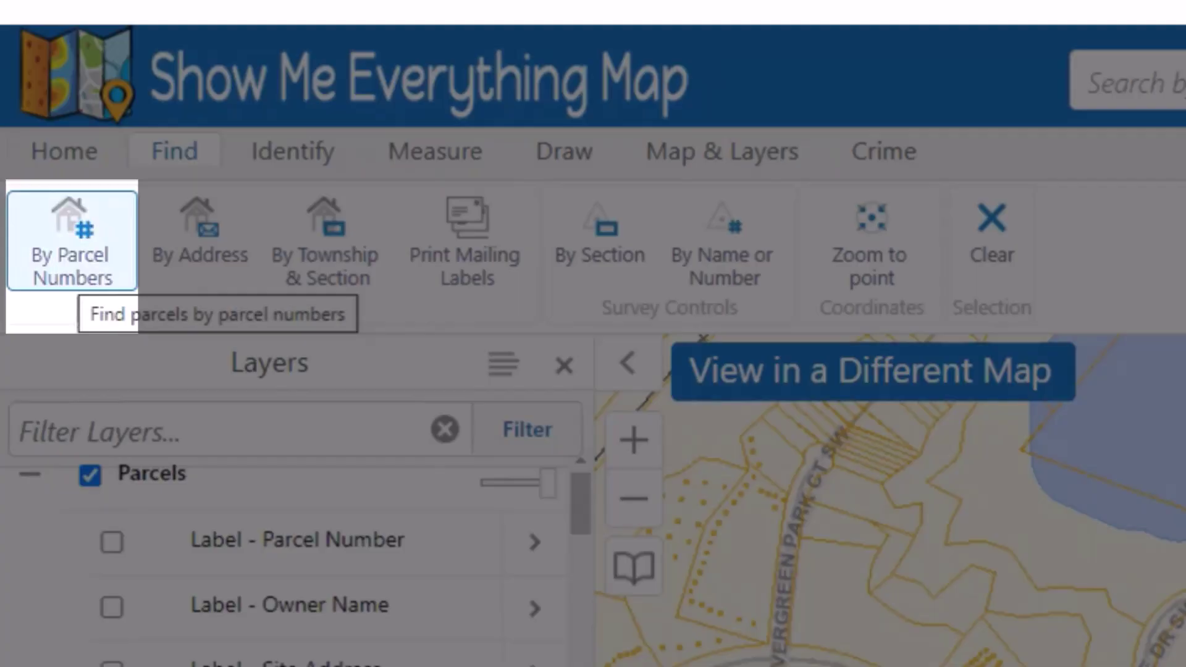
pyautogui.hotkey('ctrl', 'v')
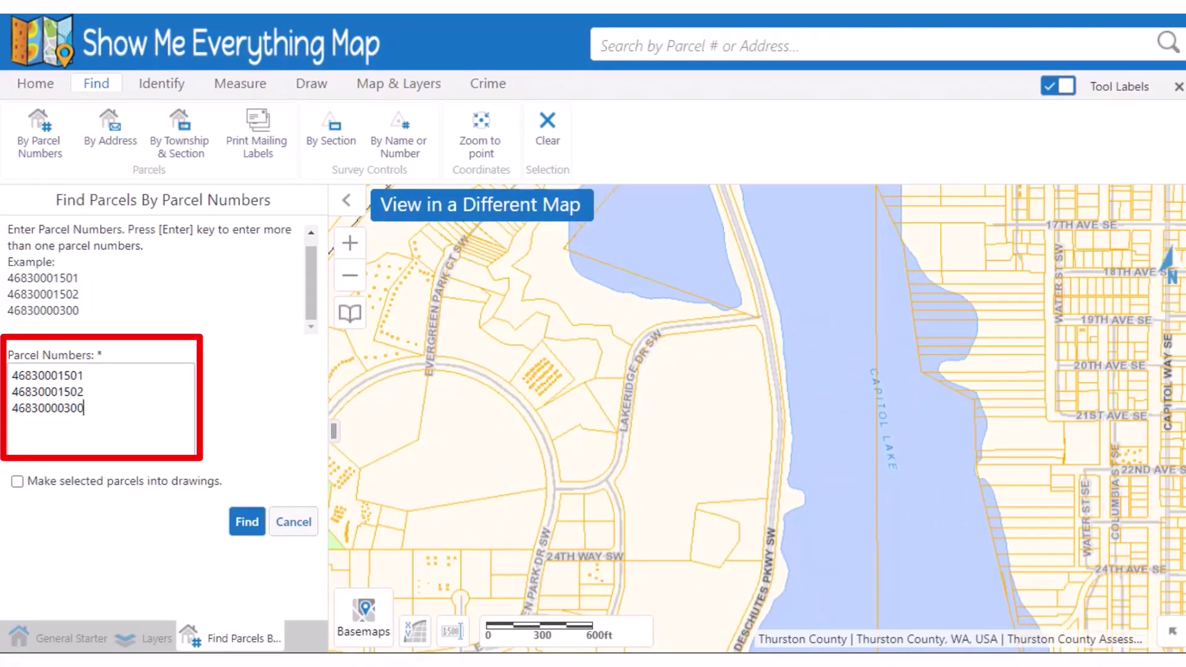
pyautogui.click(247, 522)
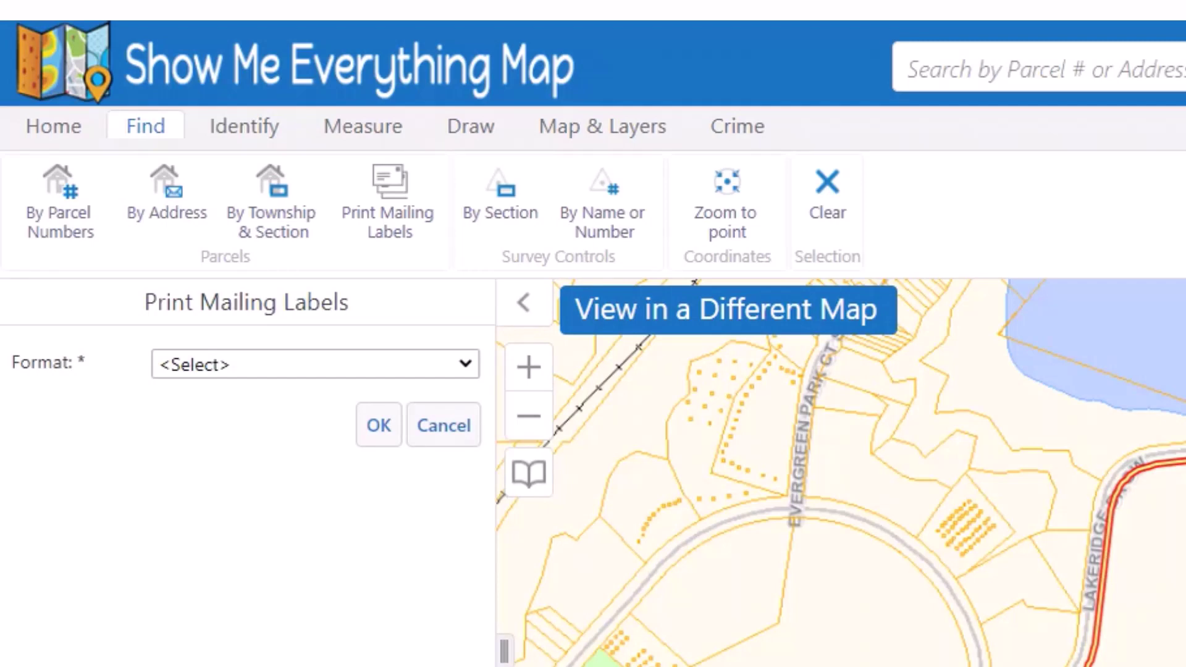
# Step: Generate mailing labels for the selected parcels in the Avery 5160 (Owner Address) format
pyautogui.hotkey('alt', 'Down')
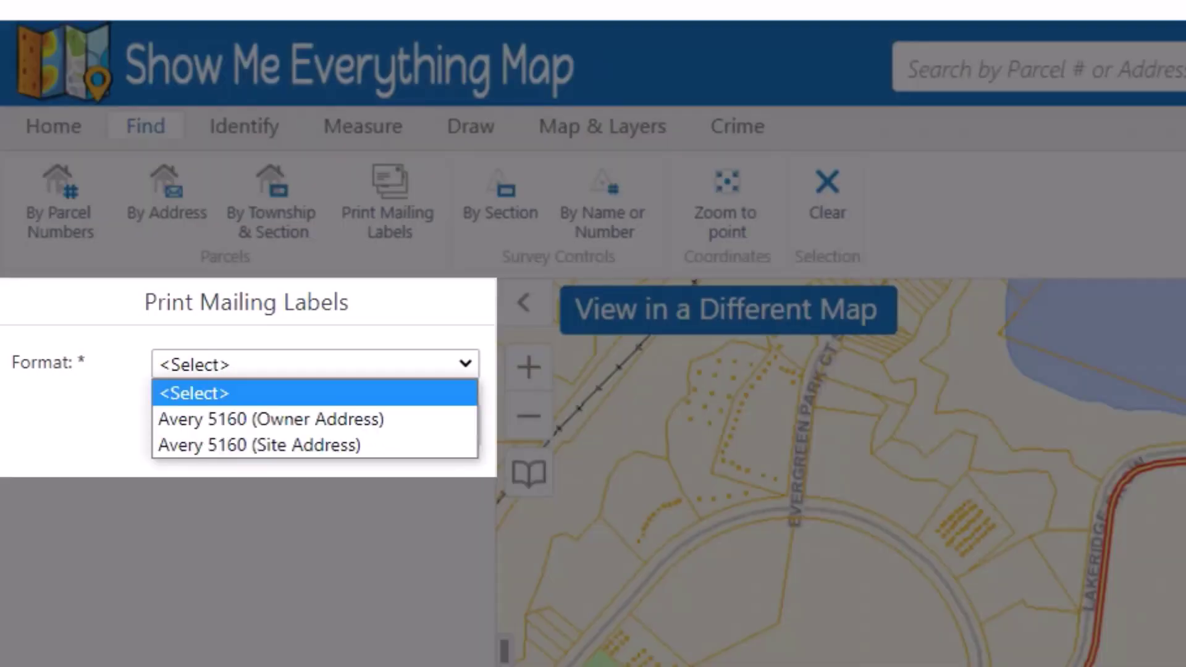
pyautogui.press('Down')
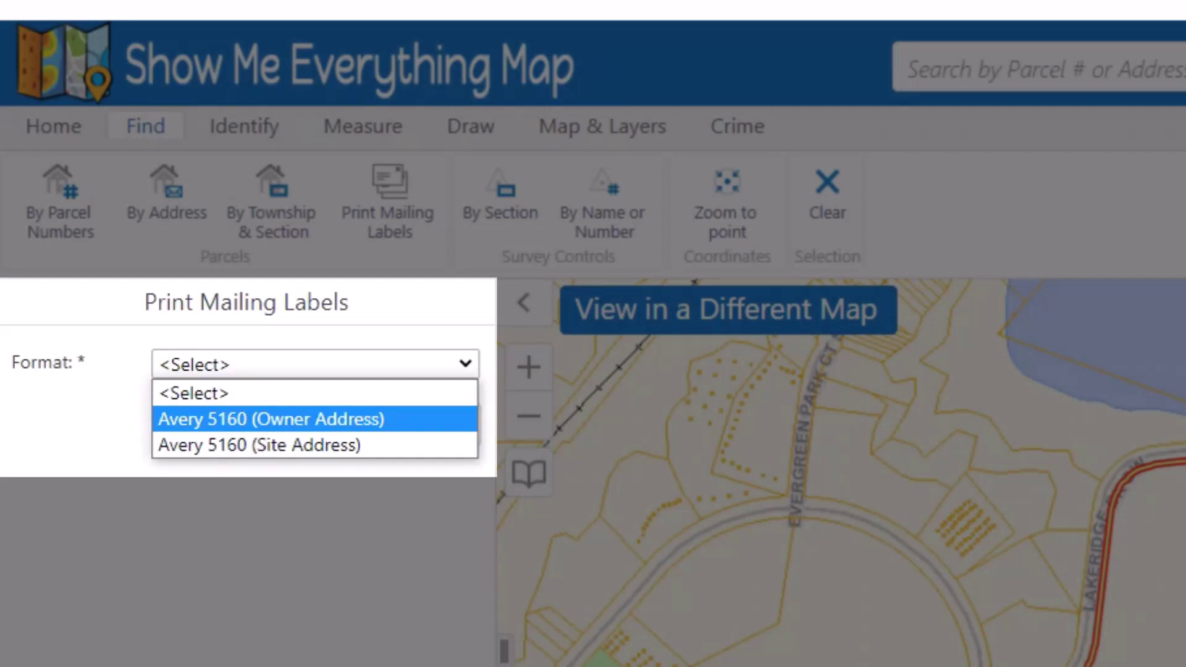
pyautogui.press('Return')
pyautogui.press('Return')
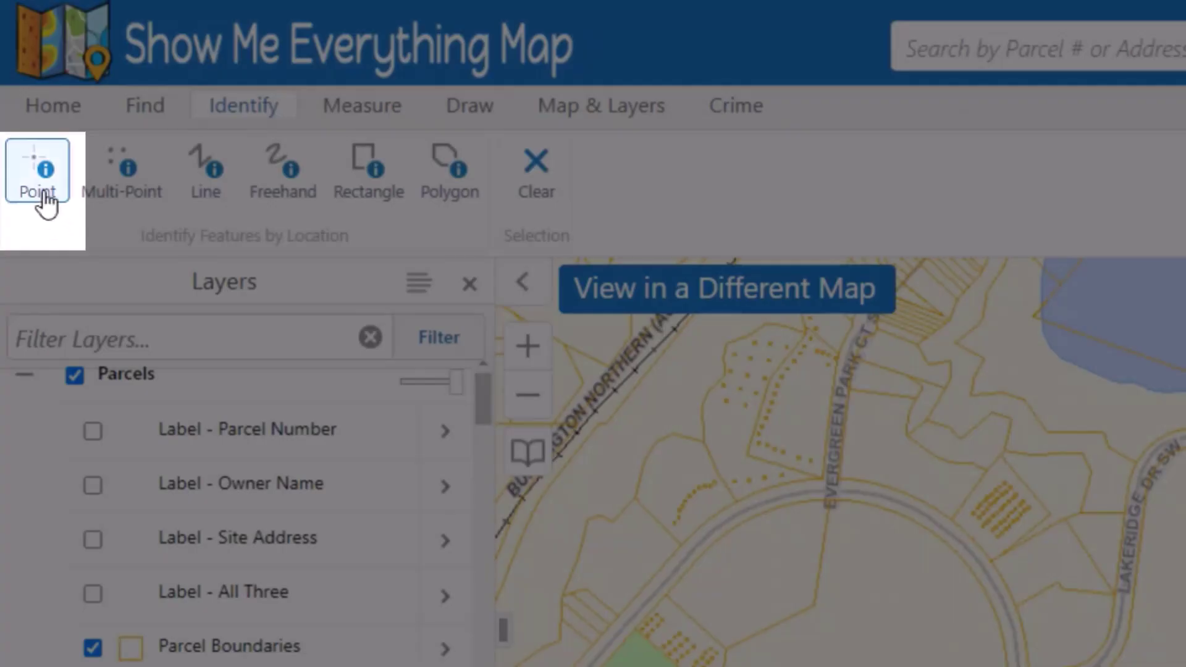
# Step: Identify individual parcels between Evergreen Park Dr and Lakeridge Dr SW with the Point tool
pyautogui.click(45, 201)
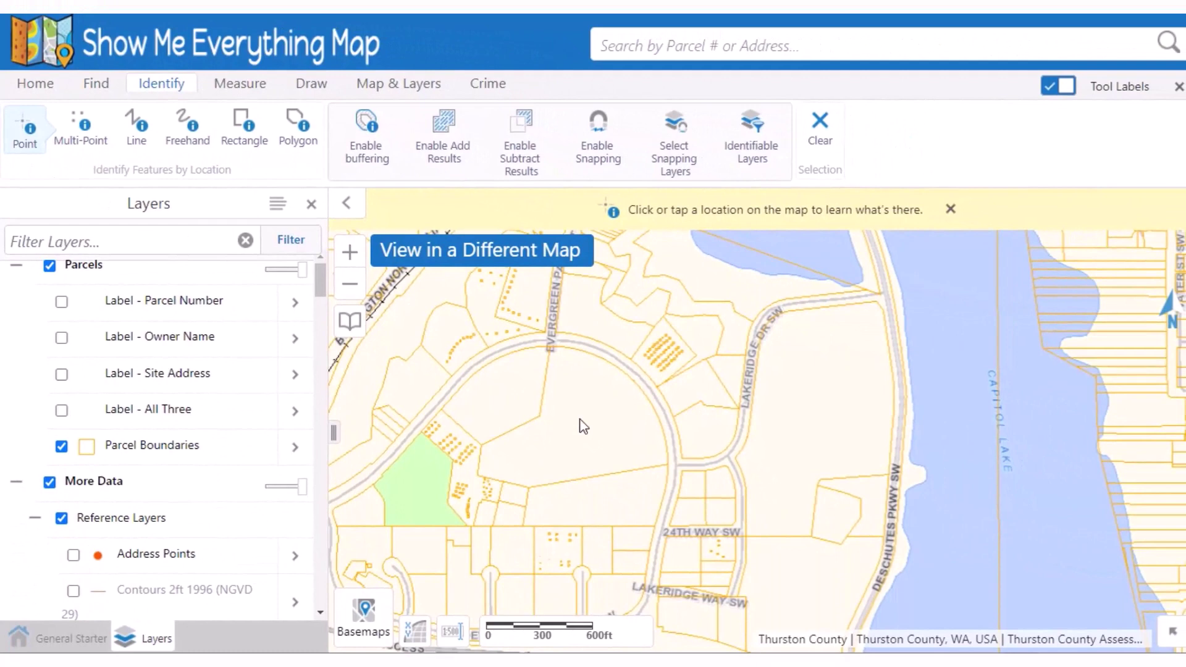
pyautogui.click(625, 451)
pyautogui.click(693, 389)
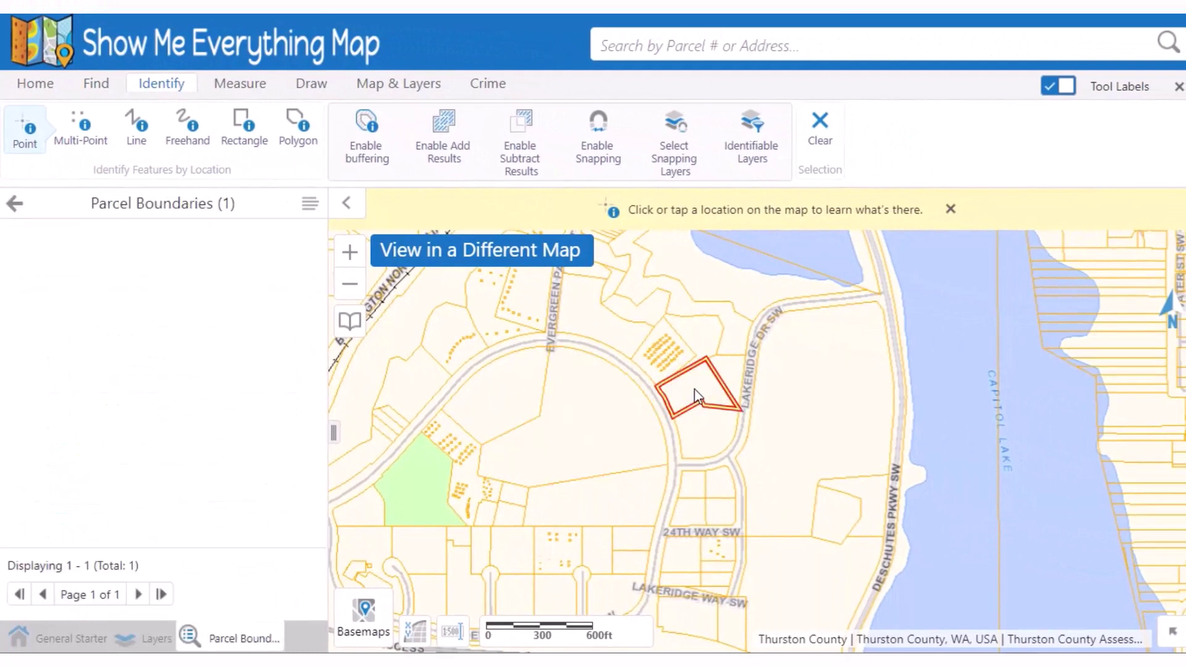
pyautogui.click(702, 436)
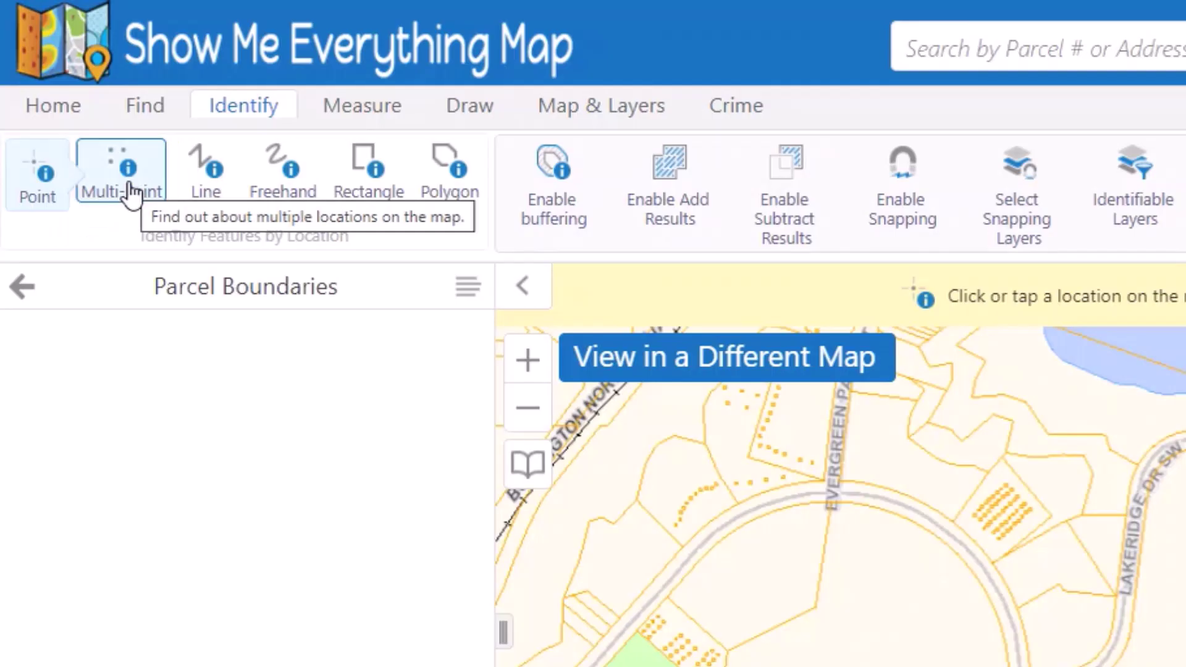
# Step: Identify the two parcels inside the Evergreen Park loop and the large one east of Lakeridge Dr with Multi-Point
pyautogui.click(129, 188)
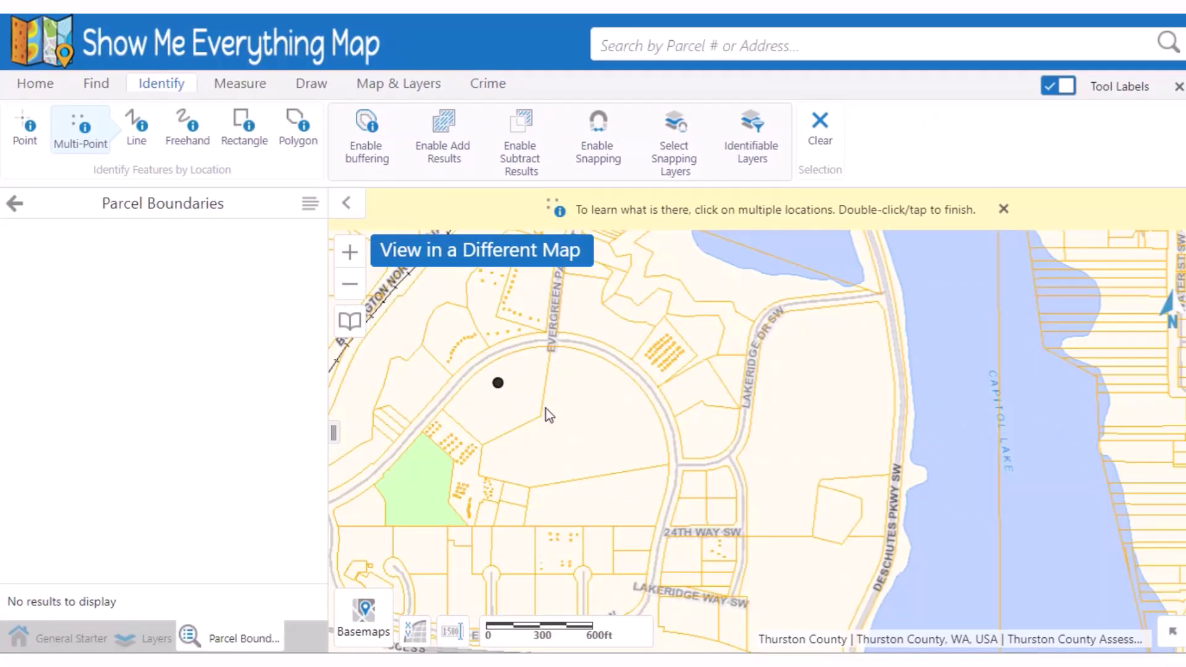
pyautogui.click(591, 423)
pyautogui.doubleClick(800, 447)
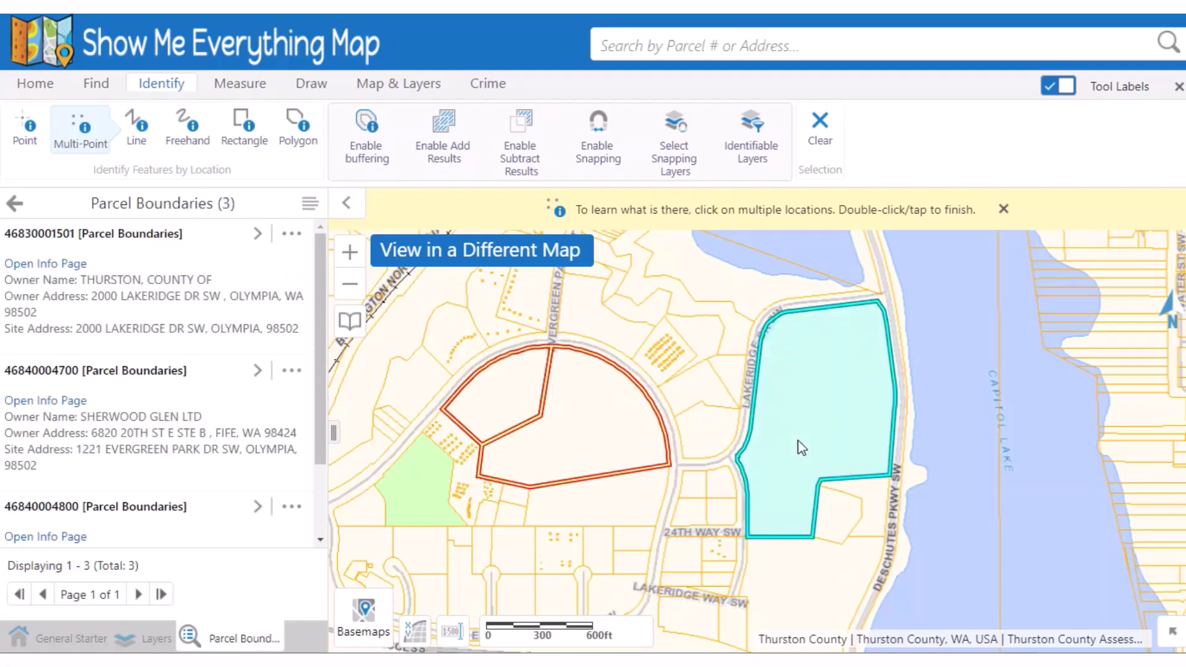
# Step: Identify the parcels crossed by a bent line from west of Evergreen Park Dr to Deschutes Pkwy, and clear the selection
pyautogui.click(140, 129)
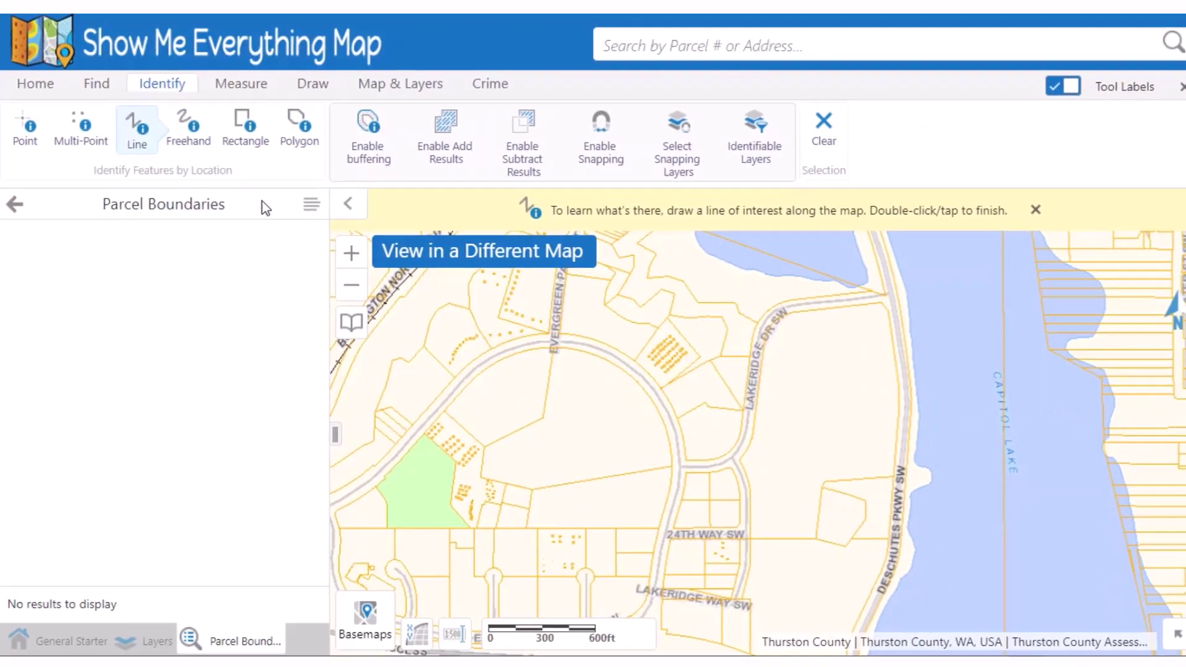
pyautogui.click(403, 336)
pyautogui.click(409, 387)
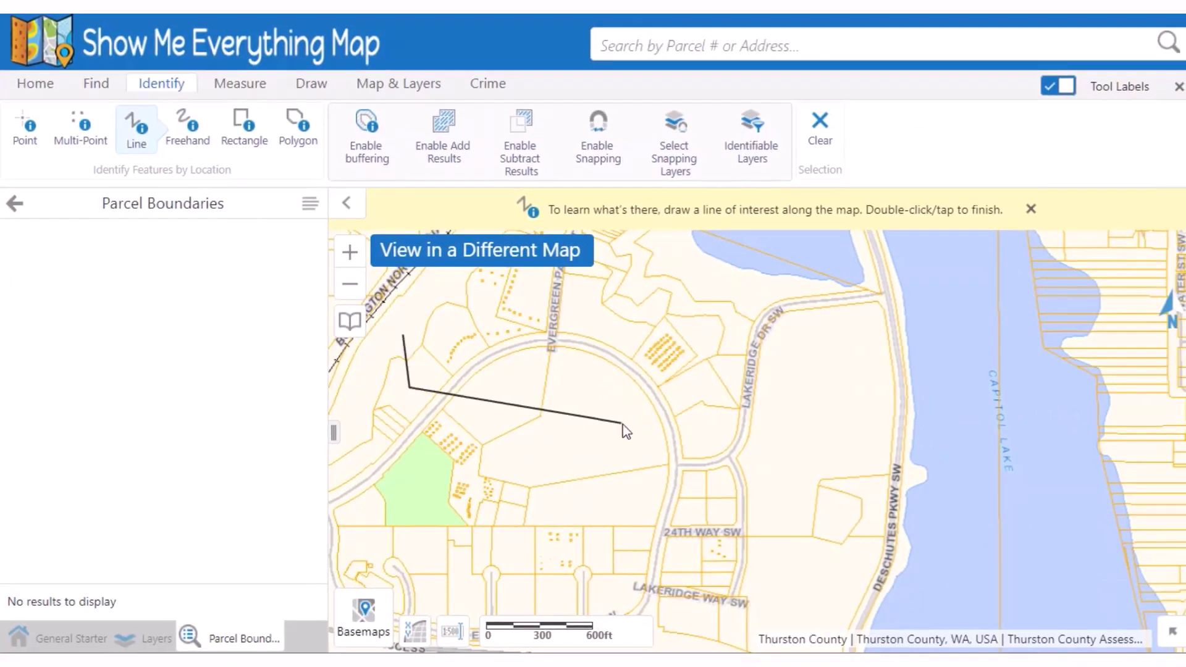
pyautogui.click(843, 446)
pyautogui.doubleClick(843, 565)
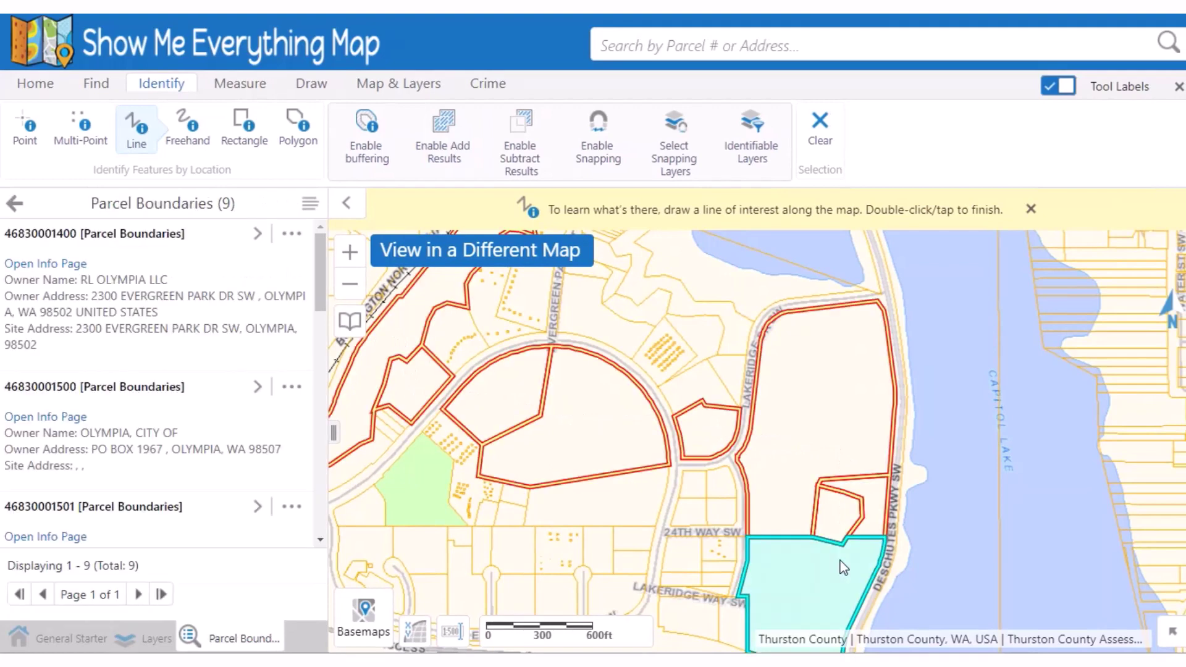
pyautogui.click(820, 126)
# Step: Identify parcels along a freehand stroke from the Evergreen Park loop past Lakeridge Dr, and within a rectangle inside the loop
pyautogui.click(187, 126)
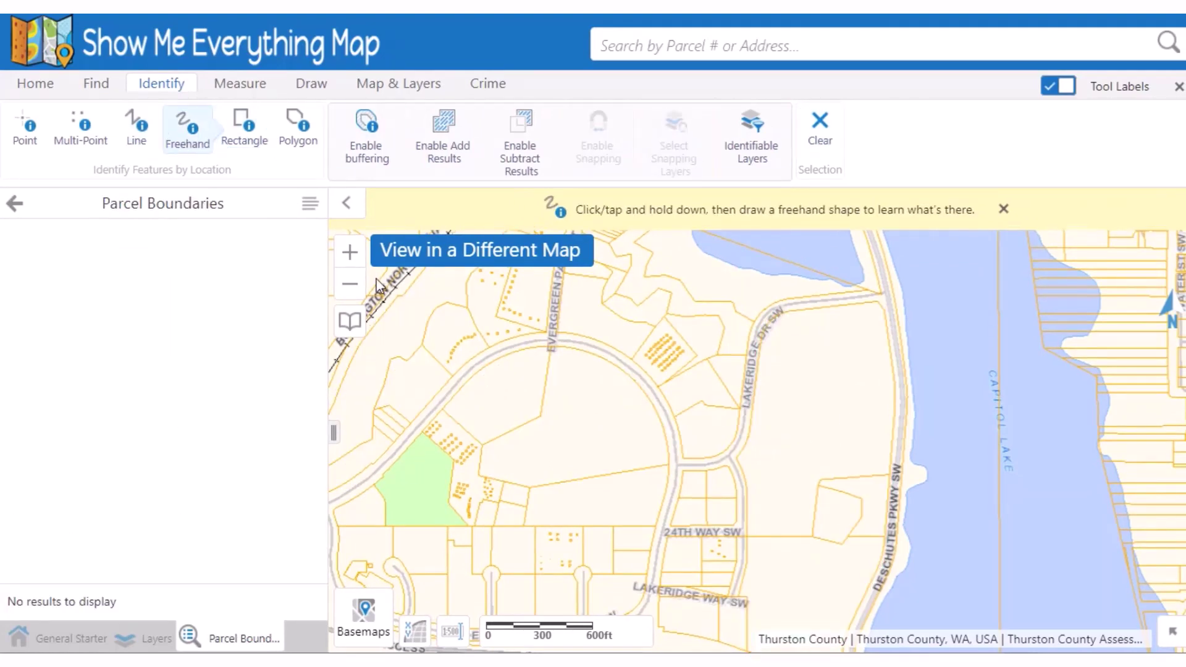
pyautogui.moveTo(435, 392)
pyautogui.mouseDown()
pyautogui.moveTo(536, 410)
pyautogui.moveTo(600, 492)
pyautogui.moveTo(741, 504)
pyautogui.moveTo(811, 402)
pyautogui.mouseUp()
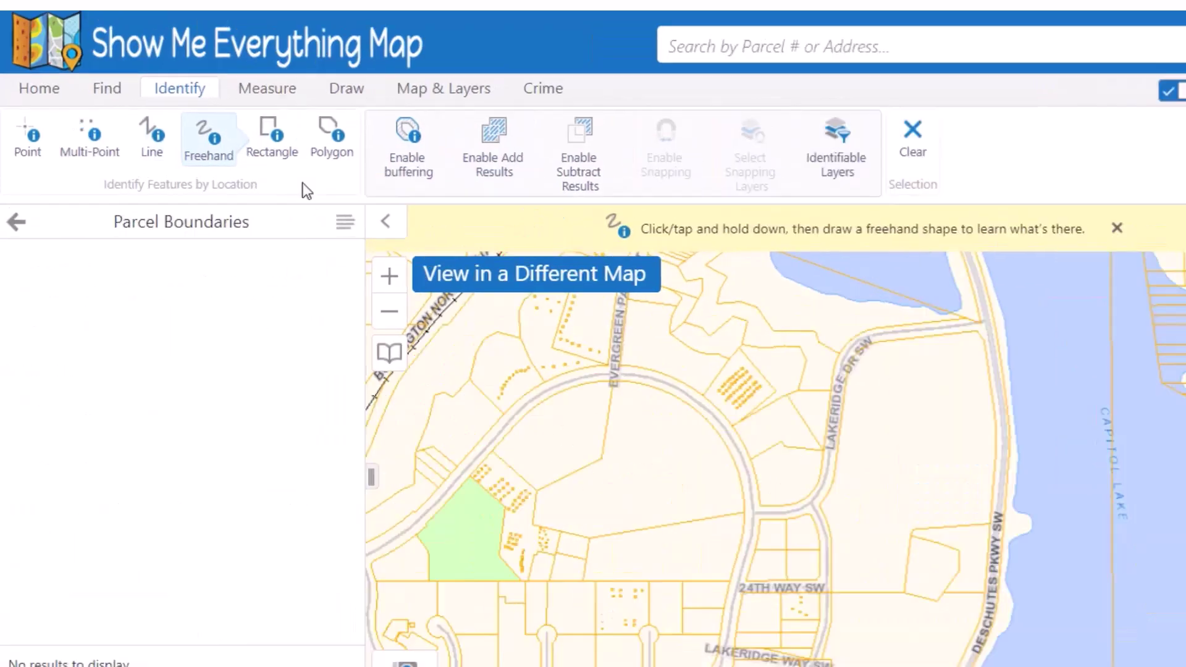
pyautogui.click(371, 186)
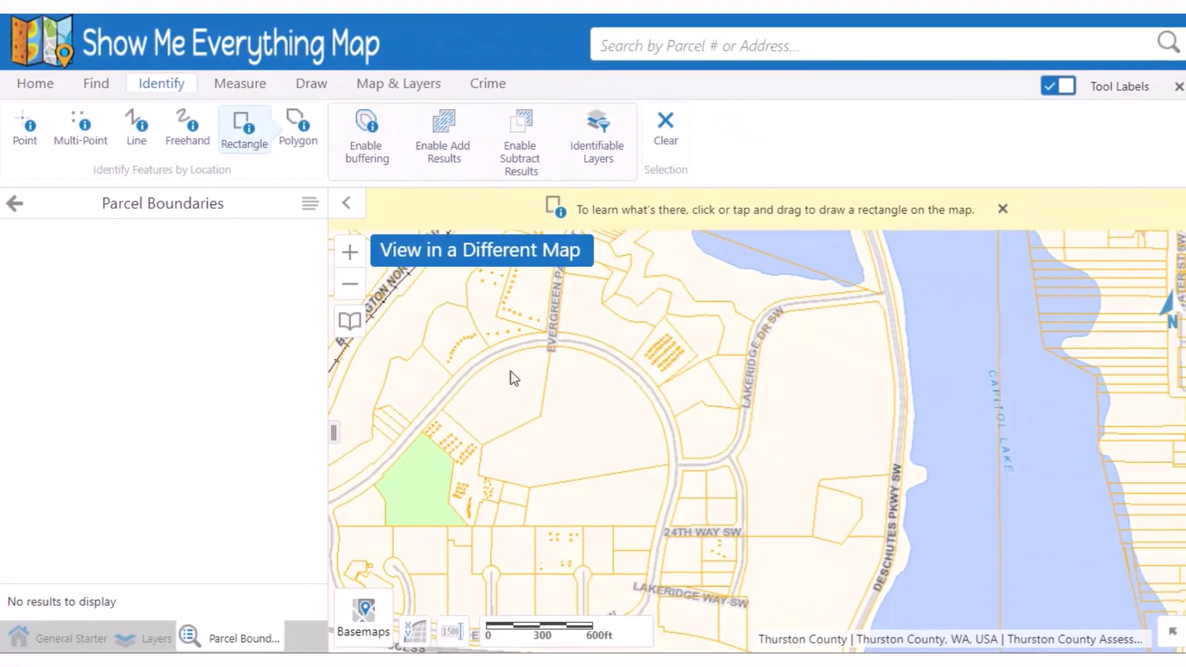
pyautogui.moveTo(520, 389); pyautogui.dragTo(613, 493)
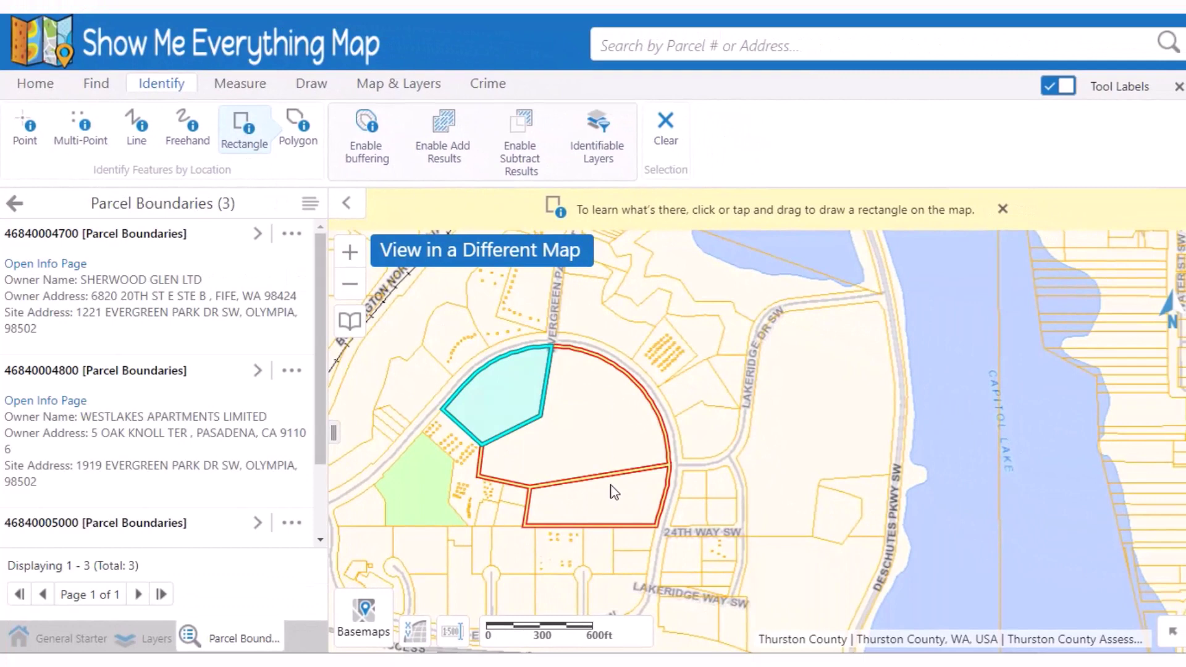
# Step: Identify the parcels inside a four-sided polygon drawn around Lakeridge Dr SW, north of 24th Way SW
pyautogui.click(300, 129)
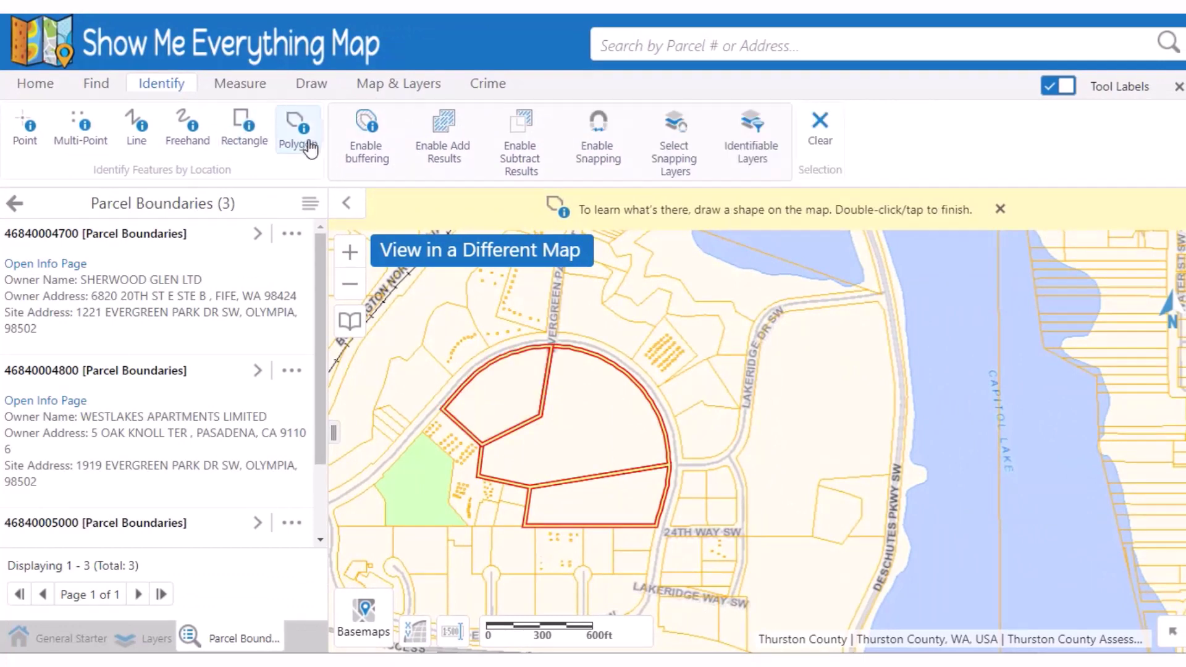
pyautogui.click(689, 396)
pyautogui.click(694, 509)
pyautogui.click(851, 523)
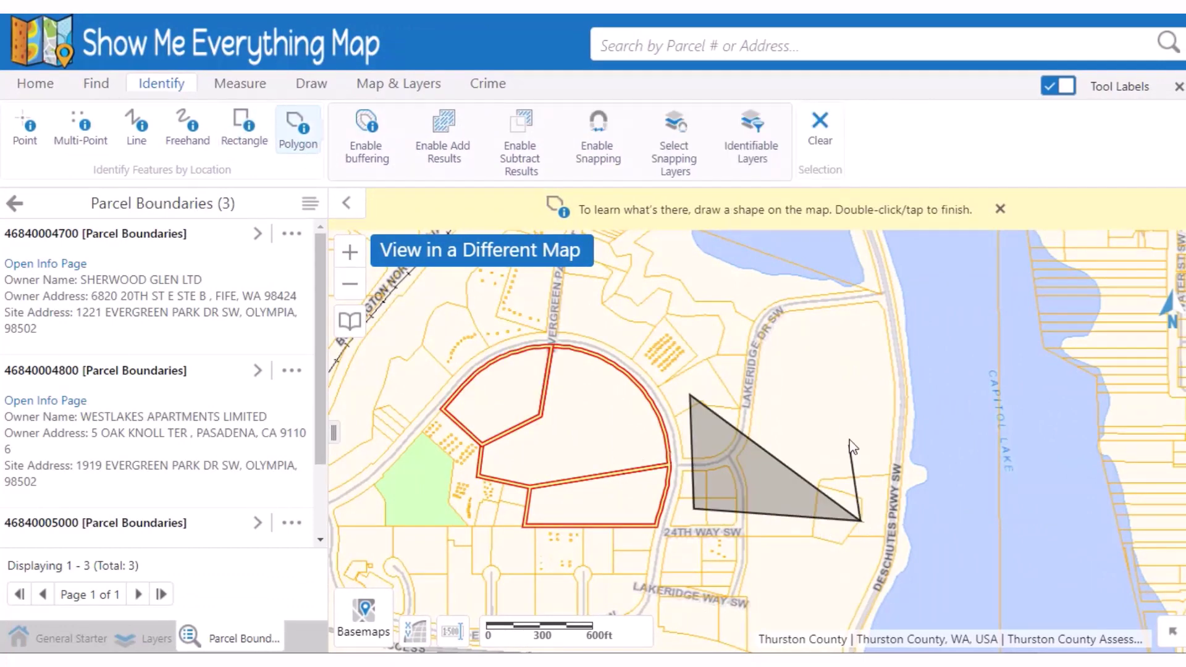
pyautogui.doubleClick(843, 415)
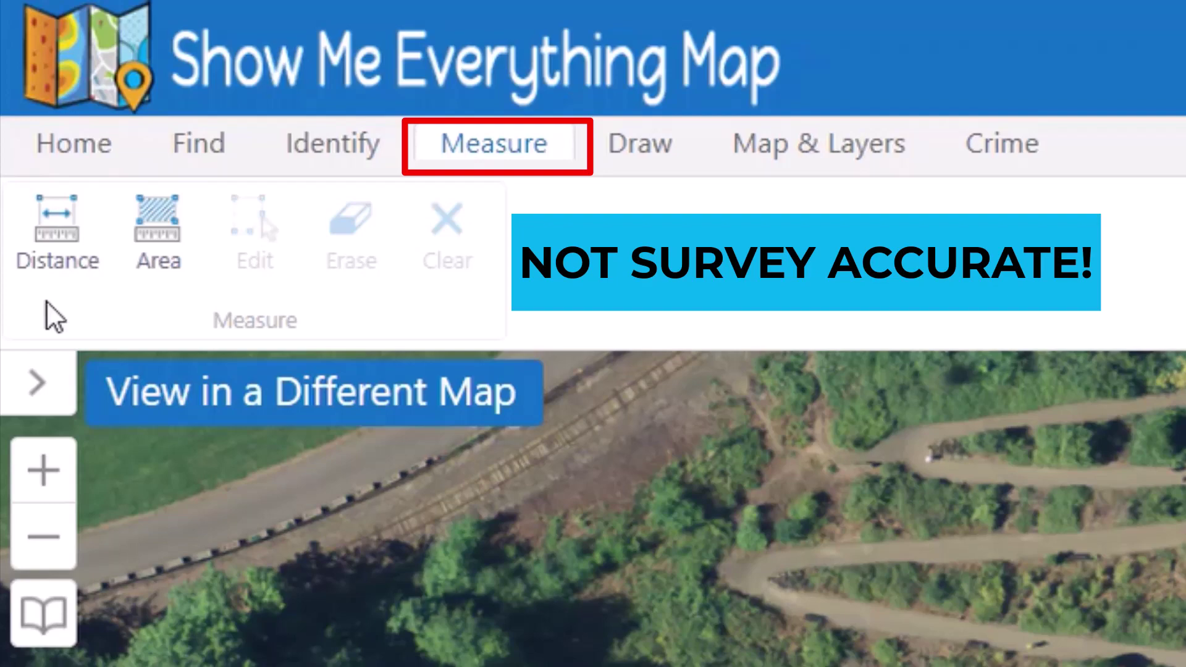
# Step: Measure the distance along the switchback trail in feet, tracing it from its lower east end up to its northern bend
pyautogui.click(60, 259)
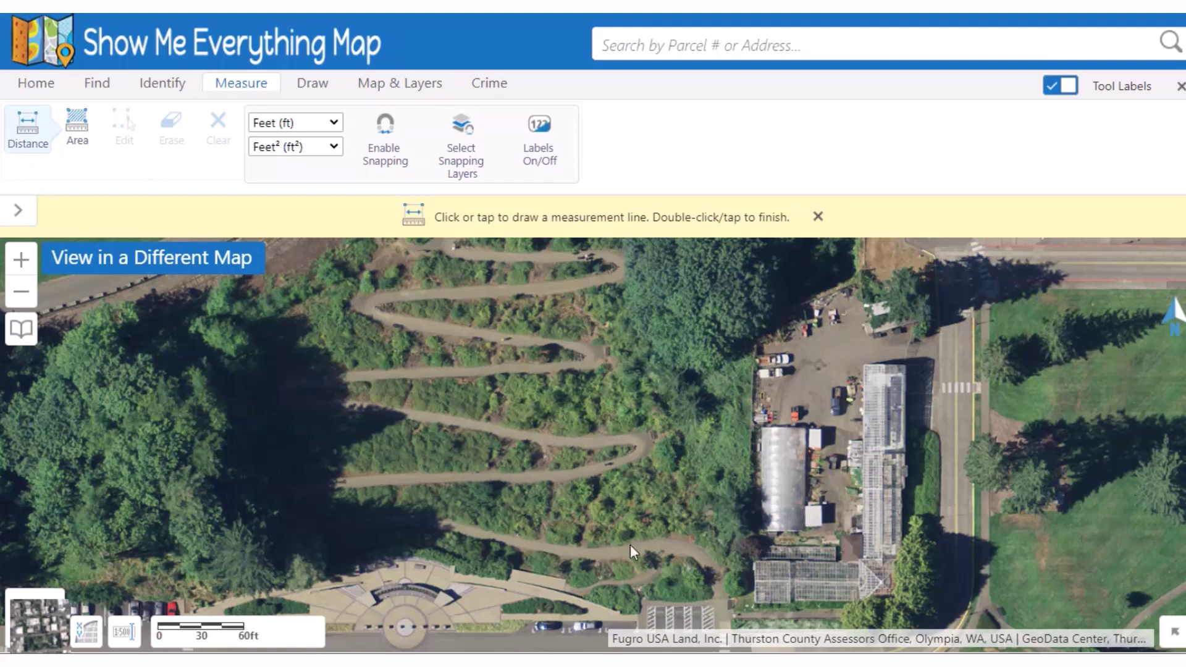
pyautogui.click(679, 546)
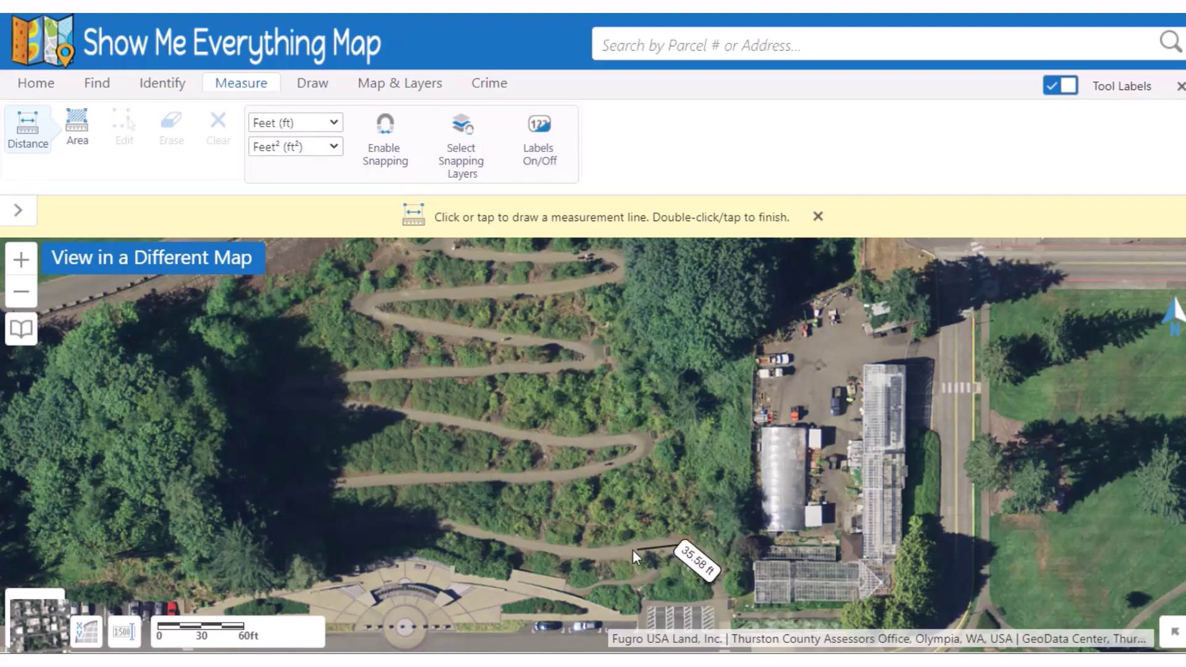
pyautogui.click(584, 554)
pyautogui.click(265, 501)
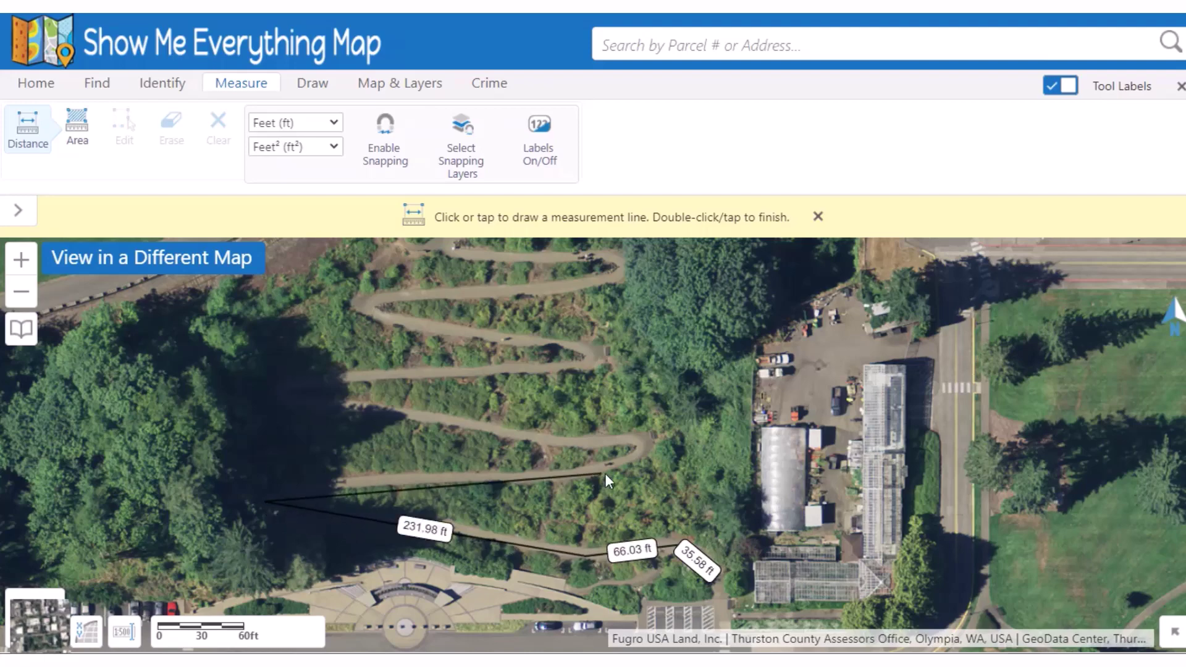
pyautogui.click(633, 441)
pyautogui.click(584, 439)
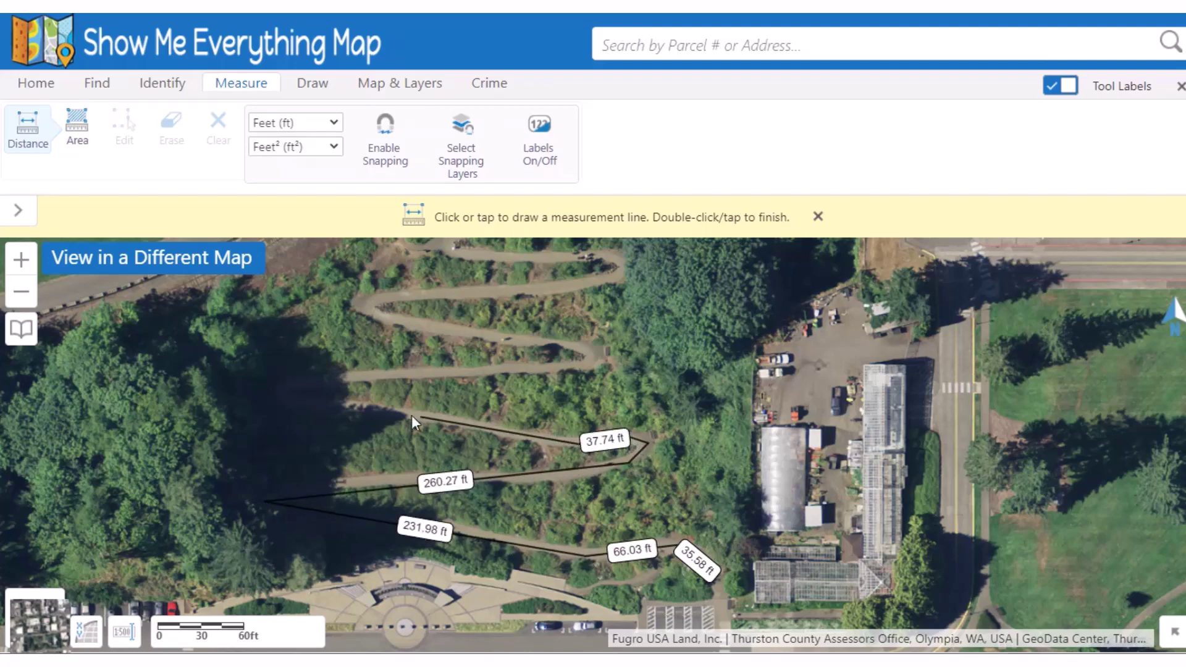
pyautogui.click(278, 395)
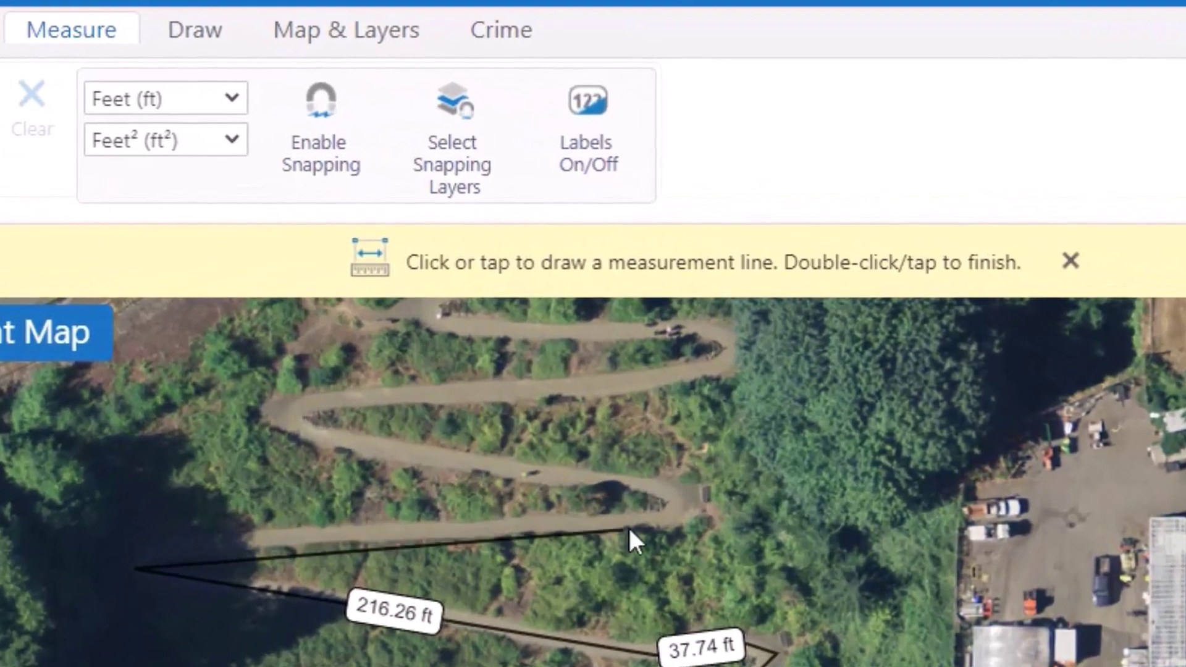
pyautogui.click(685, 505)
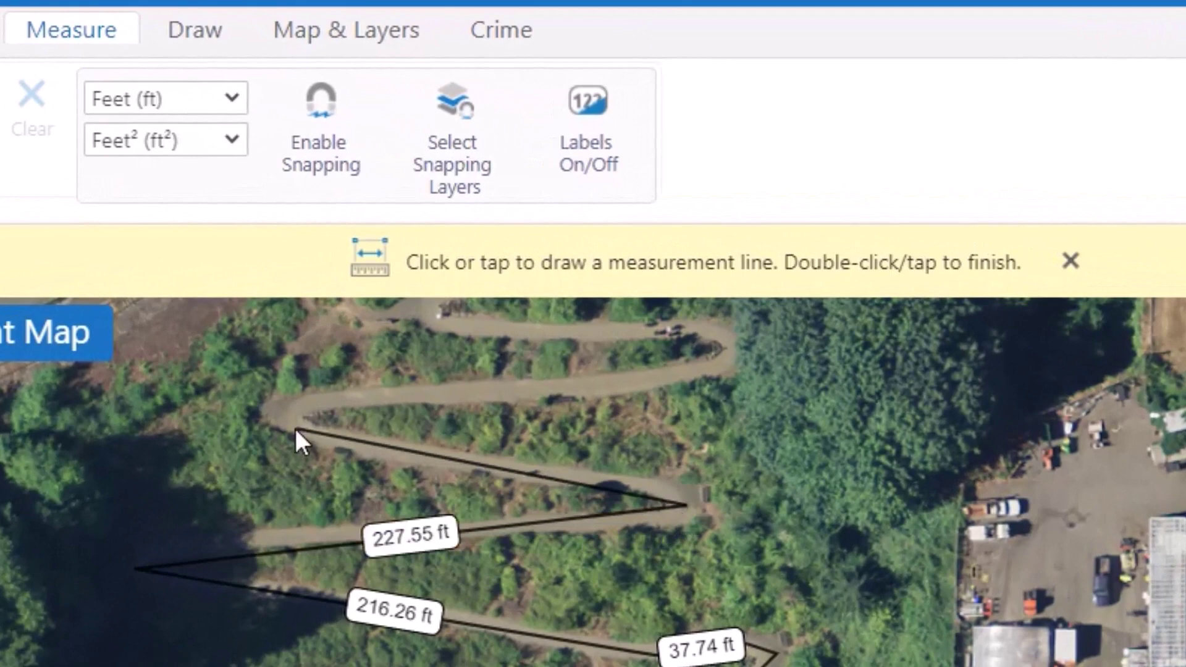
pyautogui.click(269, 410)
pyautogui.doubleClick(734, 357)
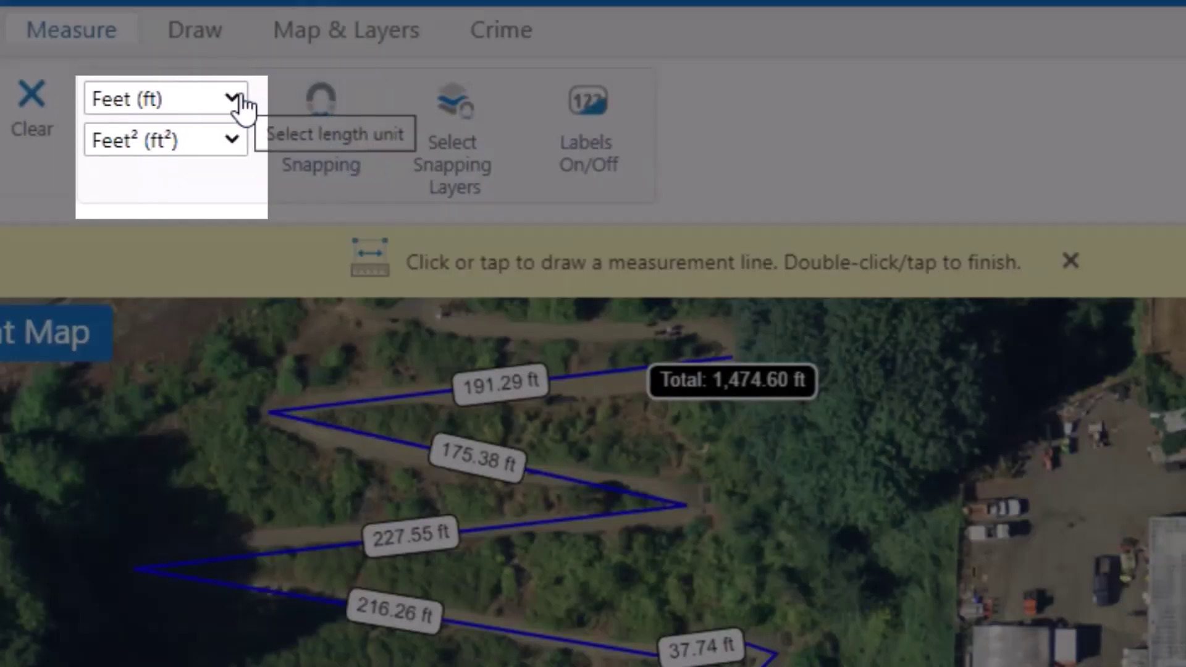
# Step: Switch the length unit of the trail measurement to yards, and finally to miles
pyautogui.click(238, 98)
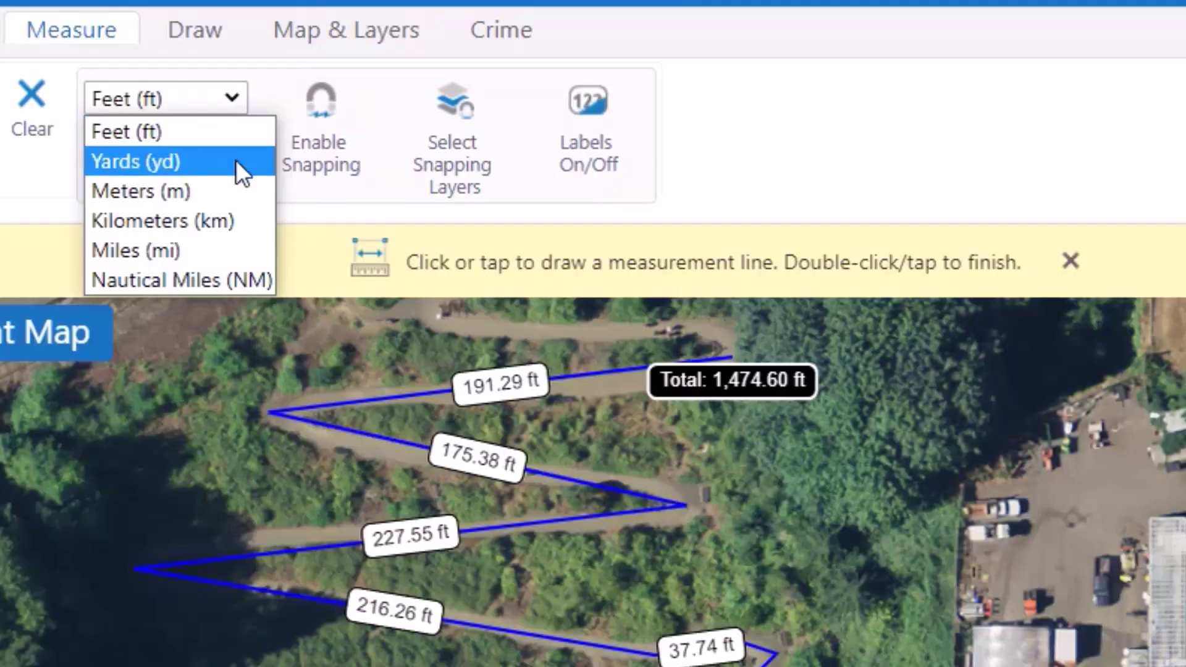
pyautogui.click(235, 159)
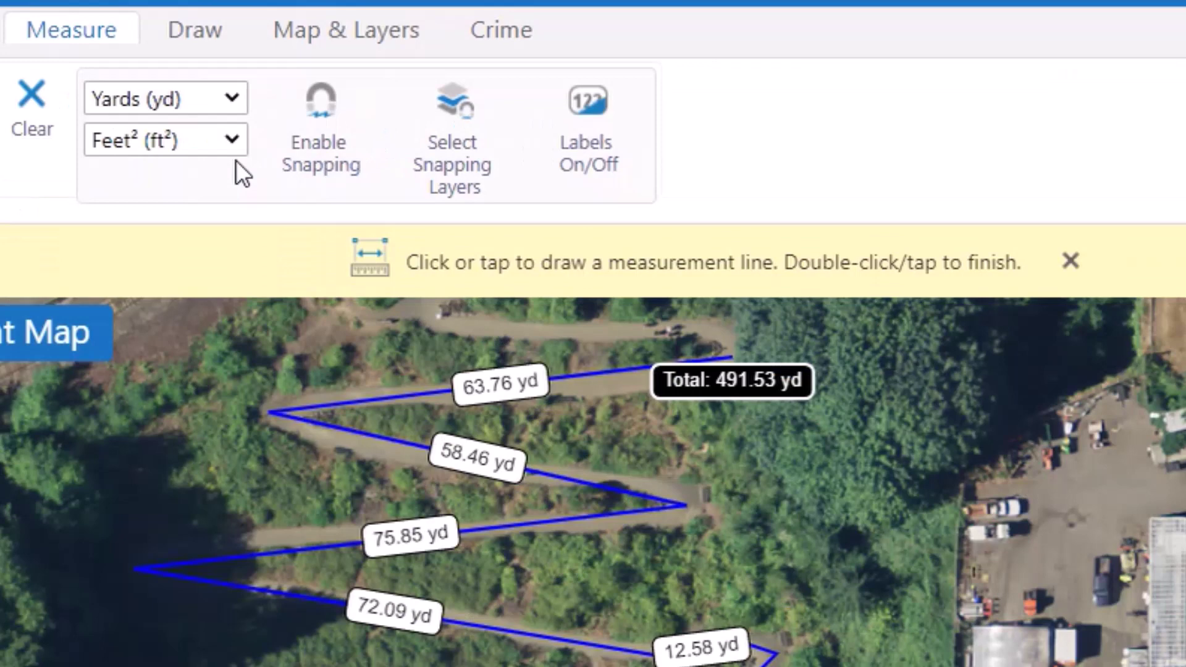
pyautogui.click(237, 100)
pyautogui.click(201, 250)
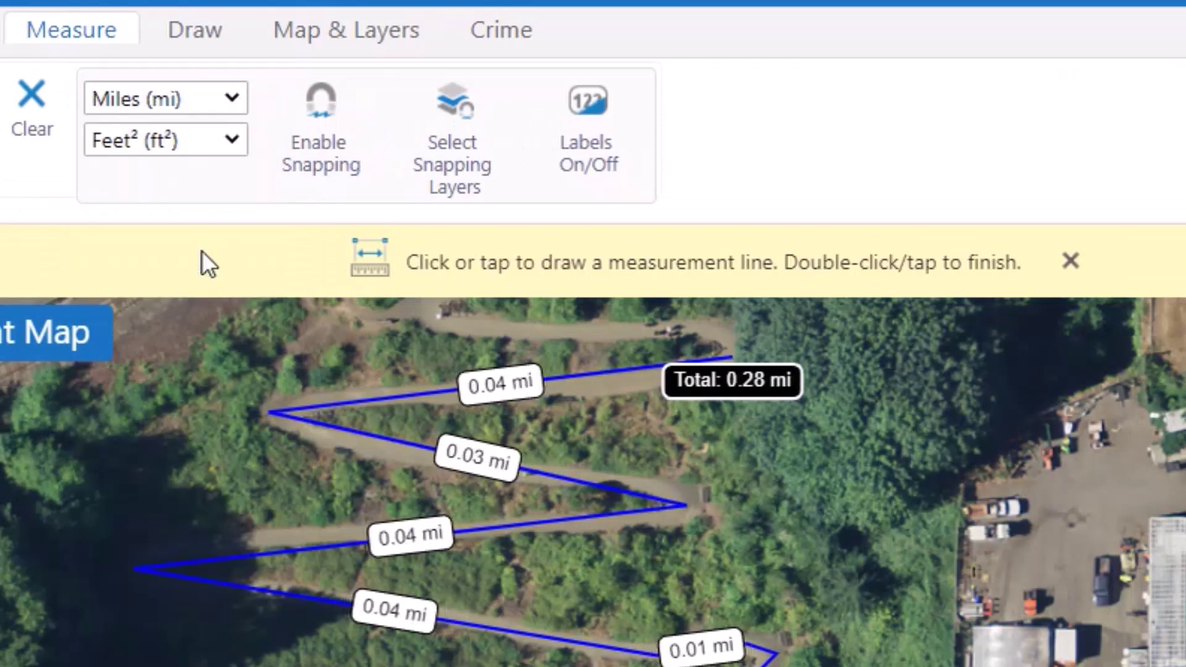
# Step: Measure the area of the hillside around the trail with a seven-sided polygon reaching east to the greenhouse yard
pyautogui.click(77, 130)
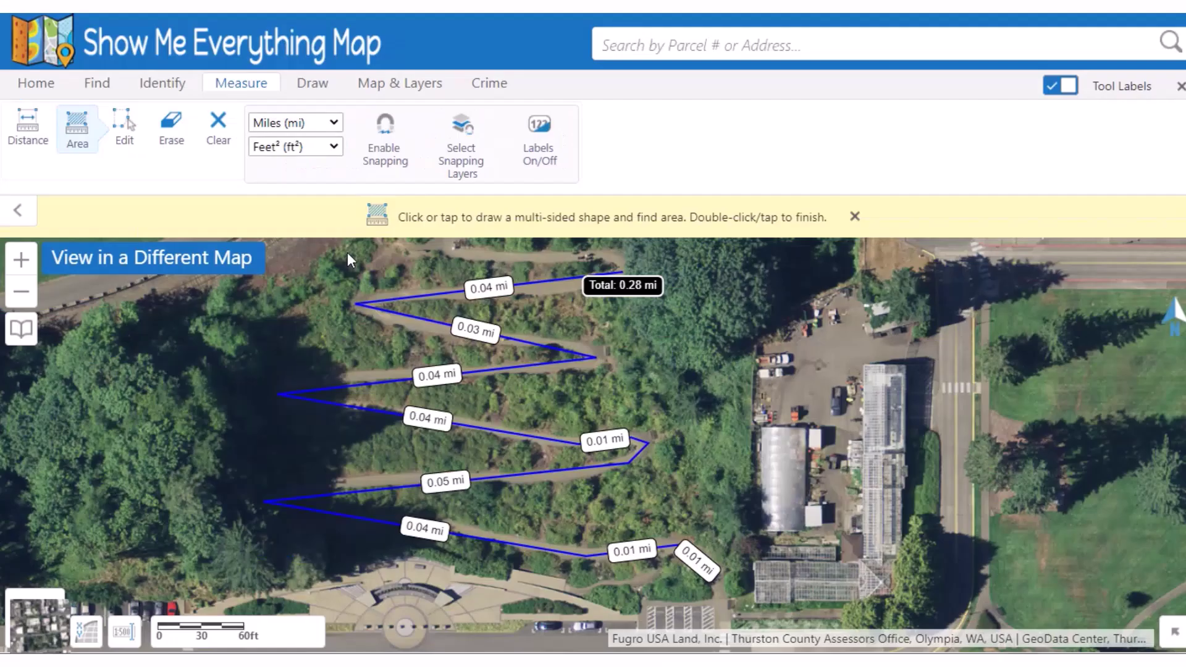
pyautogui.click(345, 252)
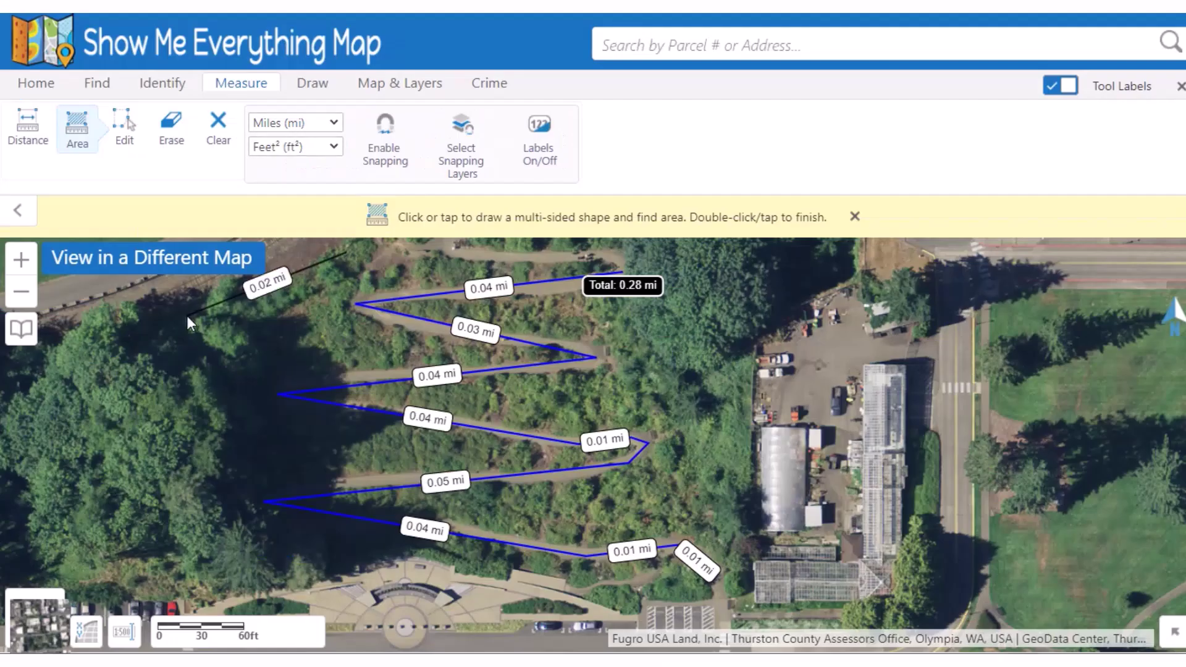
pyautogui.click(188, 315)
pyautogui.click(278, 578)
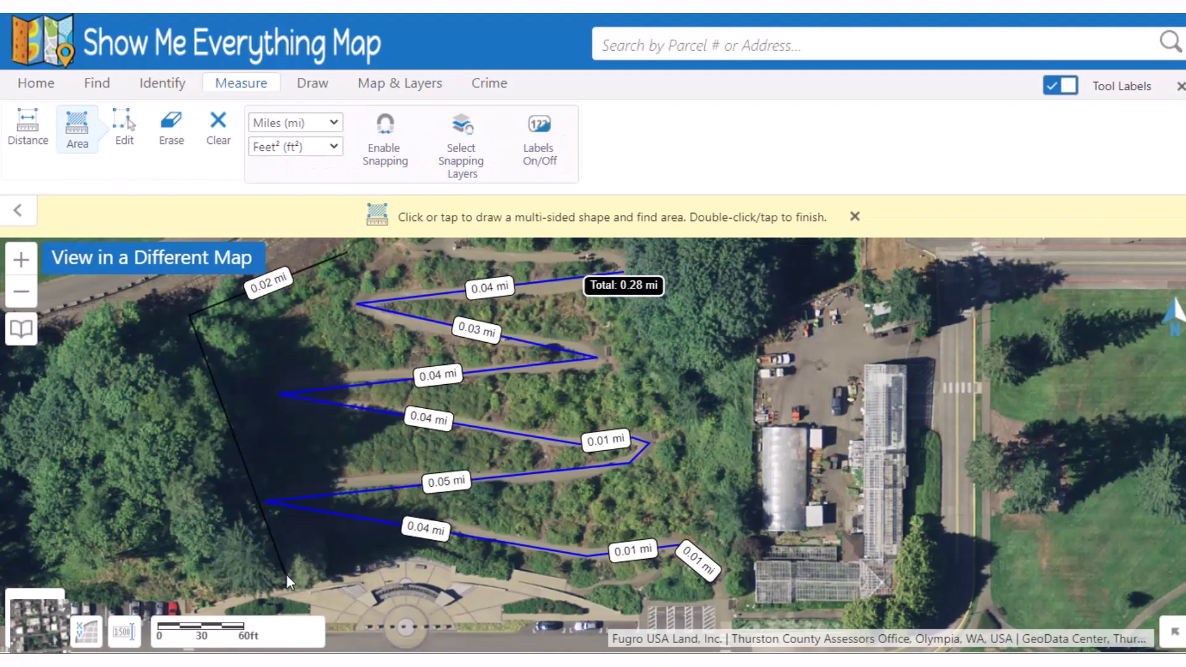
pyautogui.click(413, 551)
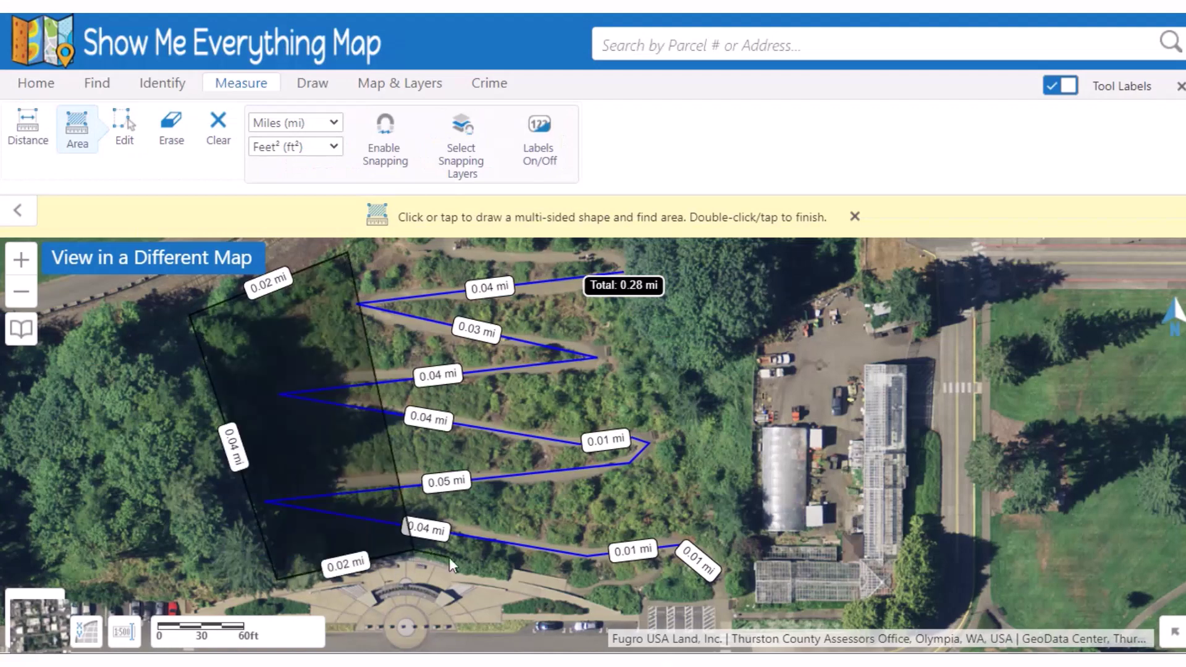
pyautogui.click(716, 598)
pyautogui.click(747, 592)
pyautogui.doubleClick(753, 254)
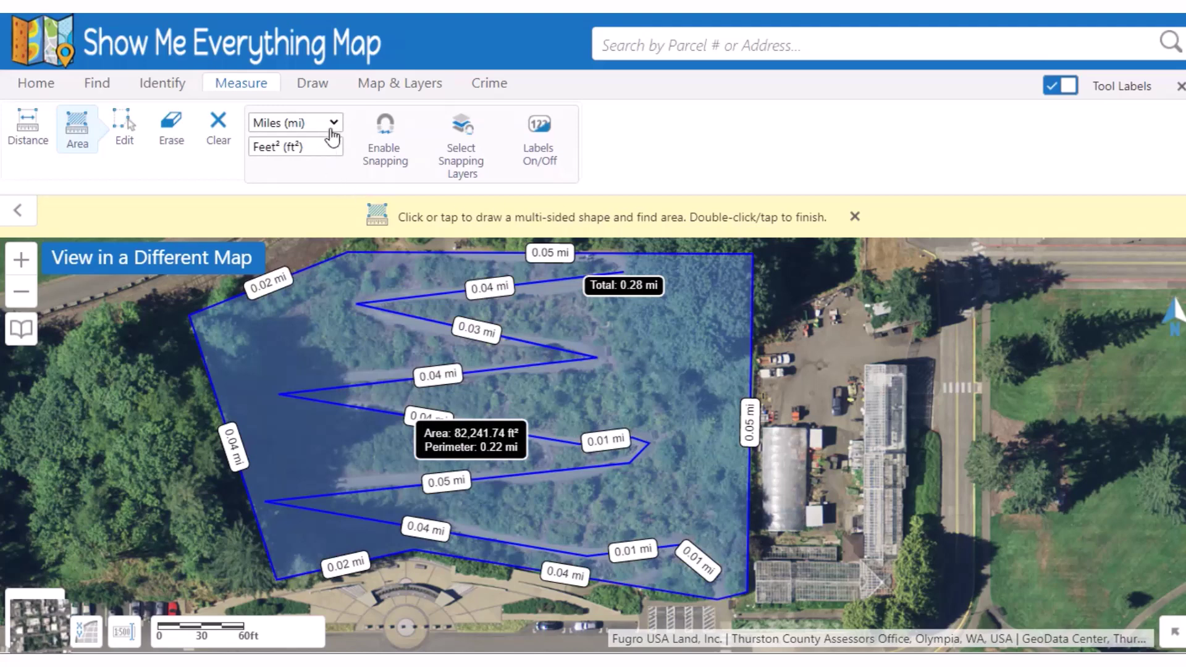
# Step: Set the area unit to acres and widen the measured polygon on its west and east sides
pyautogui.click(337, 150)
pyautogui.click(338, 268)
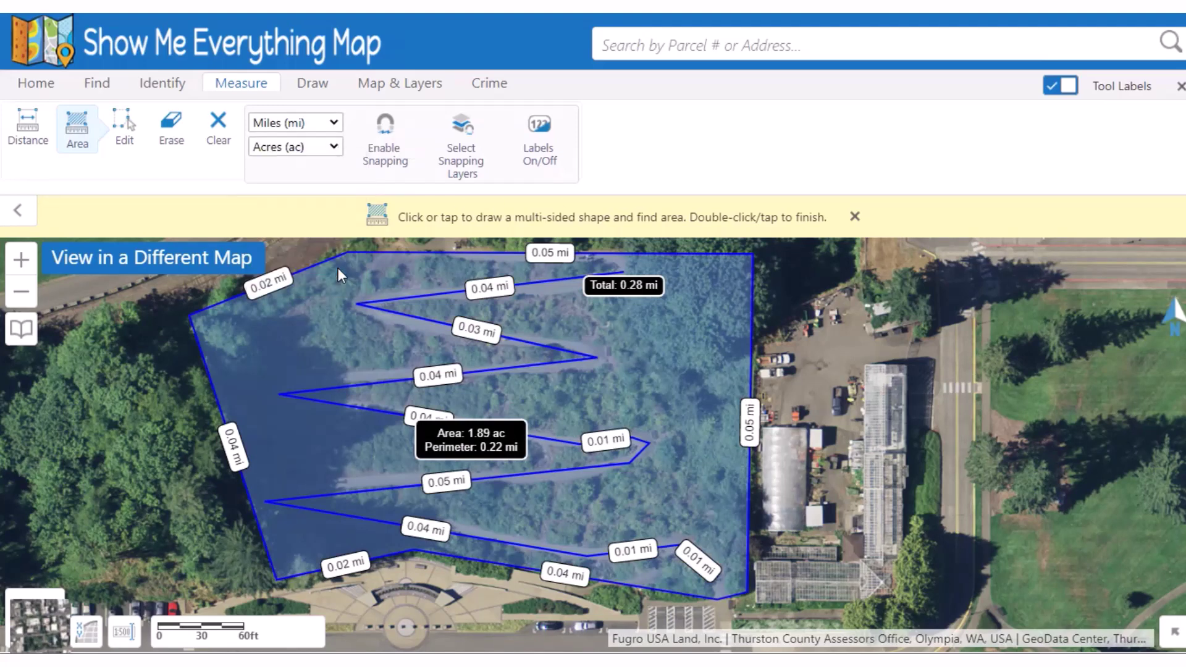
pyautogui.click(125, 127)
pyautogui.click(303, 340)
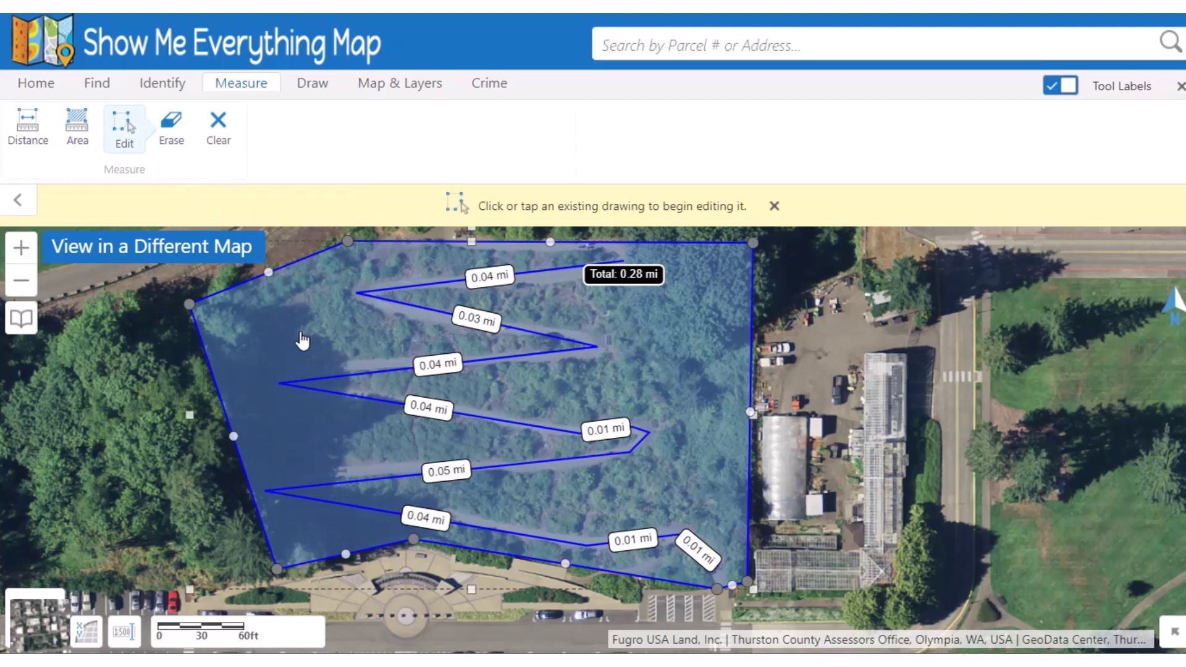
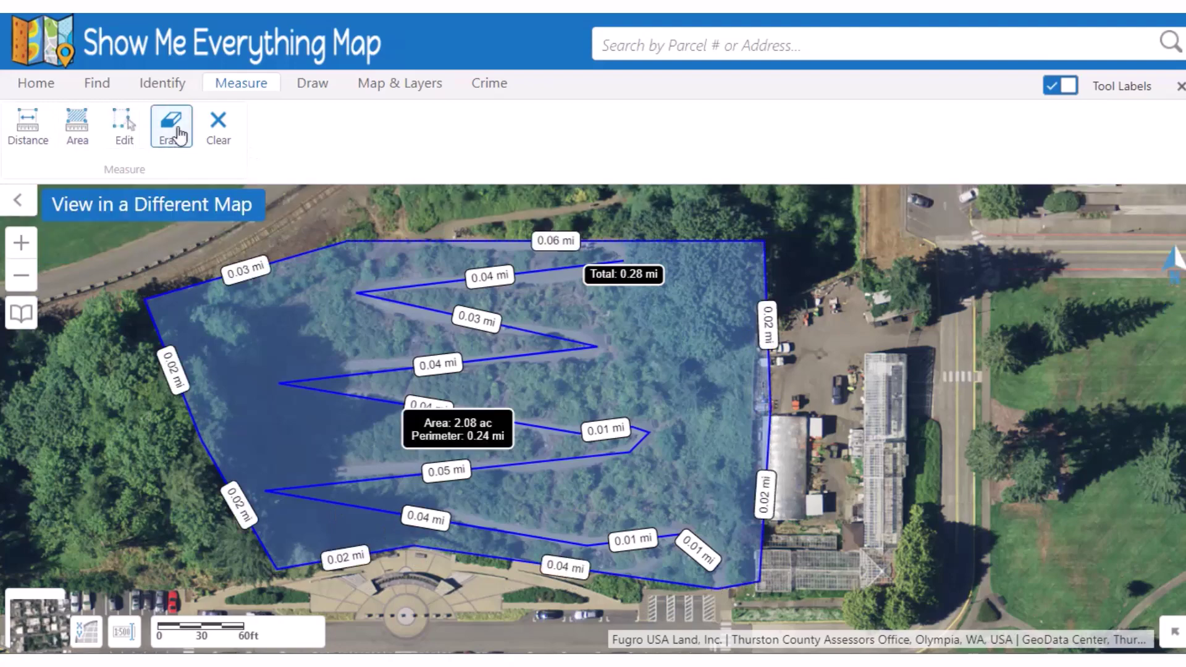
# Step: Erase the area polygon and permanently clear all remaining measurements from the map
pyautogui.click(267, 338)
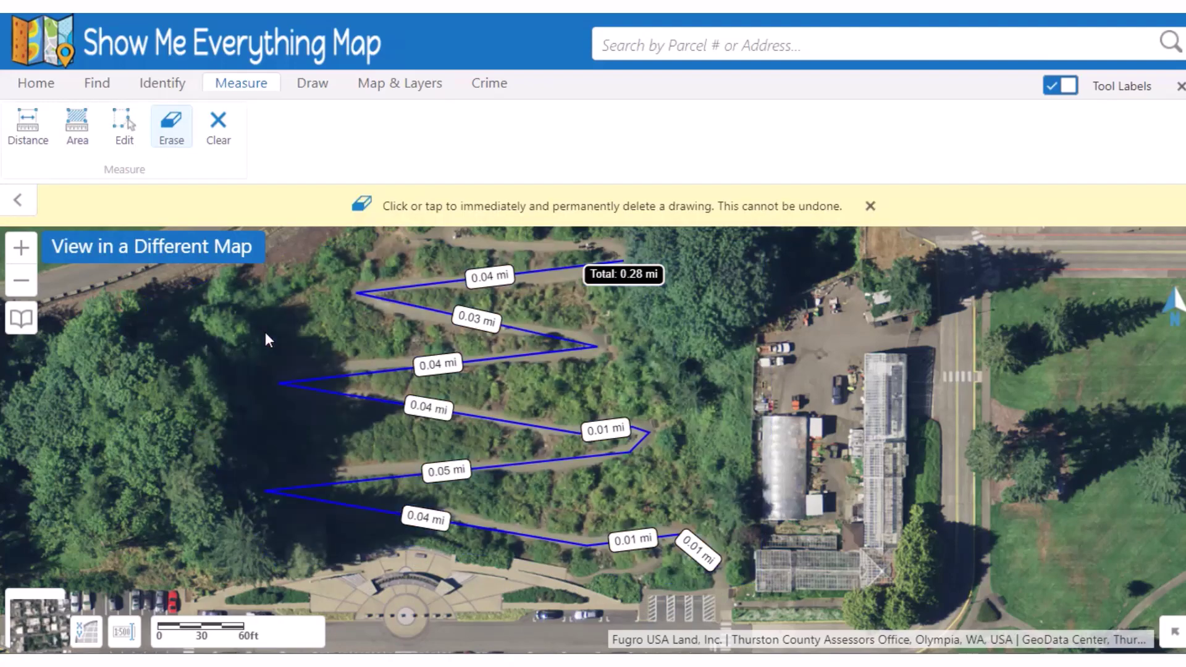
pyautogui.click(222, 134)
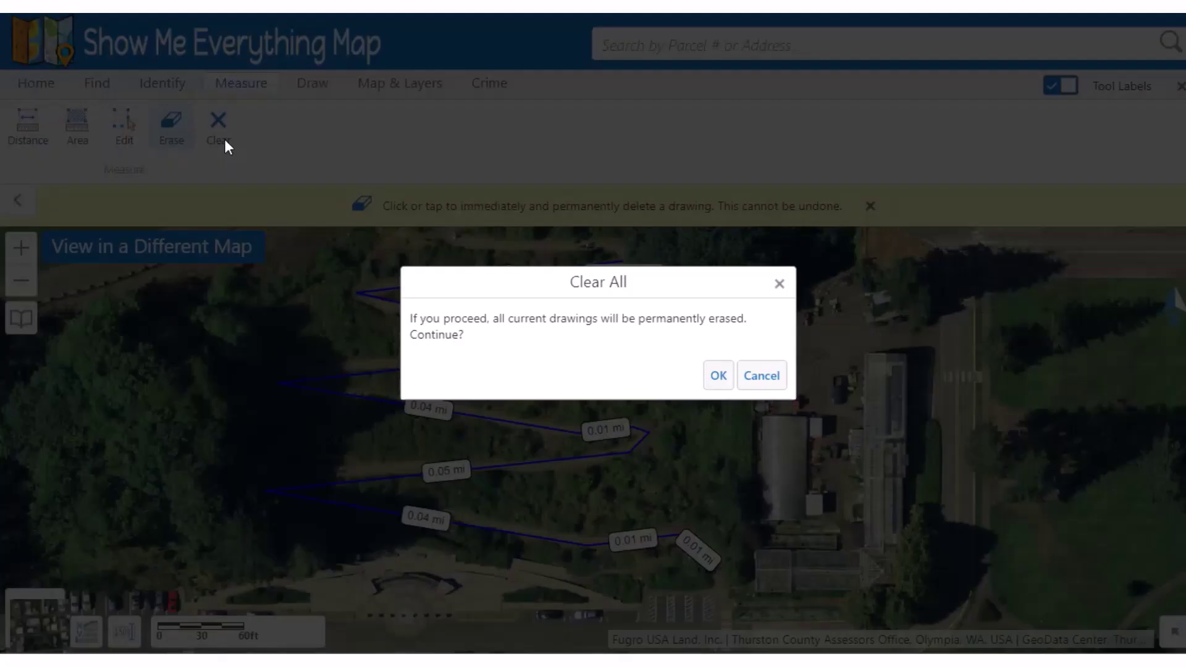
pyautogui.click(718, 374)
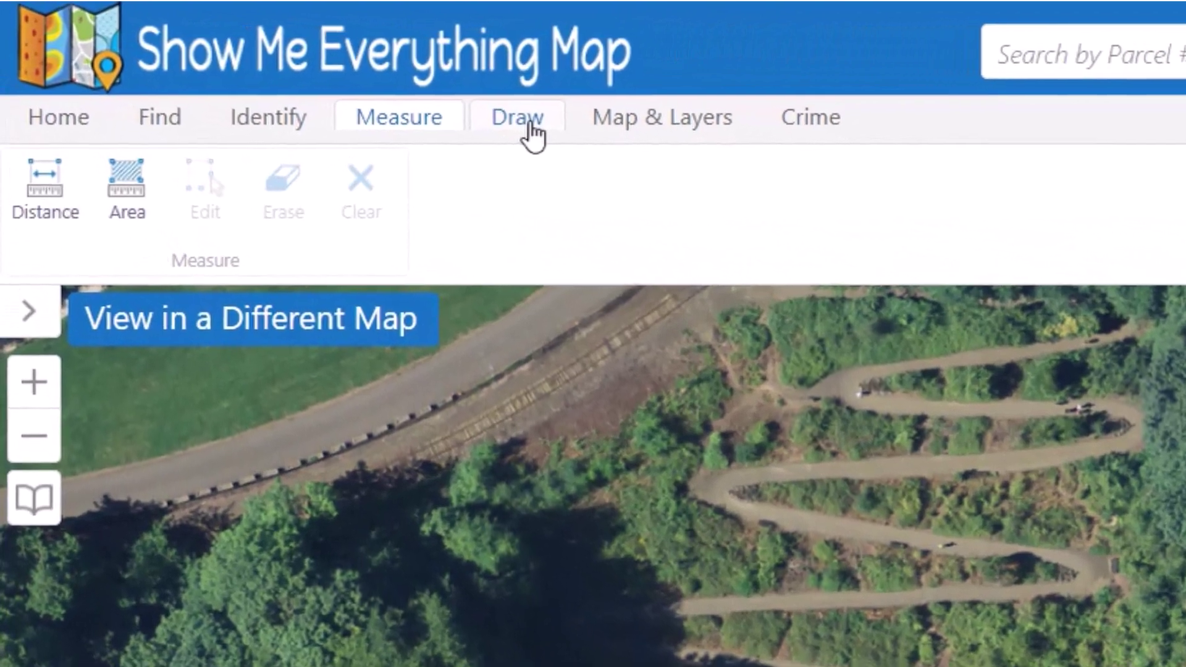
# Step: Draw three points among the trees between the trail's eastern bends and the greenhouse yard
pyautogui.click(321, 93)
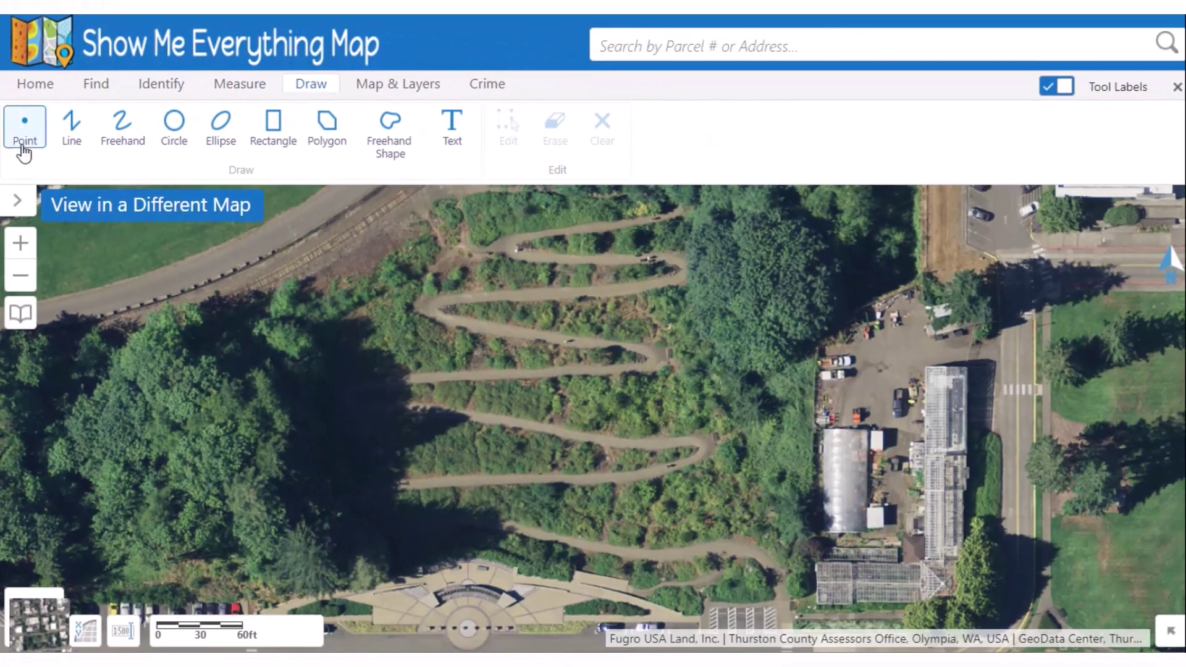
pyautogui.click(25, 133)
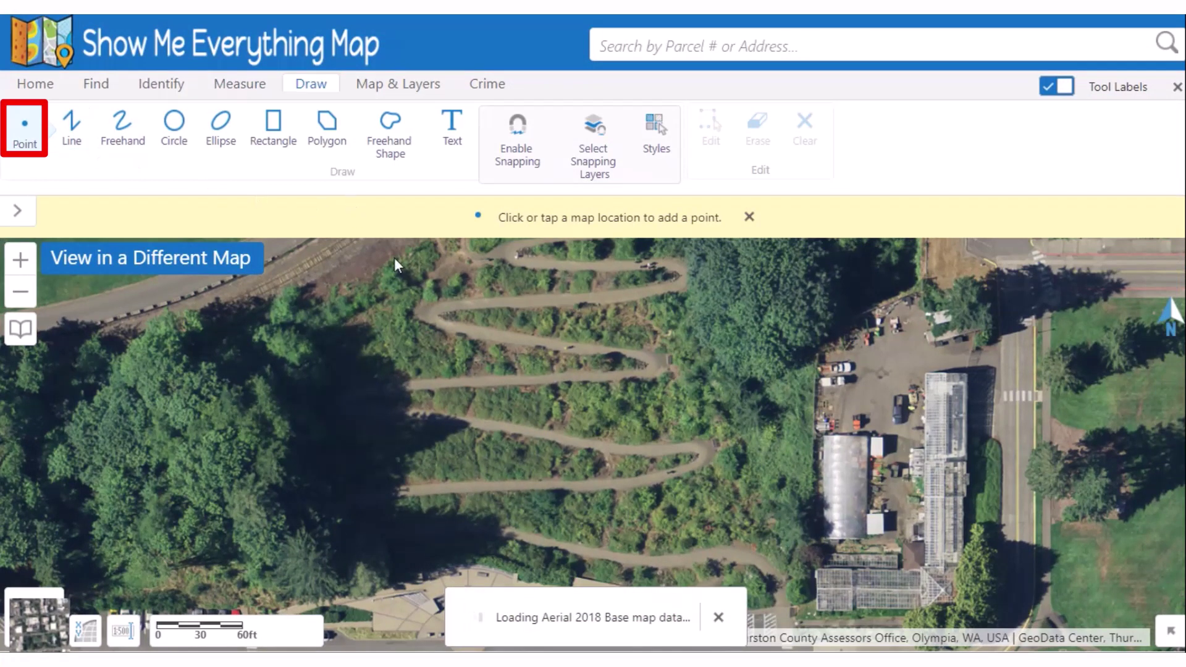
pyautogui.click(737, 390)
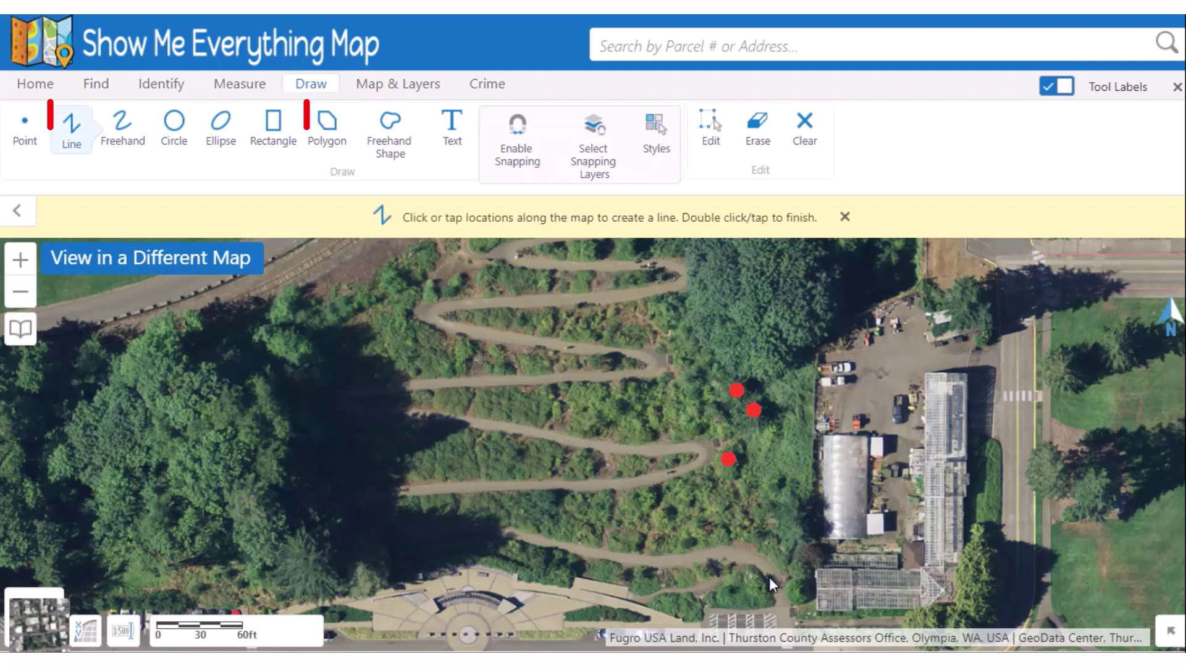
# Step: Trace the trail with a line along its lowest stretch and a freehand line up the remaining switchbacks
pyautogui.click(777, 585)
pyautogui.click(743, 554)
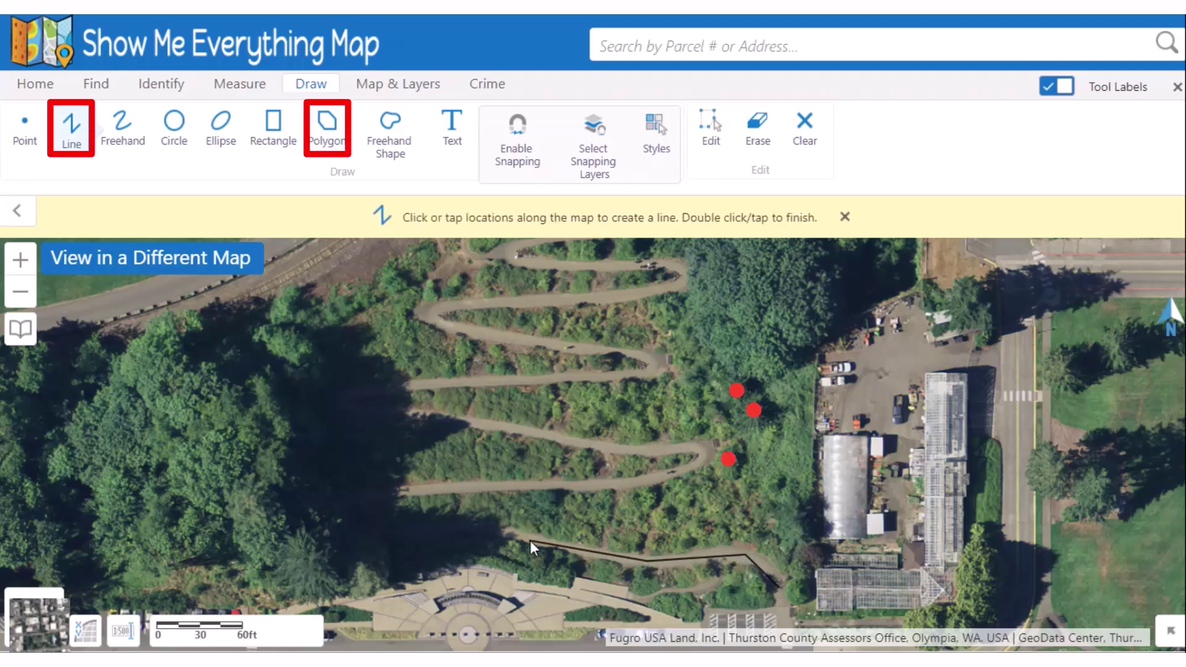
pyautogui.doubleClick(339, 509)
pyautogui.moveTo(339, 501)
pyautogui.mouseDown()
pyautogui.moveTo(674, 474)
pyautogui.moveTo(670, 450)
pyautogui.moveTo(350, 402)
pyautogui.moveTo(625, 384)
pyautogui.moveTo(597, 352)
pyautogui.moveTo(468, 323)
pyautogui.moveTo(471, 307)
pyautogui.moveTo(671, 285)
pyautogui.mouseUp()
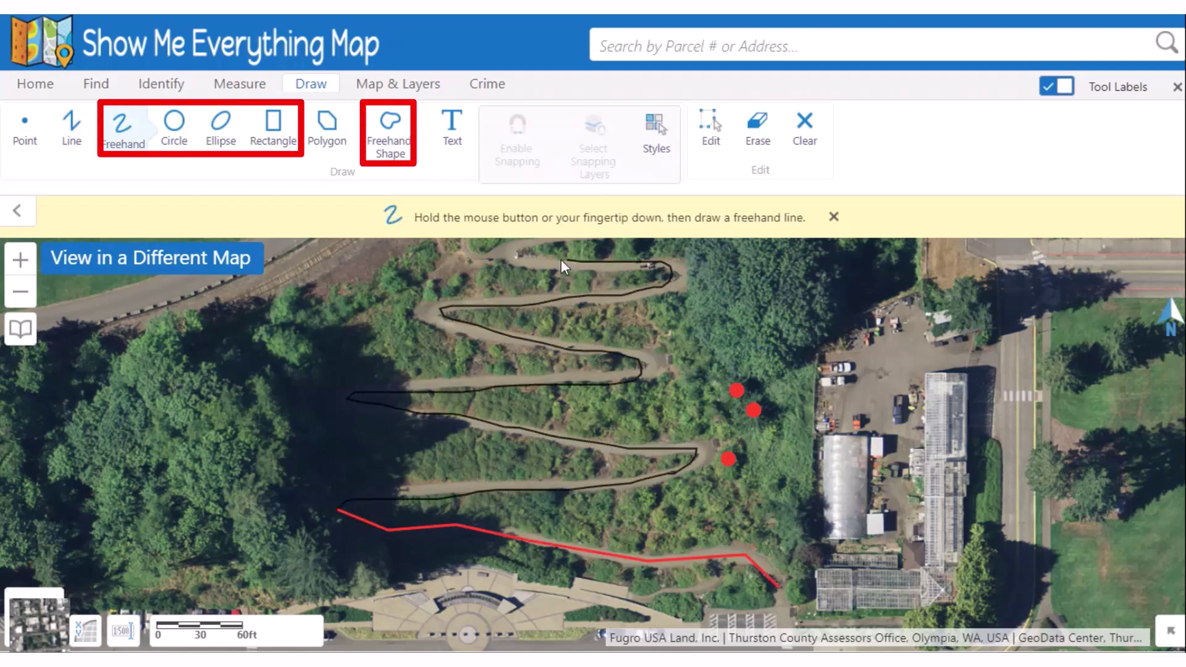
pyautogui.moveTo(569, 260); pyautogui.dragTo(514, 246)
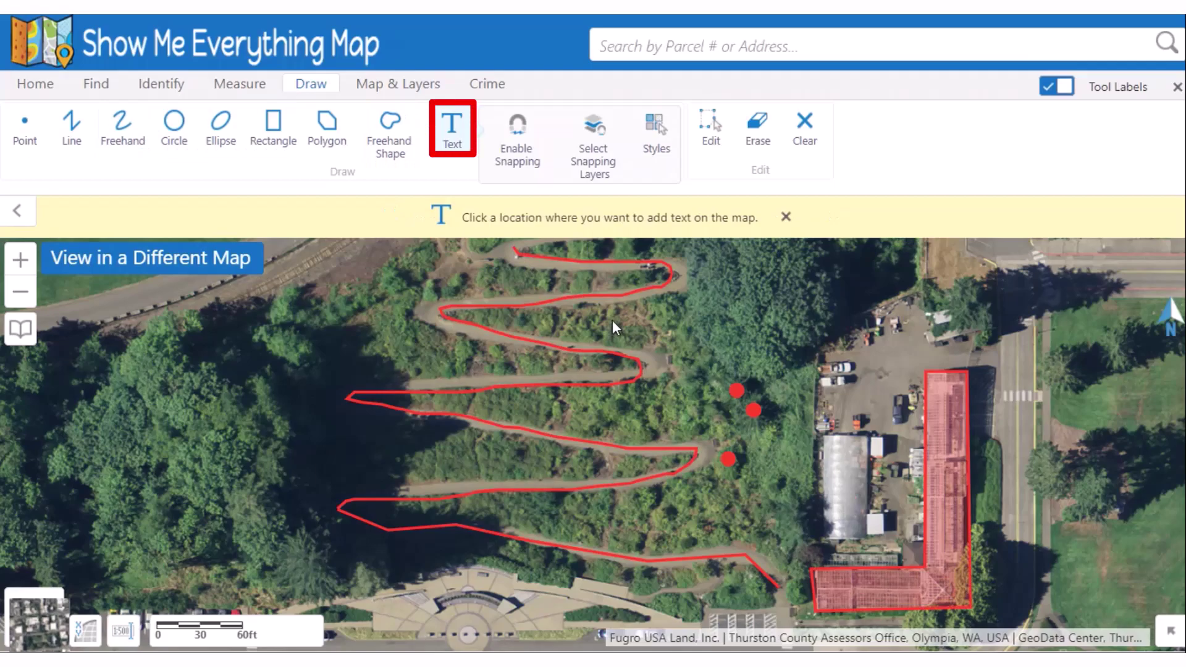
# Step: Add the text "Trail" to the map beside the upper switchbacks
pyautogui.click(612, 320)
pyautogui.write('Tra')
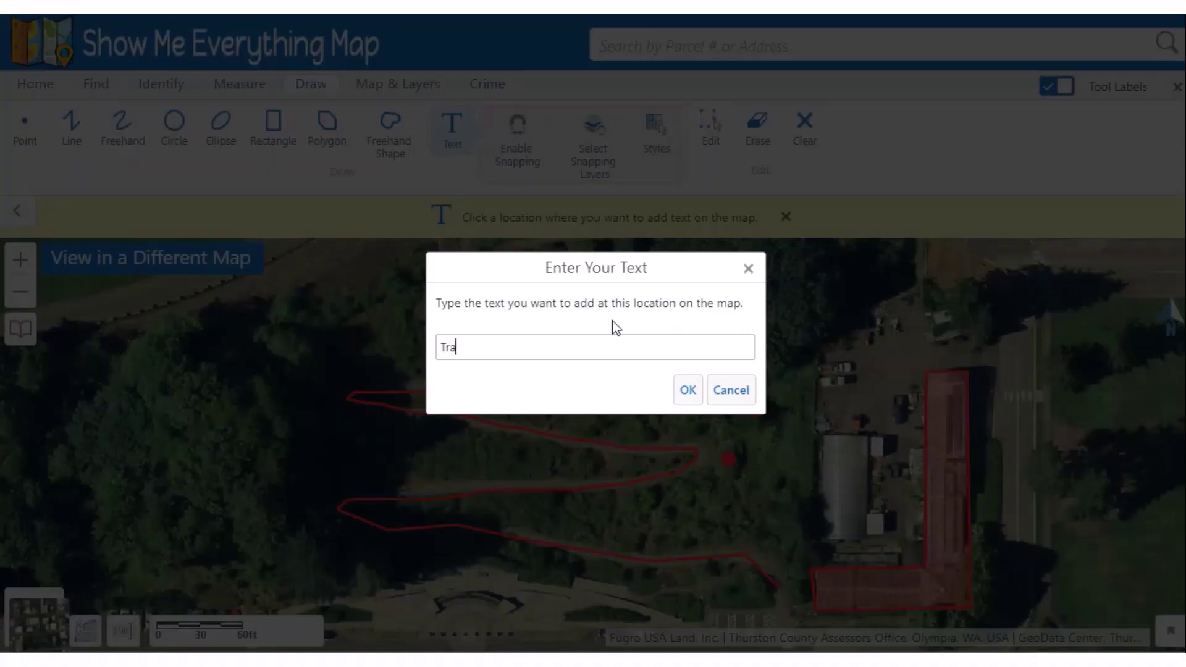
pyautogui.write('il')
pyautogui.click(687, 390)
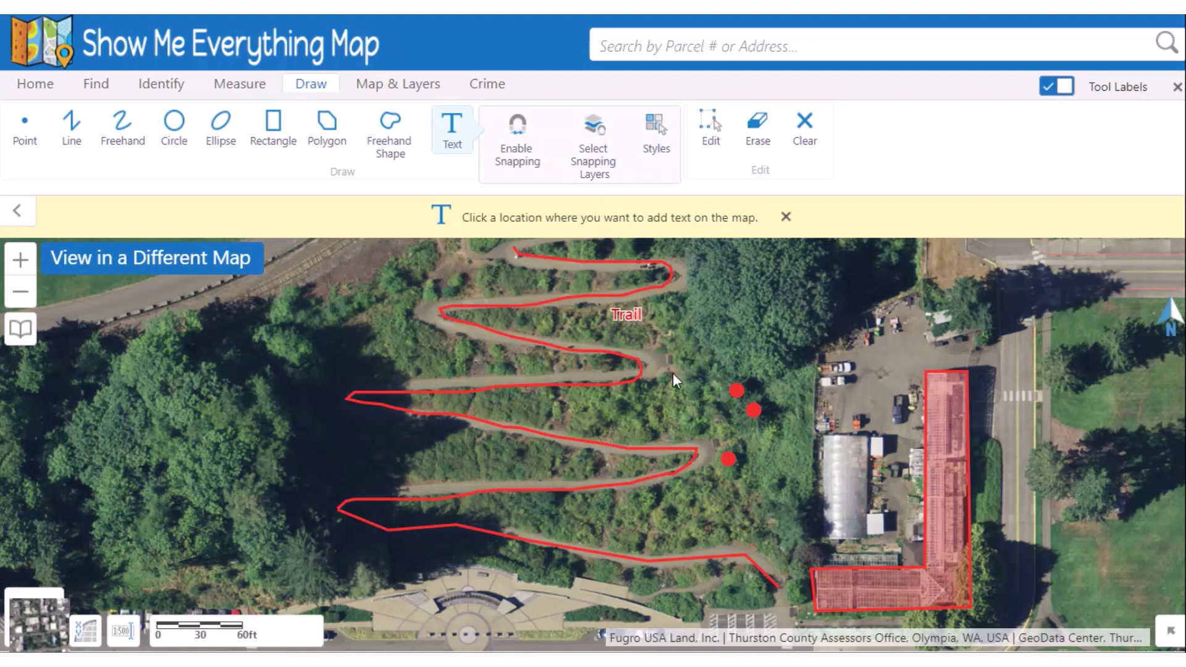
# Step: Enlarge the Trail label and change its text color to blue, rgba(0, 77, 255, 1)
pyautogui.click(709, 141)
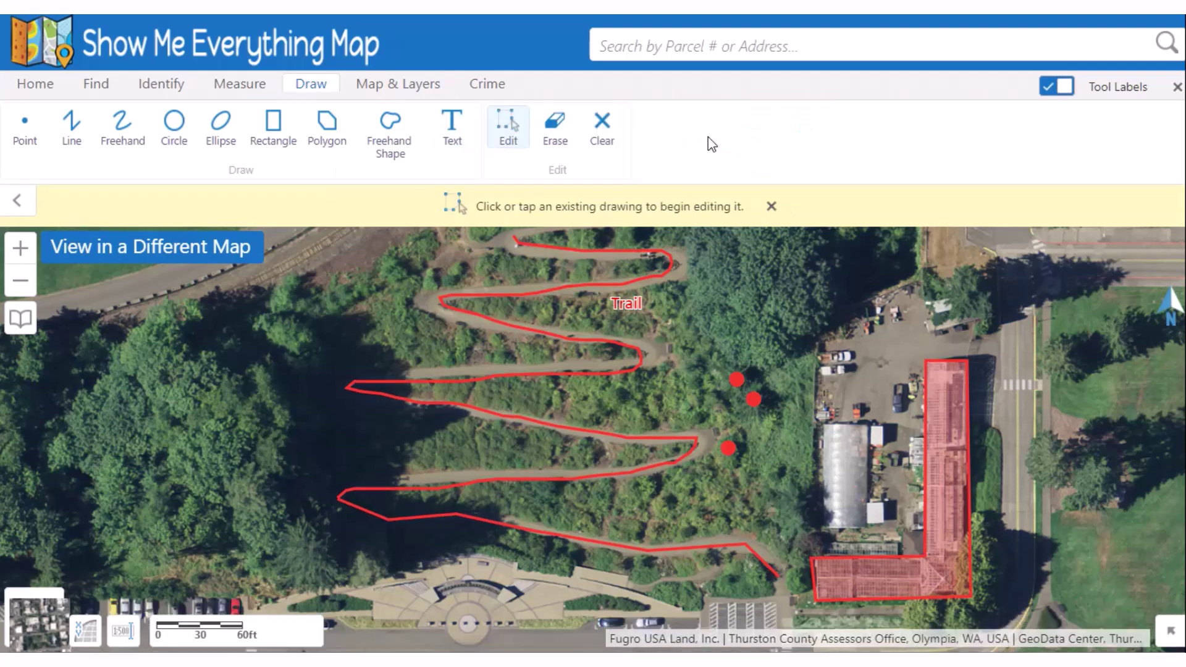
pyautogui.click(633, 307)
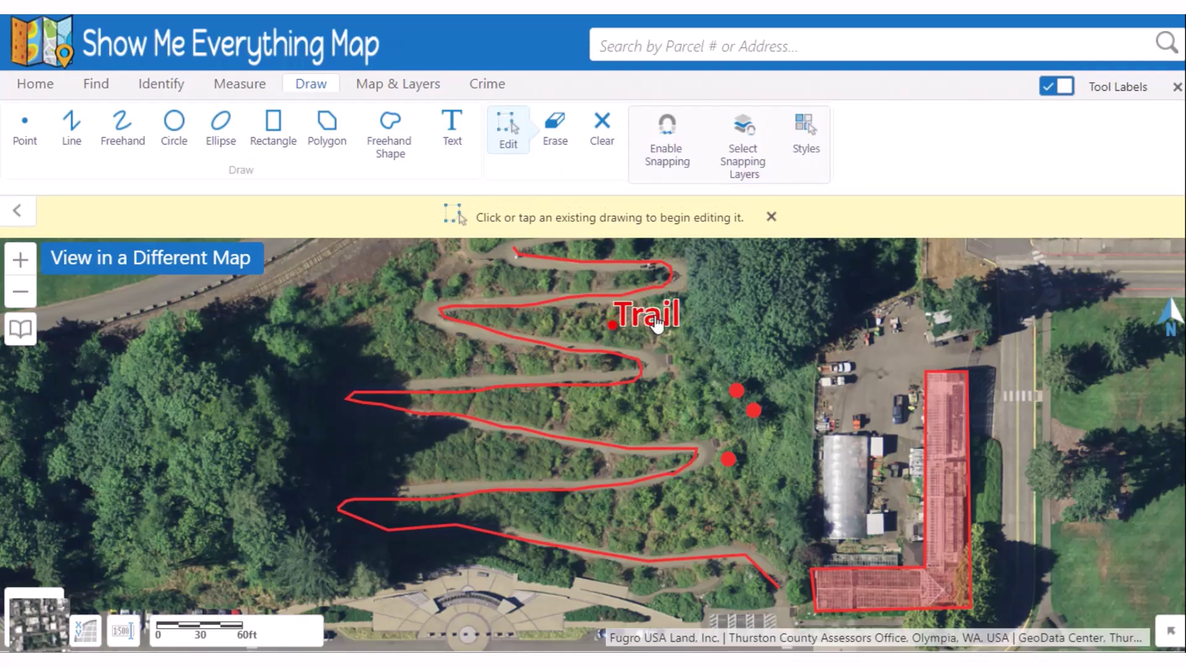
pyautogui.click(806, 133)
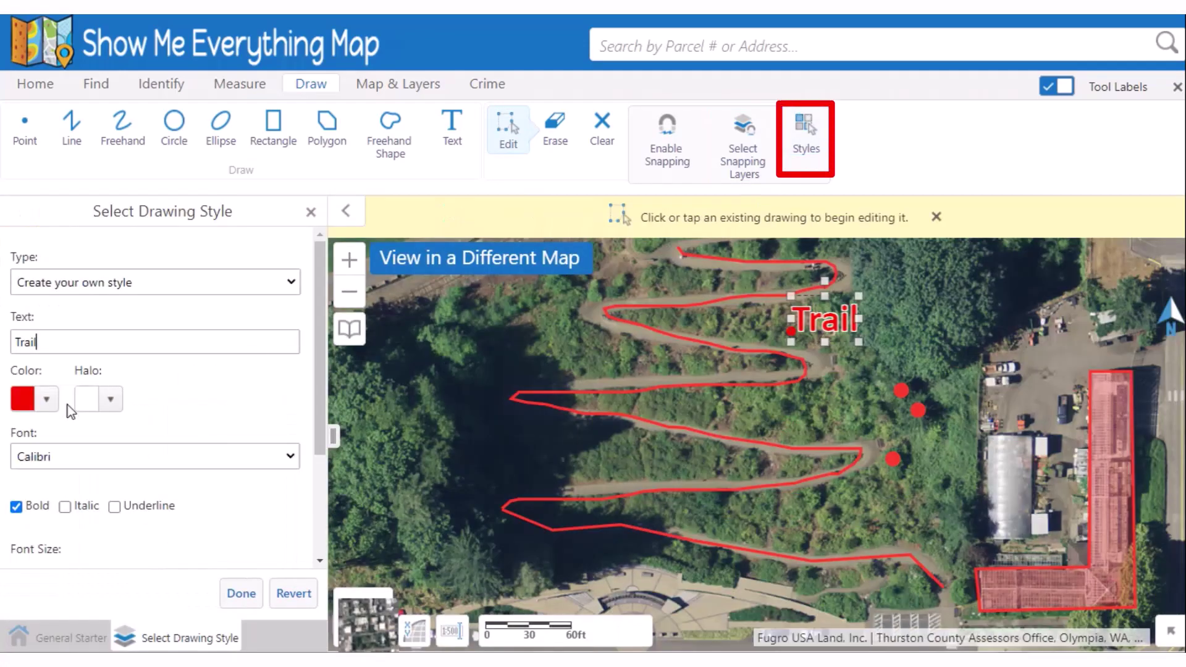
pyautogui.click(46, 399)
pyautogui.click(155, 354)
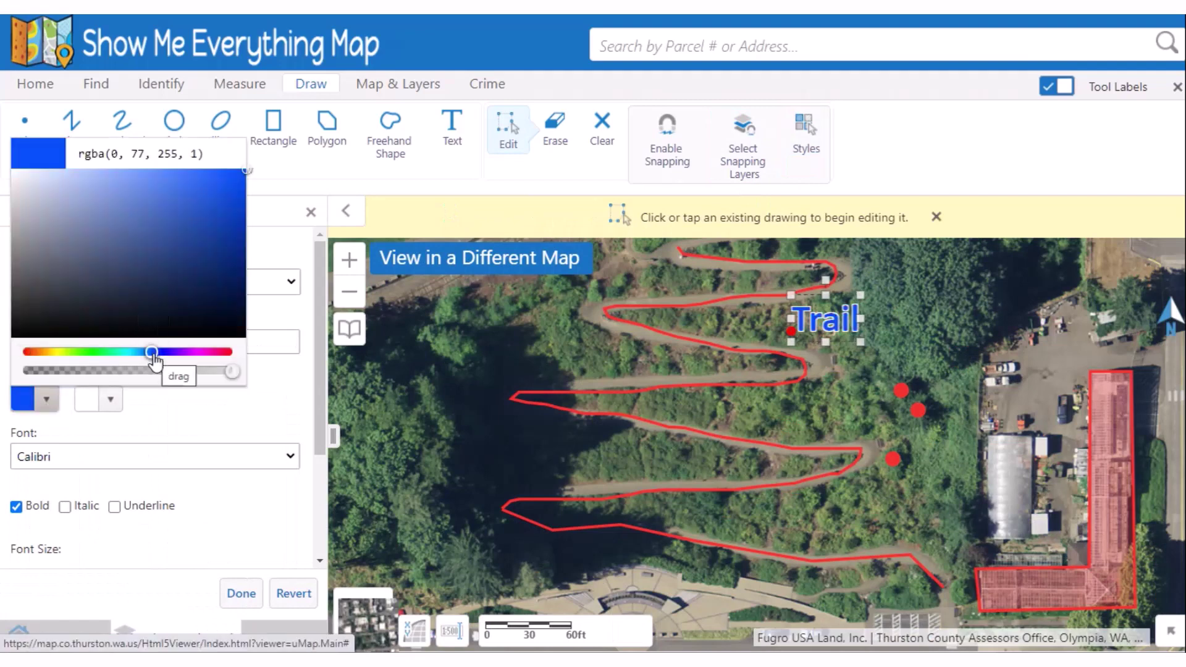
# Step: Set the Trail label's font to Consolas and make it italic
pyautogui.click(289, 457)
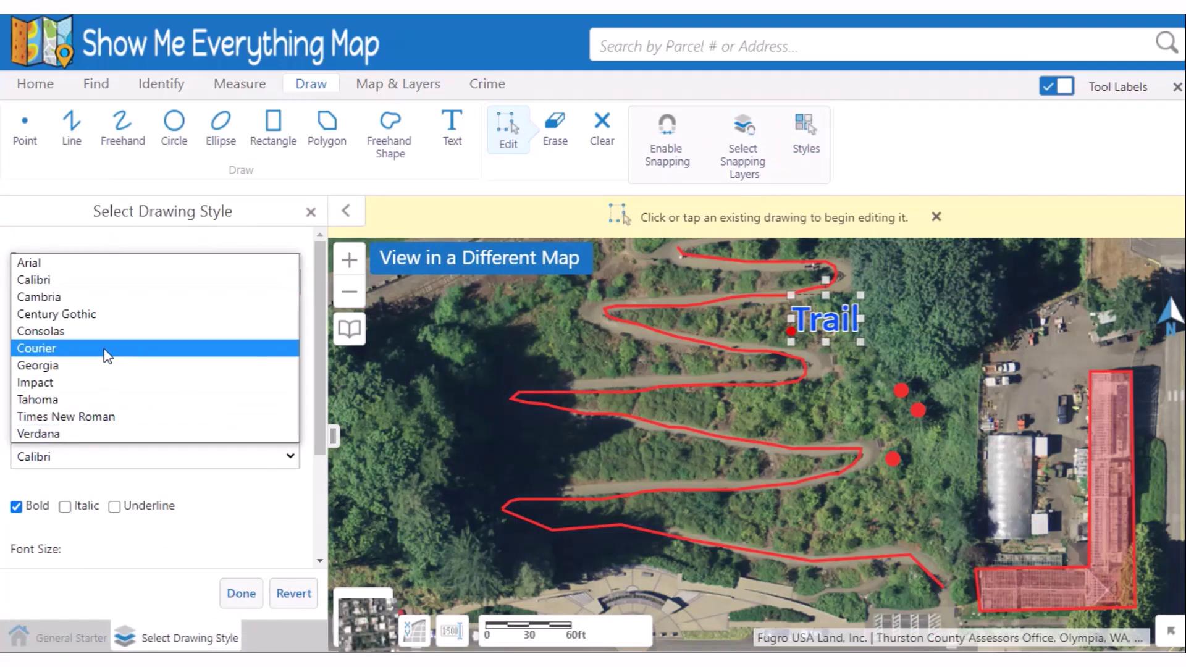
pyautogui.click(87, 332)
pyautogui.click(66, 507)
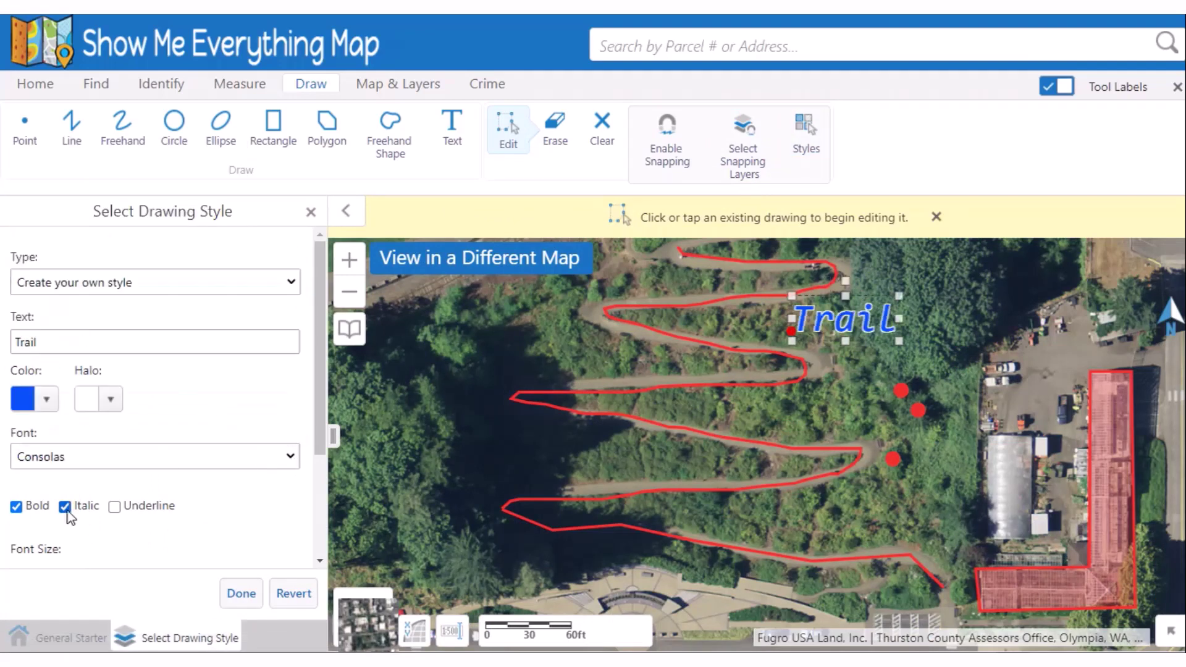
# Step: Restyle the freehand trail line along the upper switchbacks as a yellow dotted line
pyautogui.click(241, 592)
pyautogui.click(741, 260)
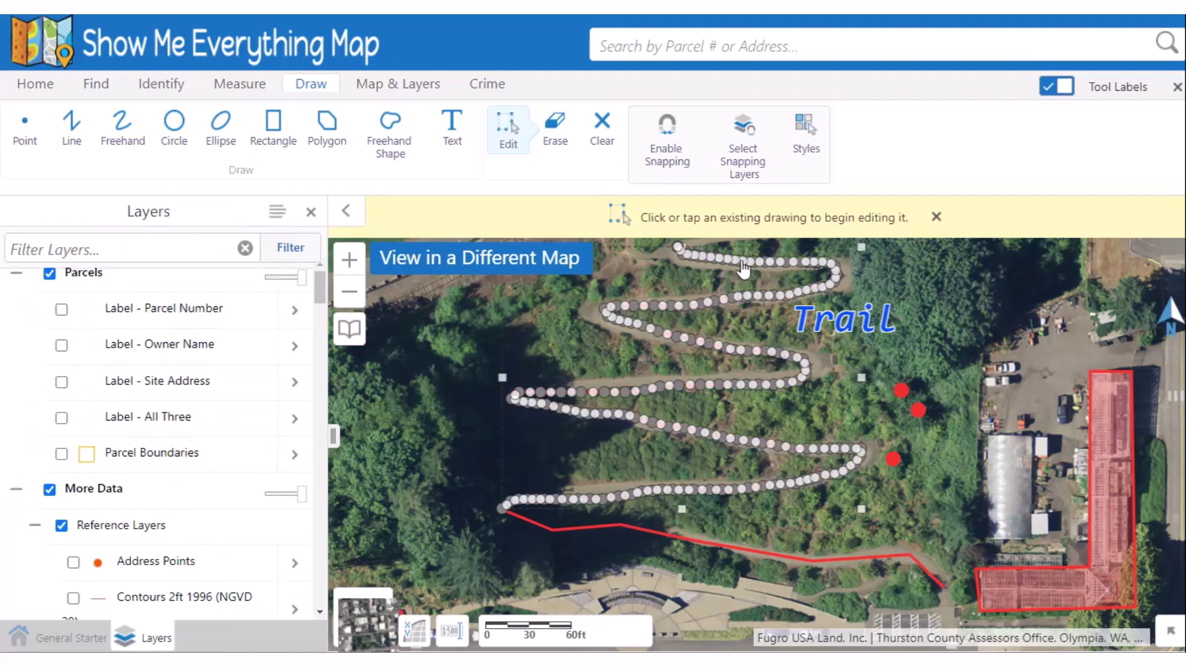
pyautogui.click(806, 133)
pyautogui.click(302, 281)
pyautogui.click(241, 302)
pyautogui.scroll(-5, 186, 432)
pyautogui.click(222, 502)
pyautogui.click(227, 590)
pyautogui.click(517, 139)
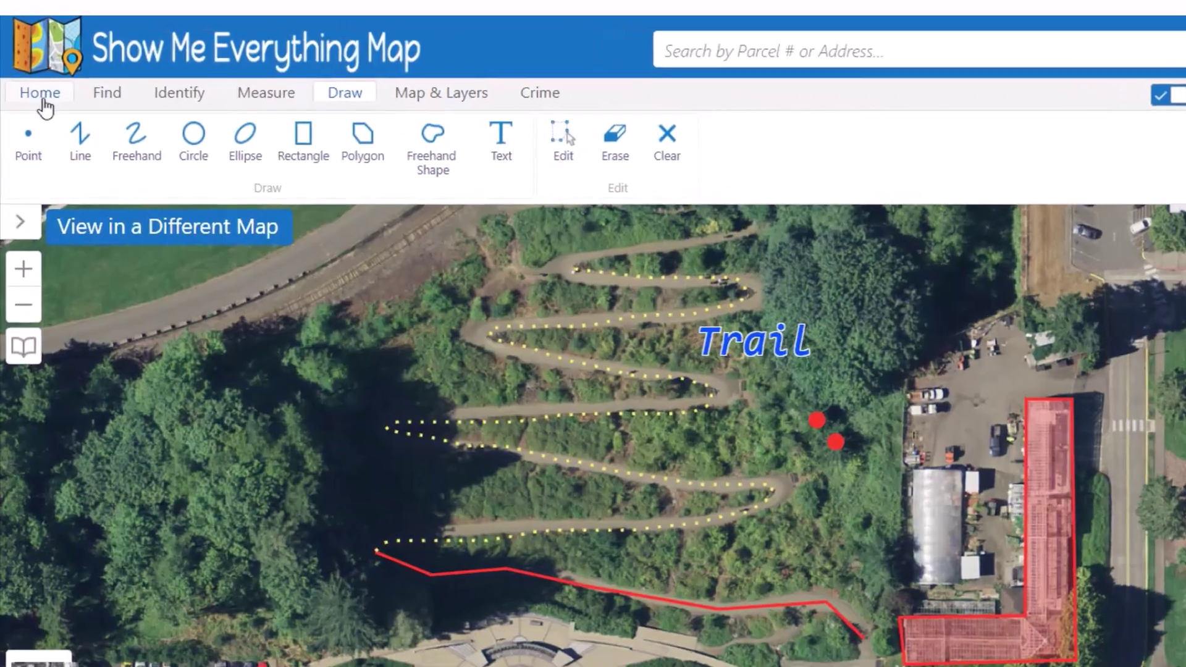
# Step: Open the map's sharing options to review the available services, and close them
pyautogui.click(39, 88)
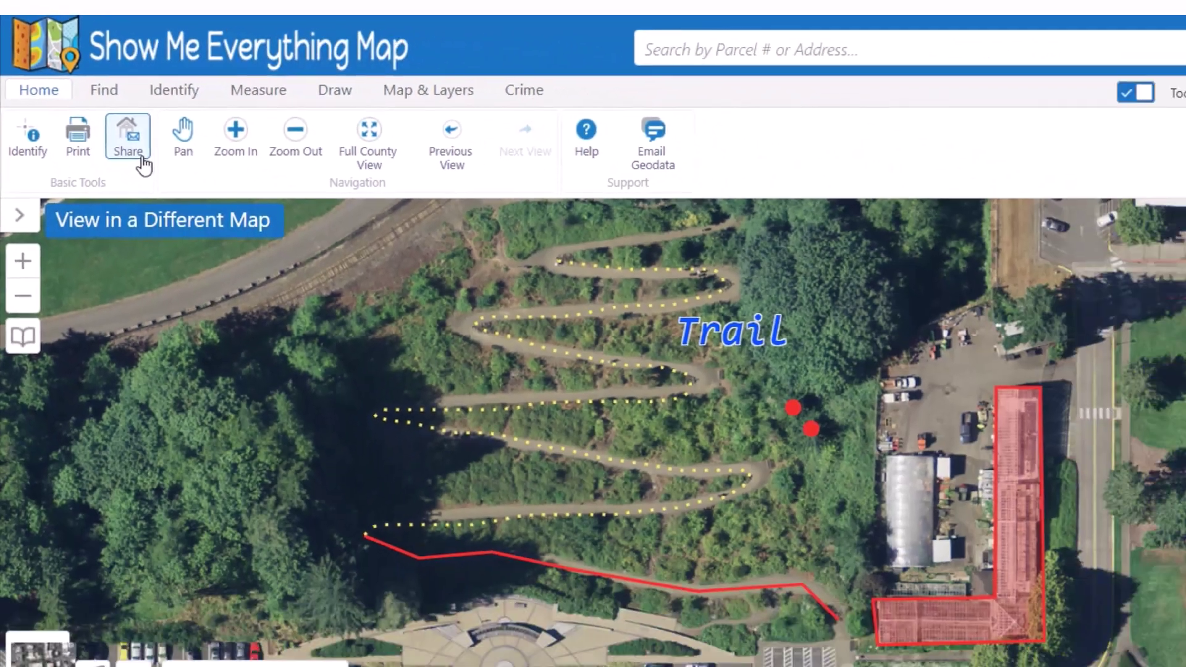
pyautogui.click(141, 158)
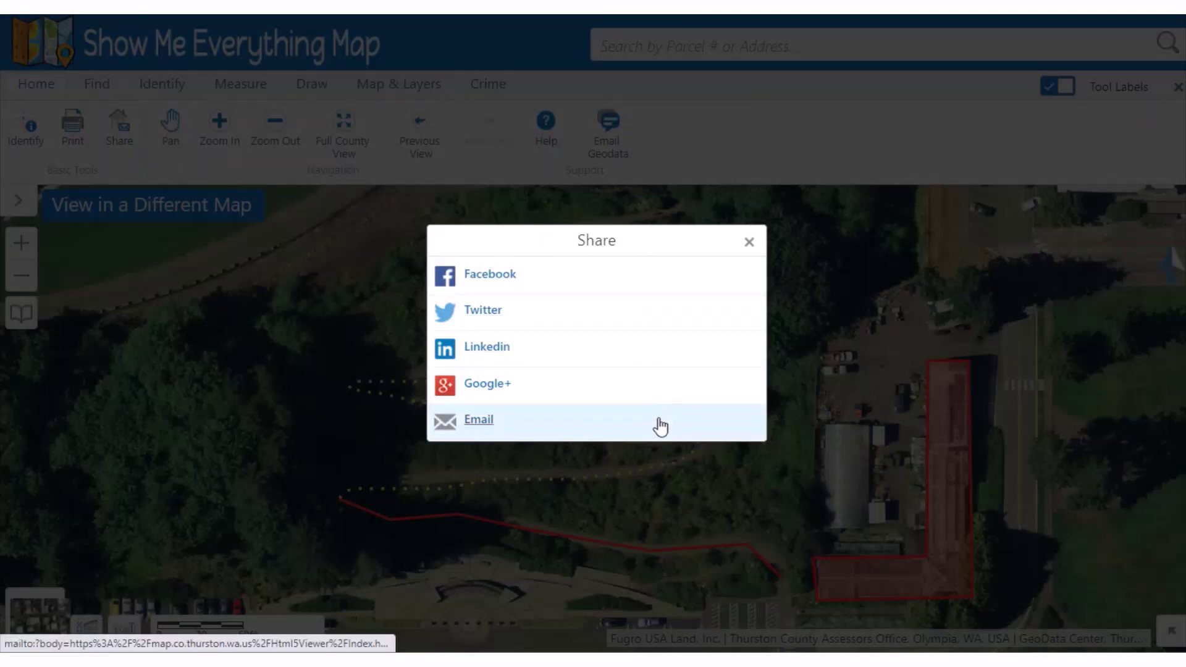
pyautogui.click(749, 242)
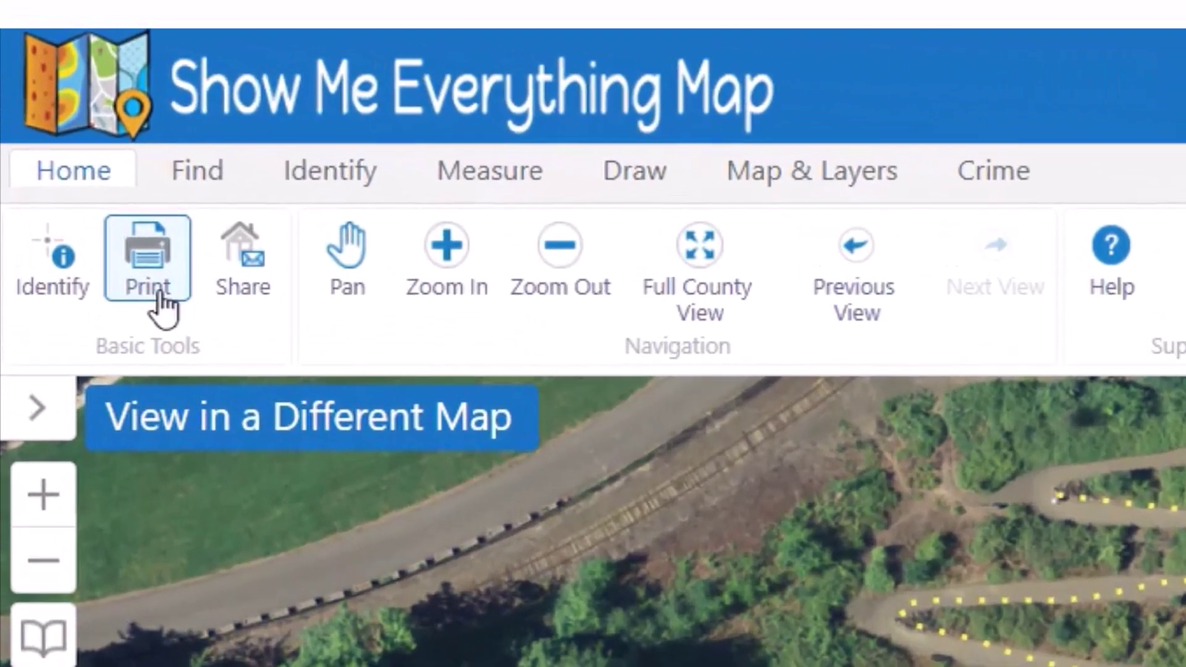
# Step: Set up a map print with the 11 x 17 Landscape layout and Pdf output format
pyautogui.click(159, 297)
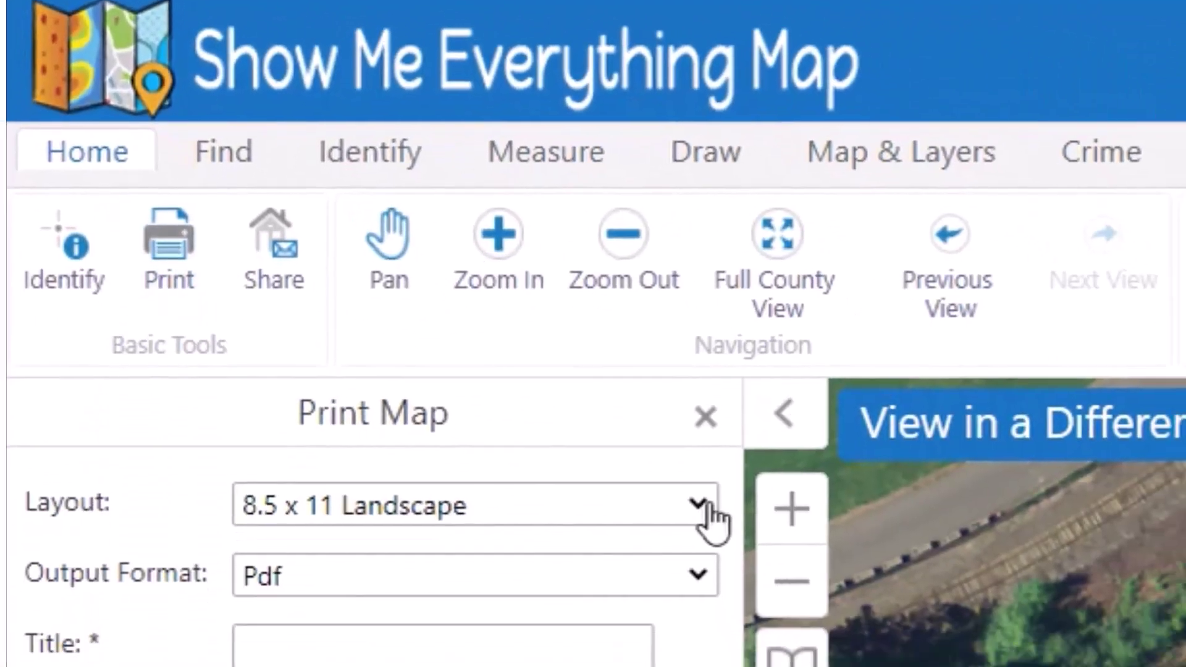
pyautogui.click(719, 563)
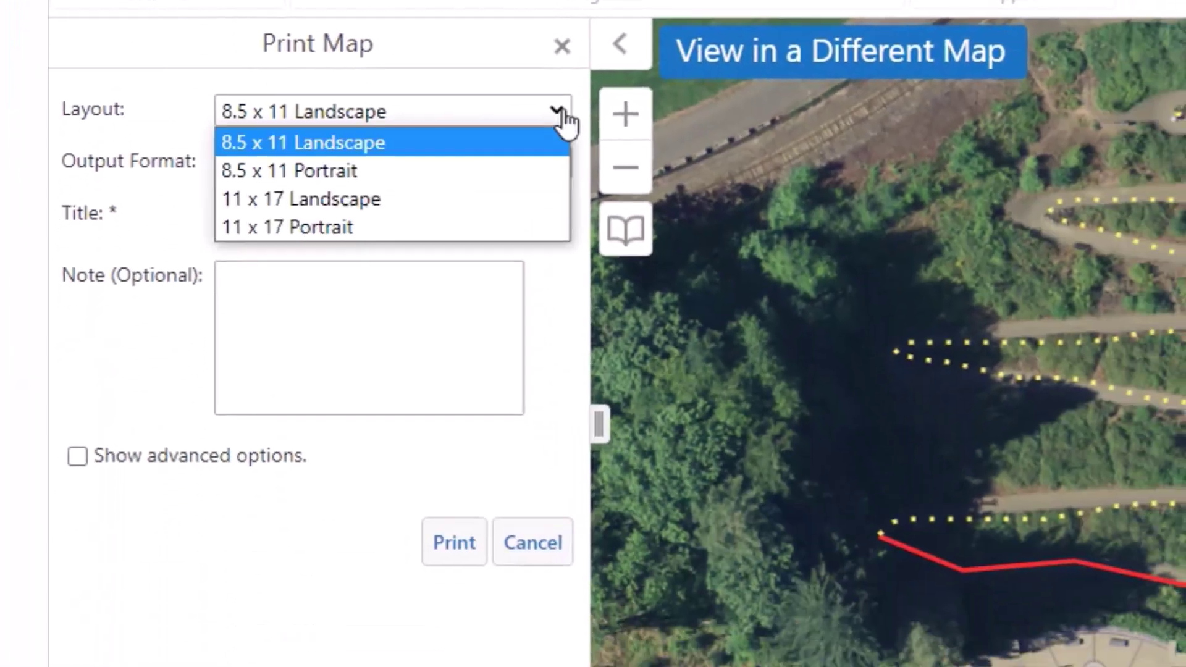
pyautogui.click(531, 191)
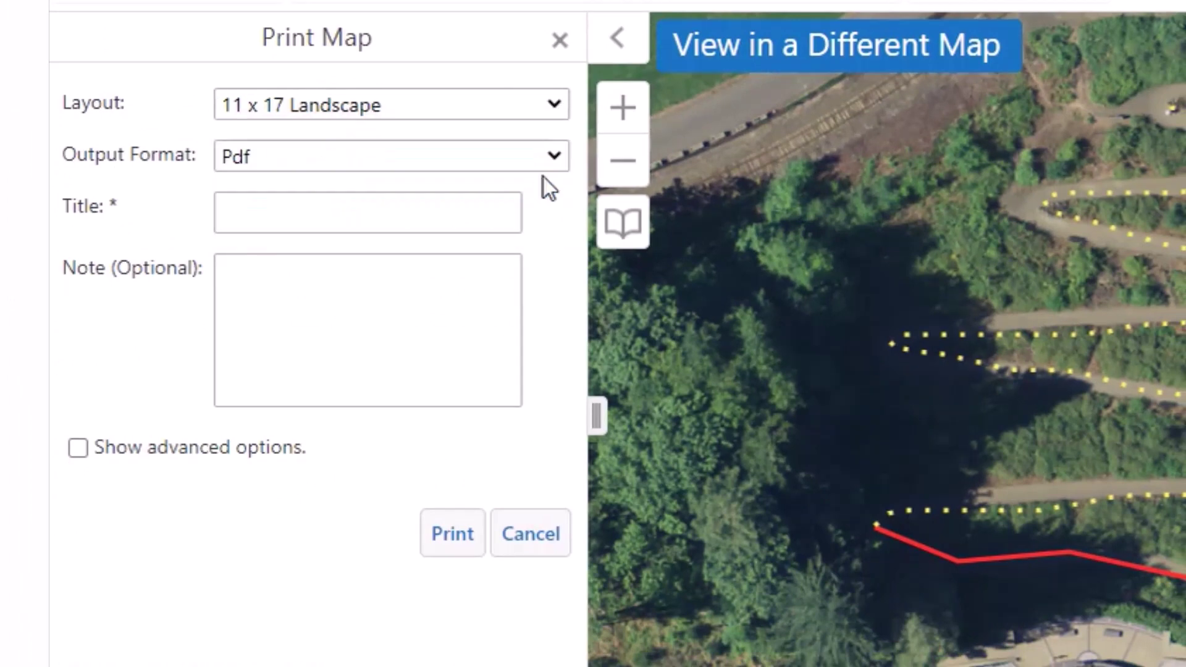
pyautogui.click(563, 170)
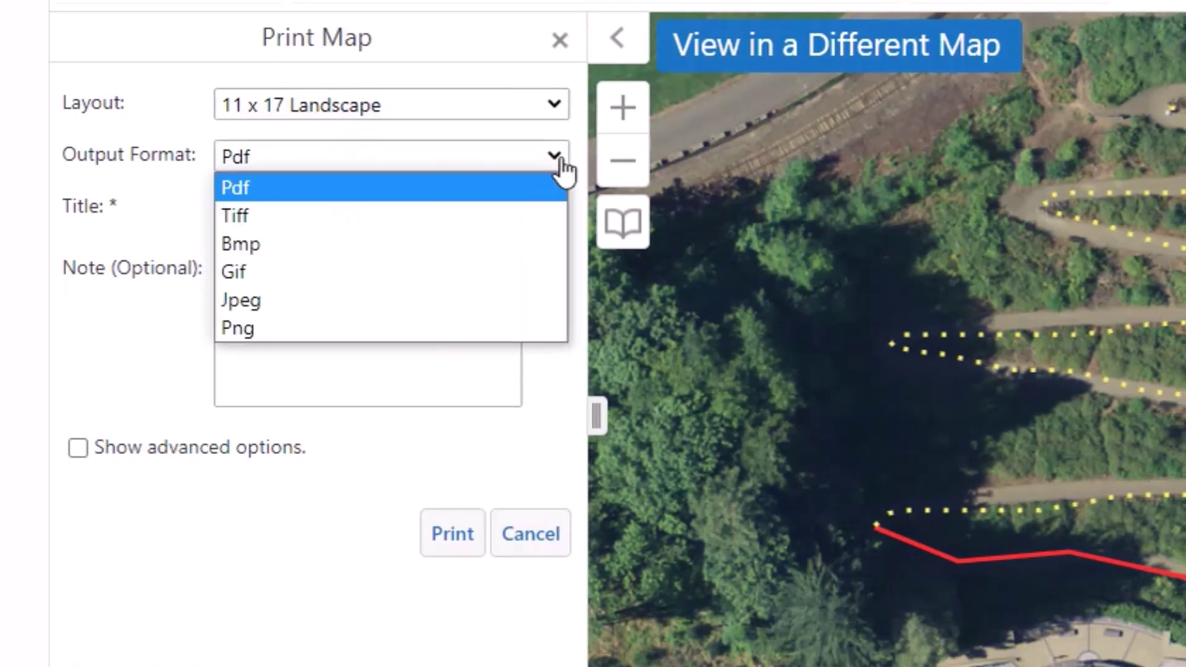
pyautogui.click(552, 189)
# Step: Give the printout the title "Trail" and the note "Walking path", and print the map
pyautogui.click(460, 211)
pyautogui.write('Trail')
pyautogui.click(409, 291)
pyautogui.write('Walking path')
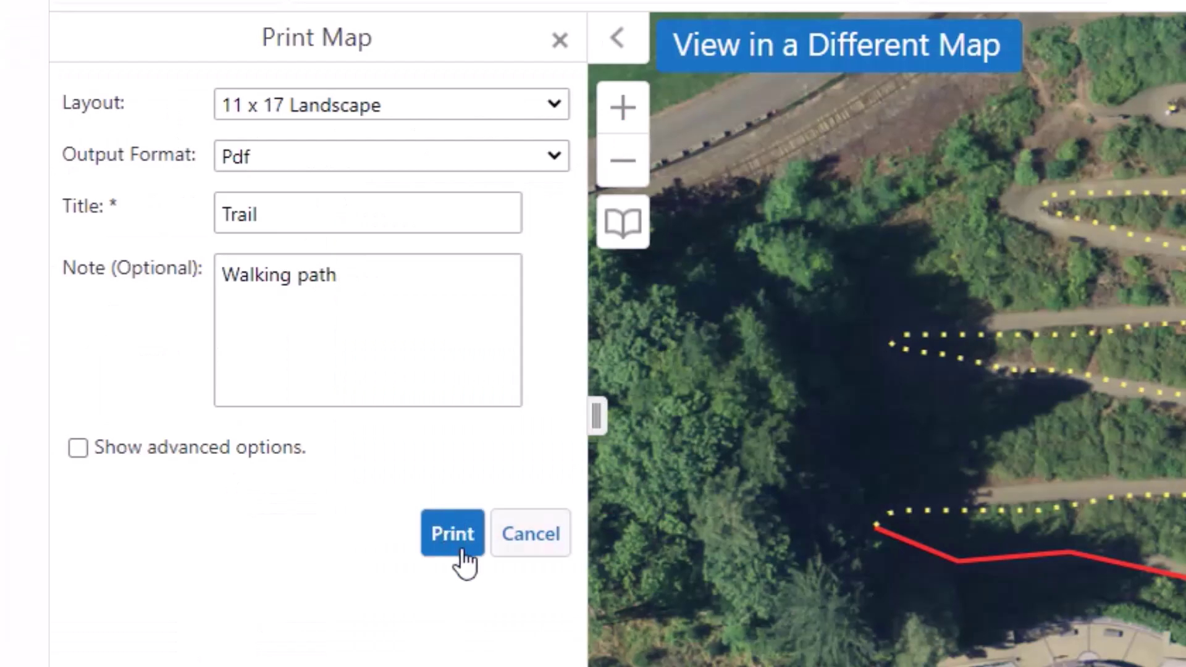
pyautogui.click(461, 551)
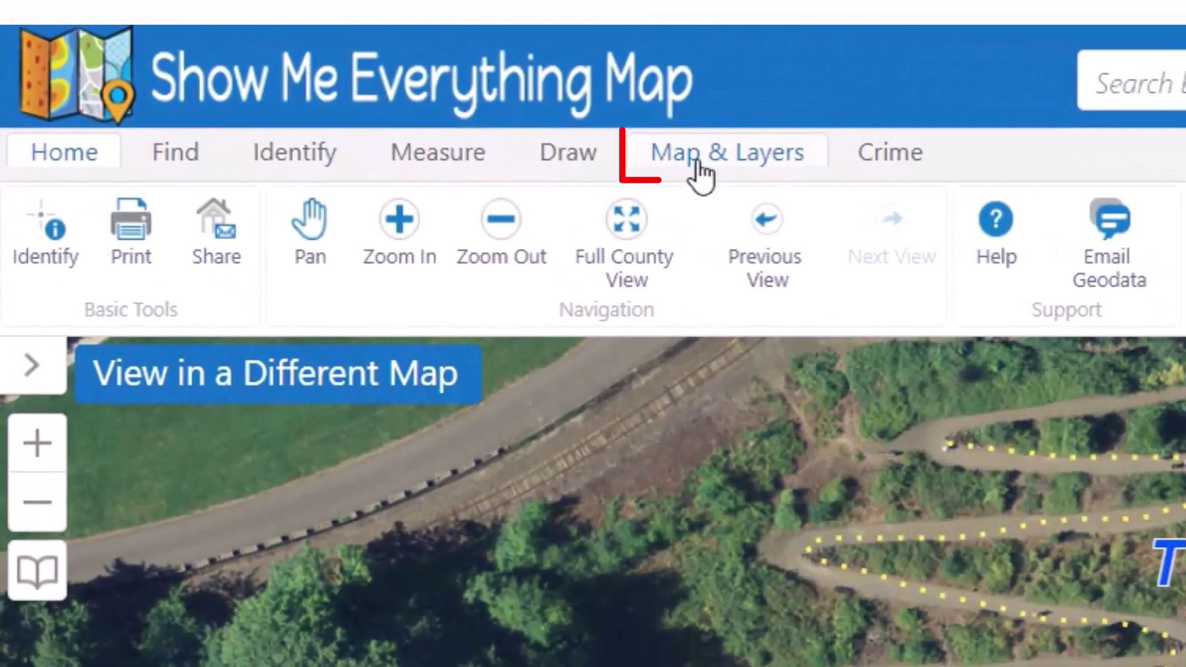
# Step: Show the layer list and switch the basemap to Hillshades
pyautogui.click(699, 175)
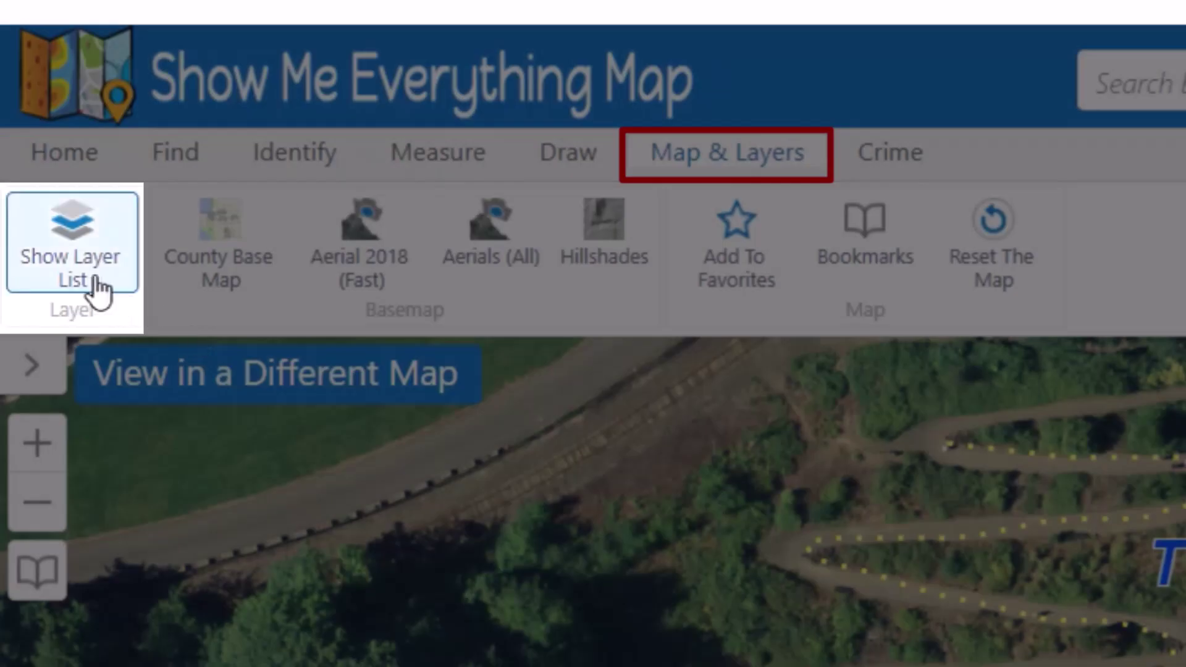
pyautogui.click(110, 290)
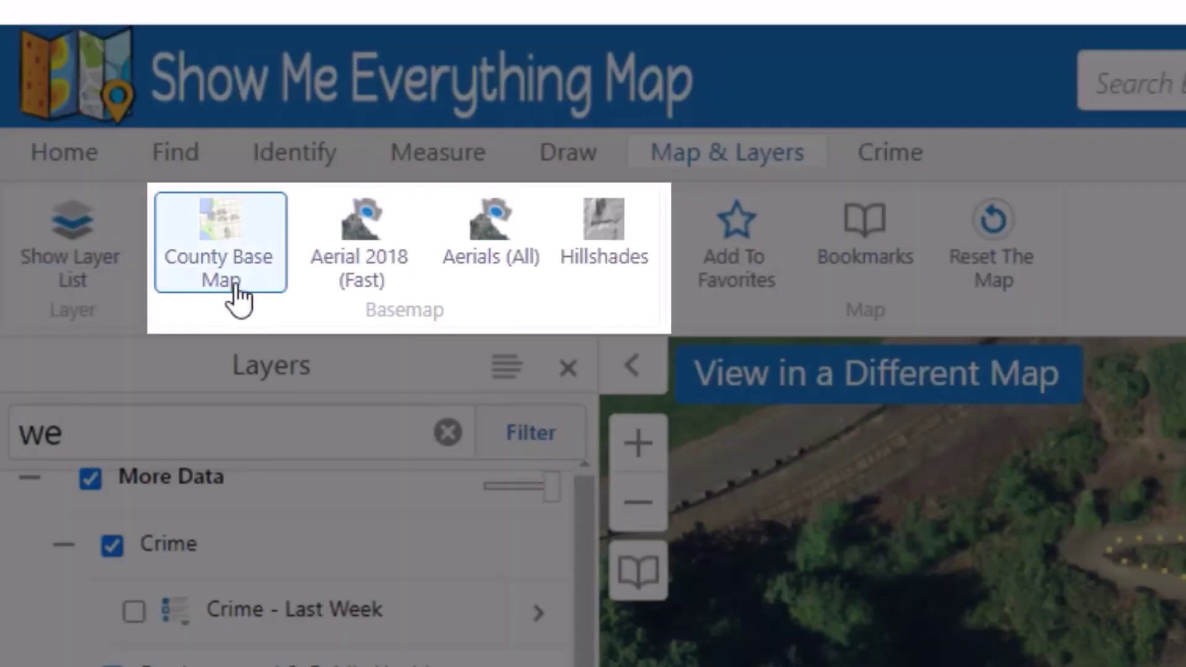
pyautogui.click(237, 293)
pyautogui.click(339, 297)
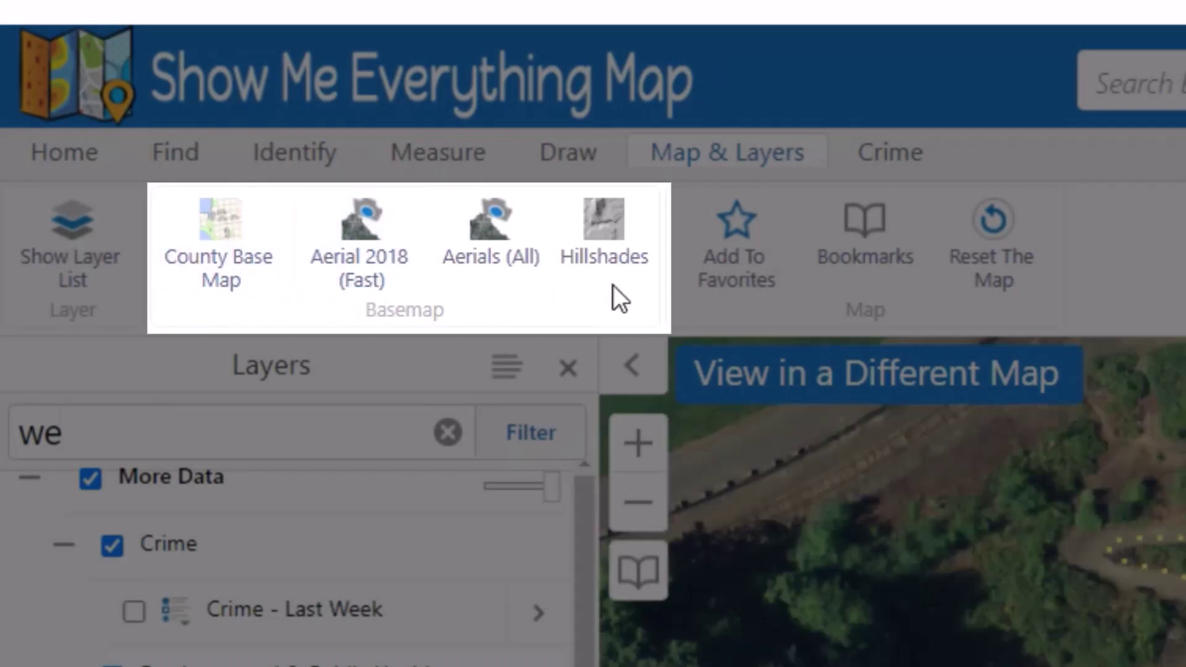
pyautogui.click(636, 282)
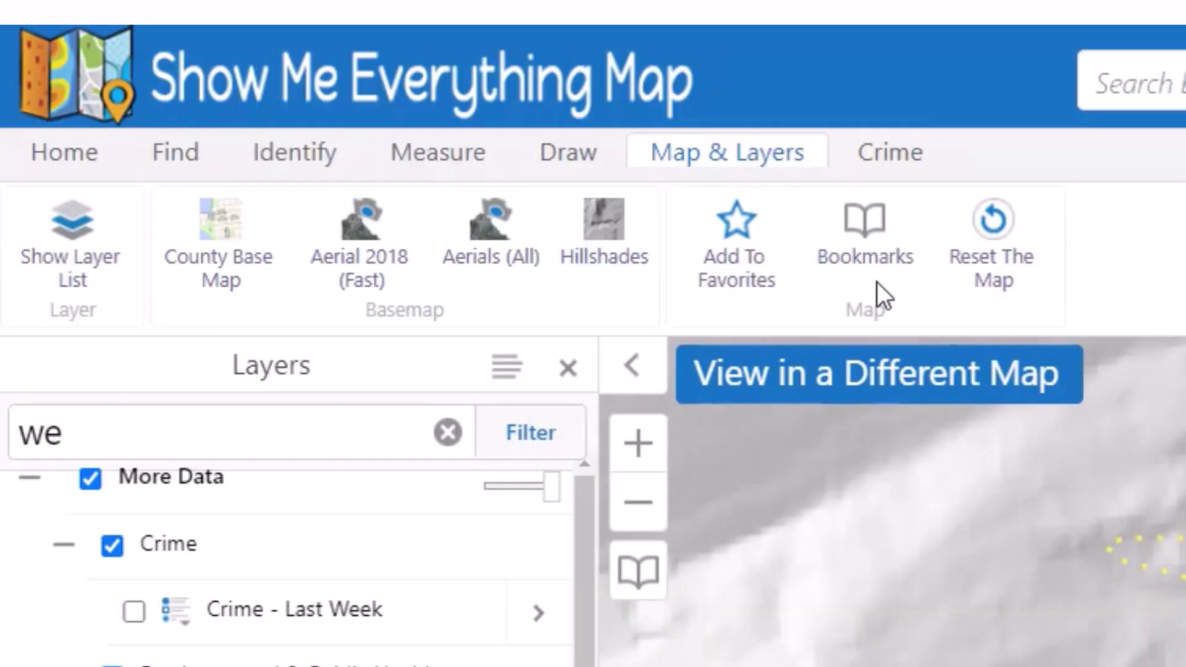
# Step: Reset the map and display the Crime - One Year layer after briefly showing Crime - Last Week
pyautogui.click(818, 262)
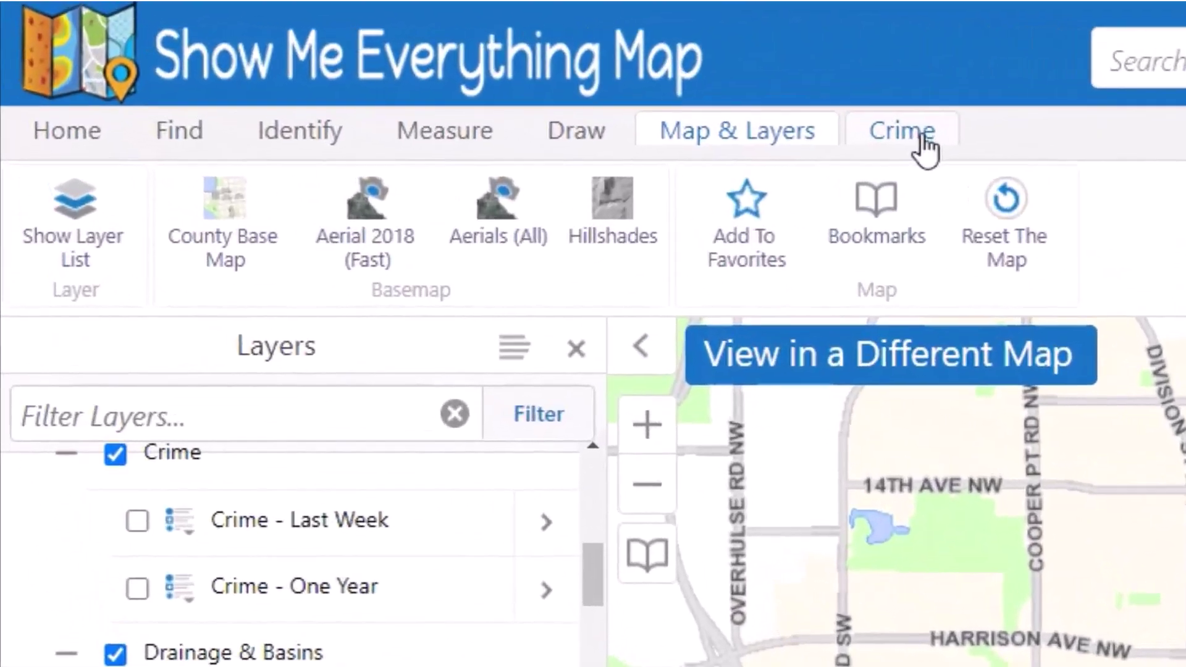
pyautogui.click(920, 141)
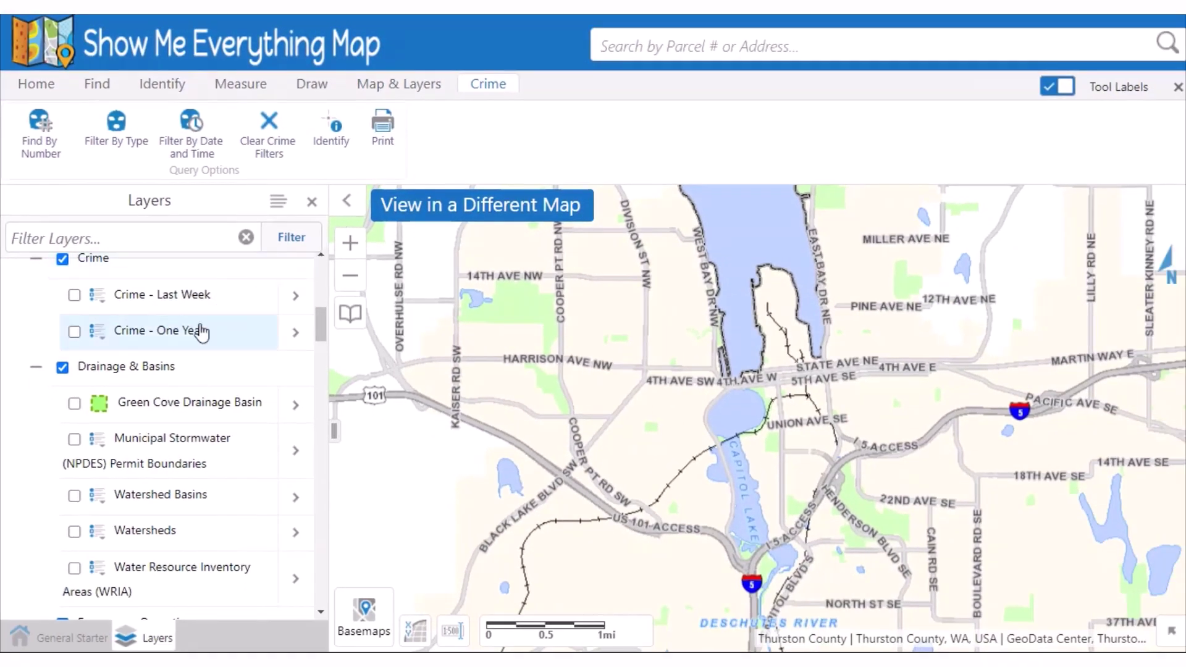
pyautogui.click(74, 295)
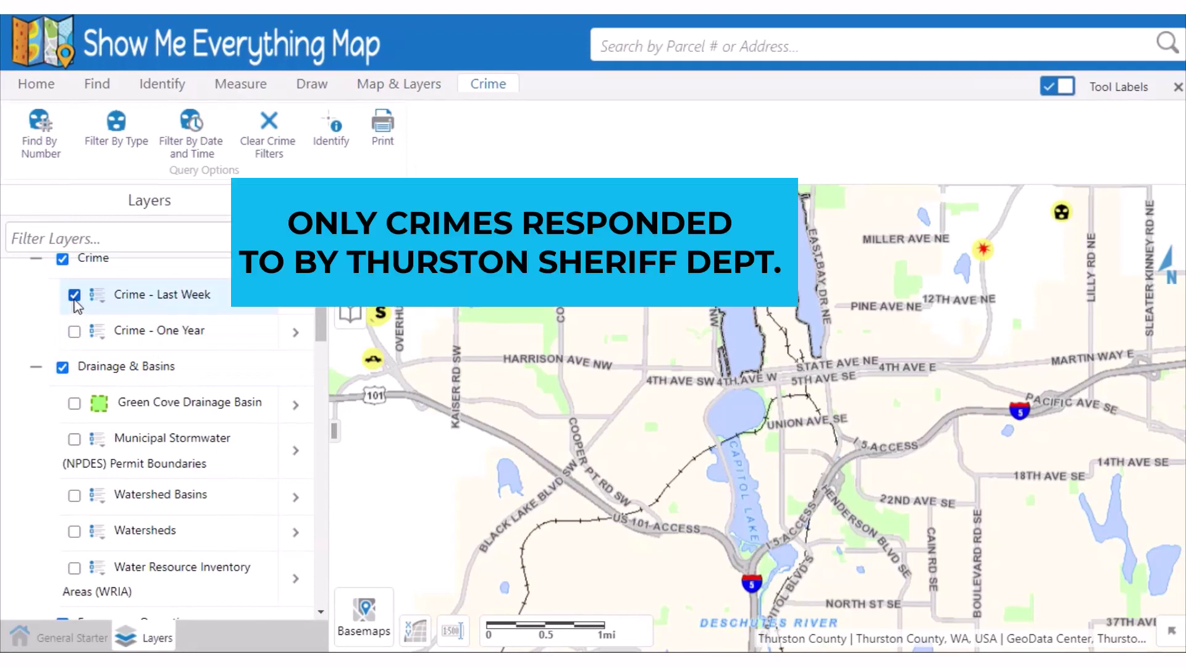
pyautogui.click(75, 296)
pyautogui.click(74, 332)
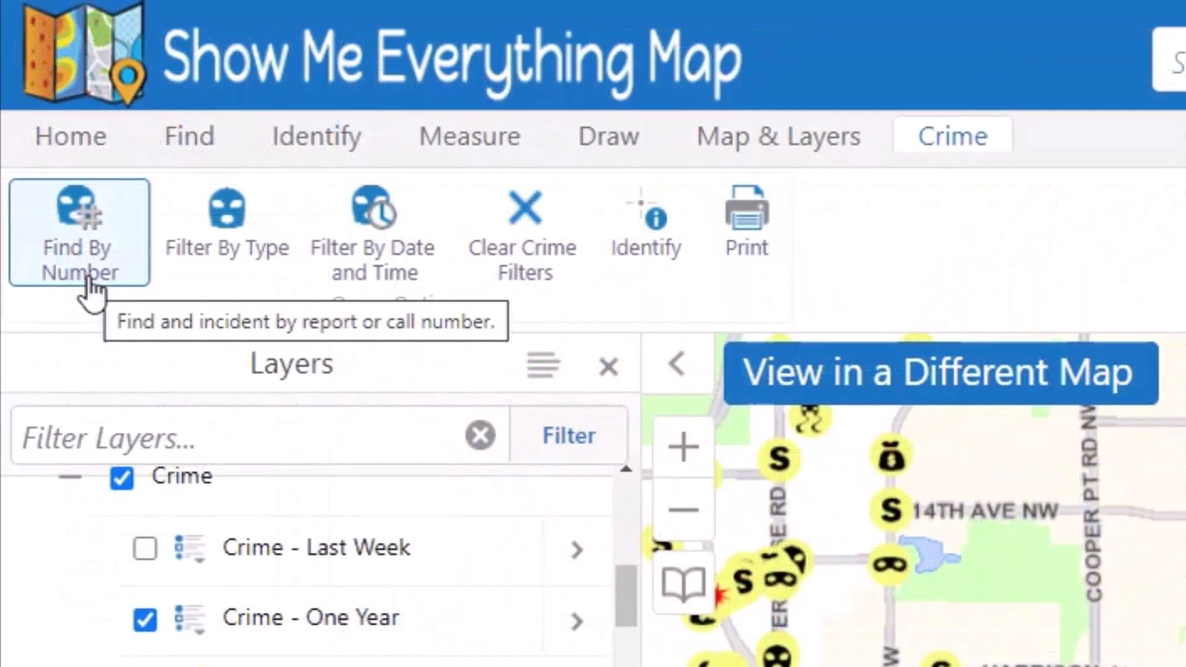
# Step: Look at the number types for finding an incident by number and the list of types for filtering incidents
pyautogui.click(45, 156)
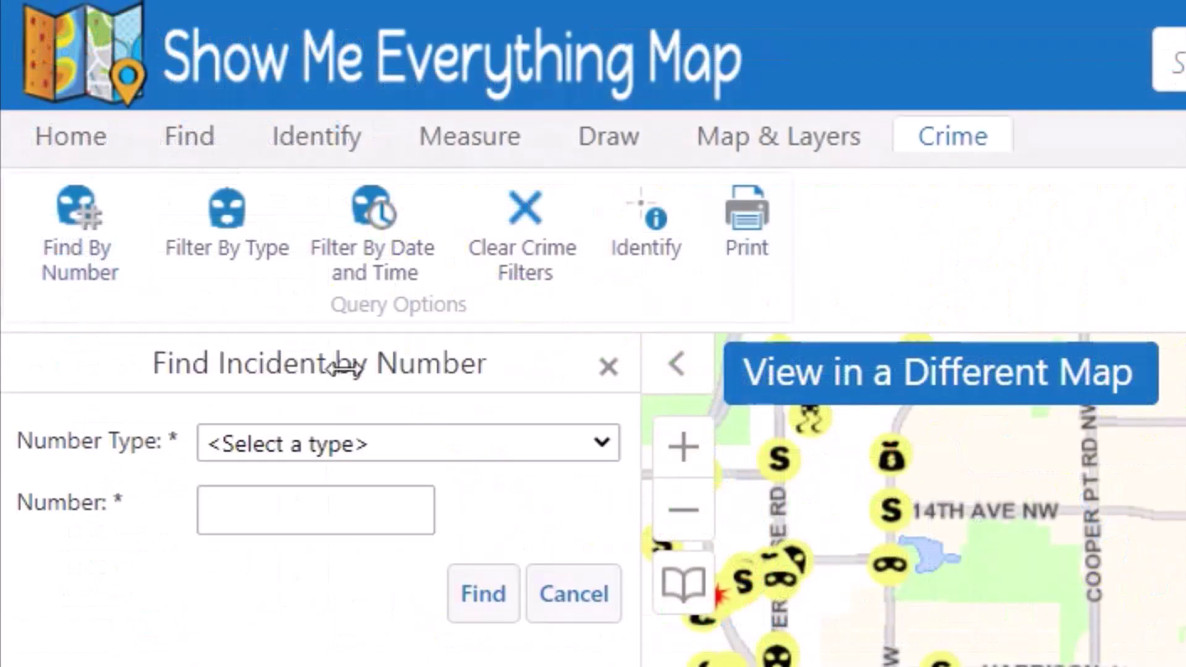
pyautogui.click(613, 460)
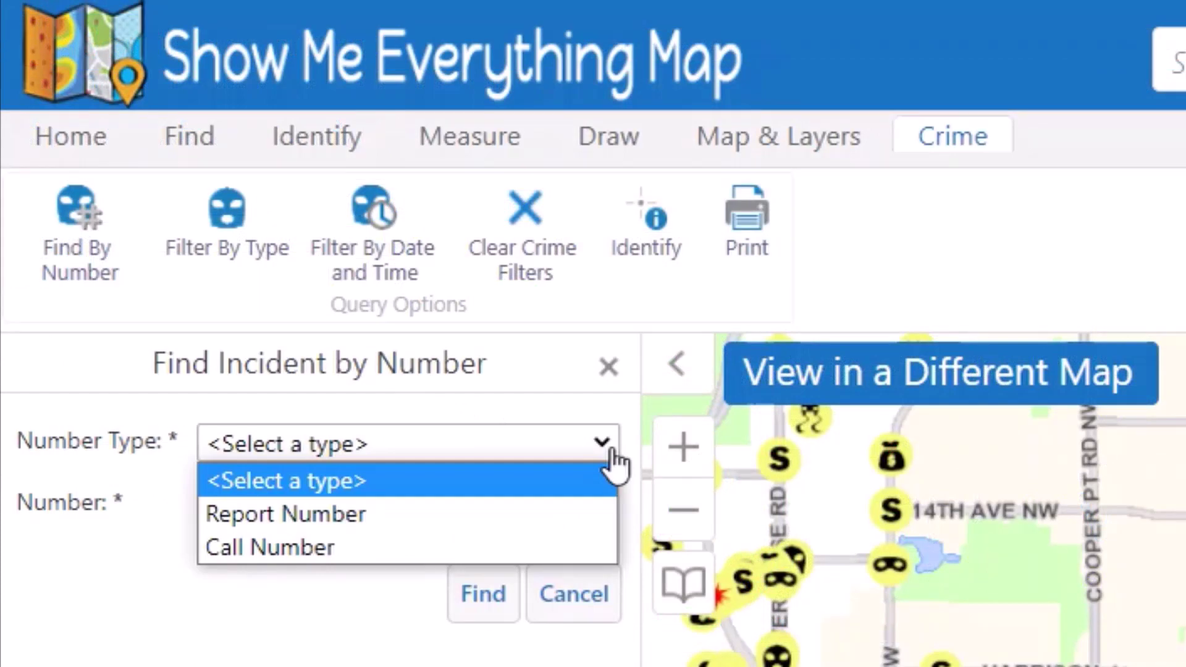
pyautogui.click(611, 451)
pyautogui.click(247, 259)
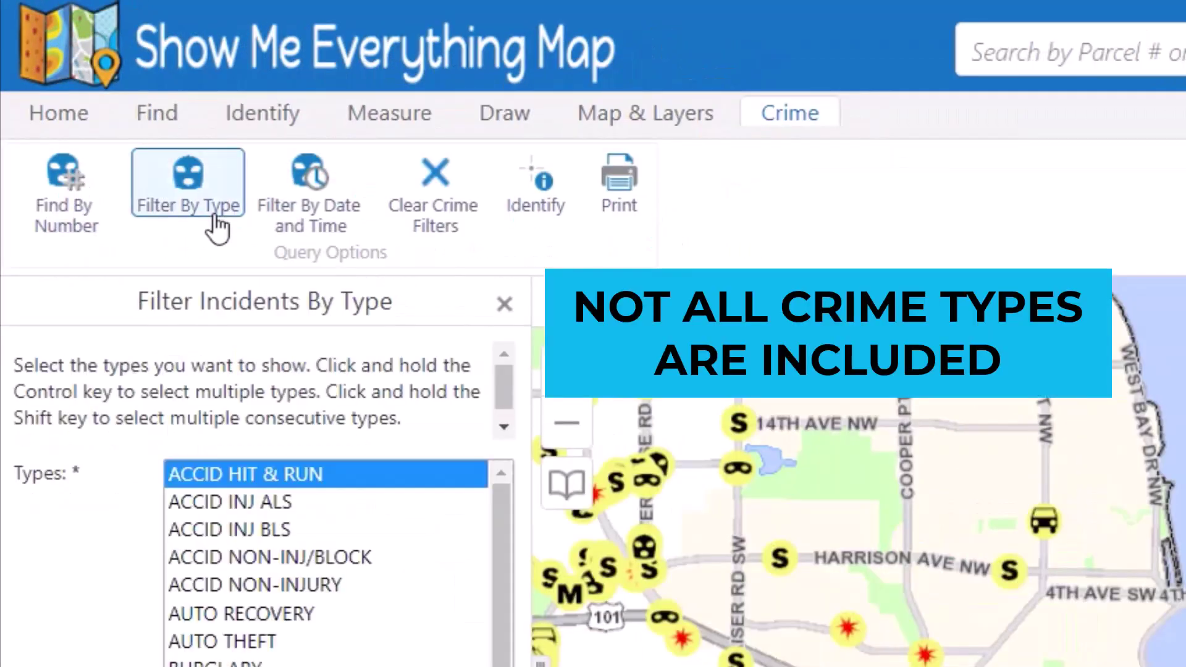
pyautogui.moveTo(494, 532)
pyautogui.mouseDown()
pyautogui.moveTo(496, 588)
pyautogui.moveTo(494, 512)
pyautogui.mouseUp()
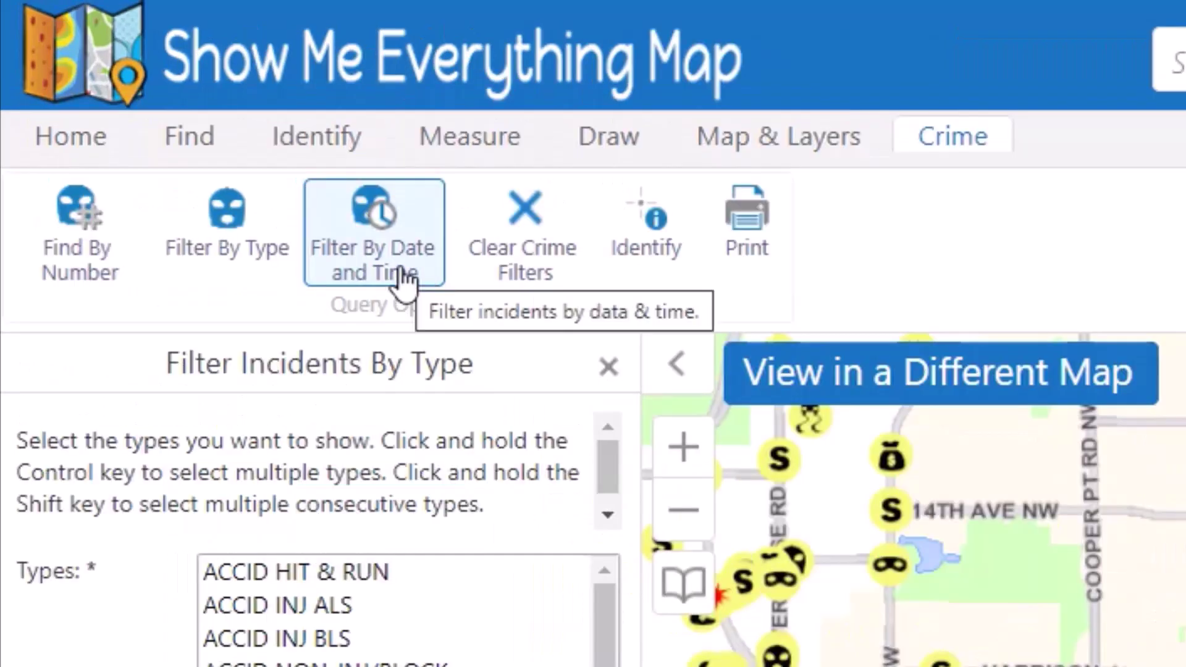
# Step: Open the date and time filter for incidents and set its range to Custom
pyautogui.click(404, 278)
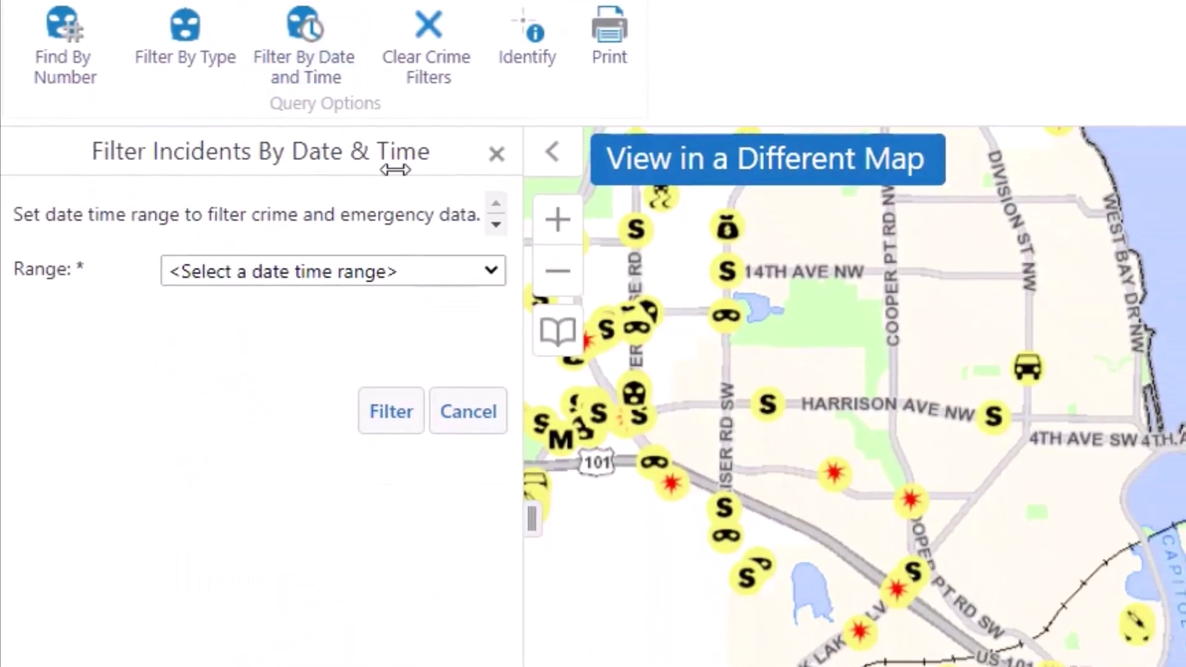
pyautogui.click(500, 283)
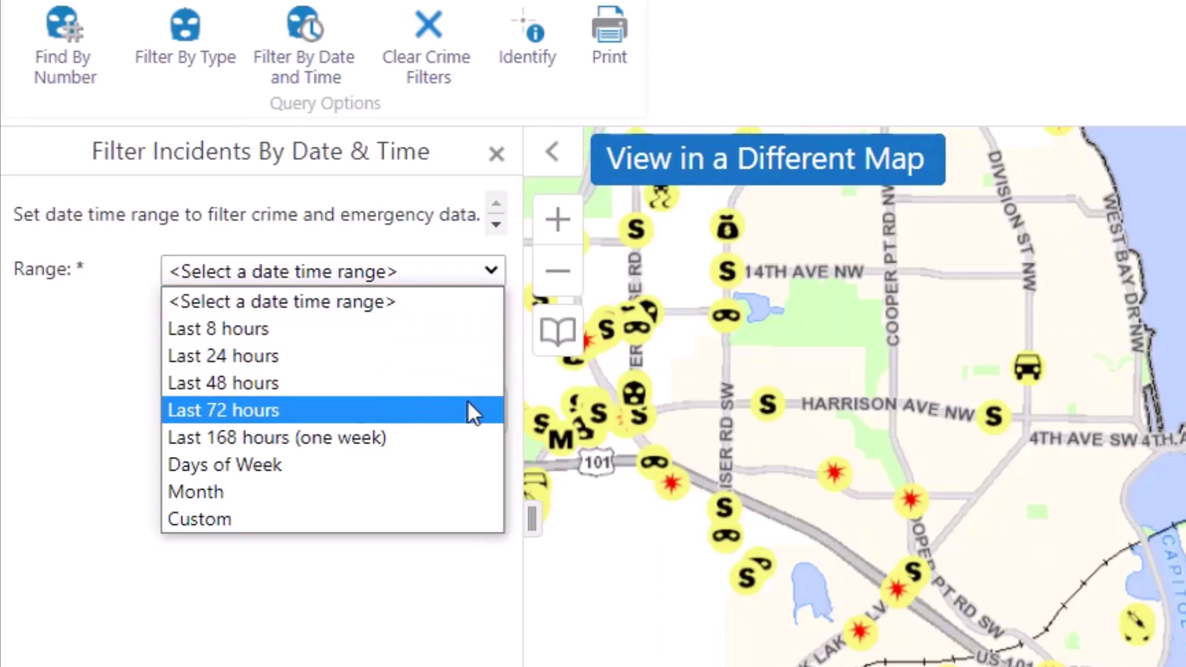
pyautogui.click(459, 520)
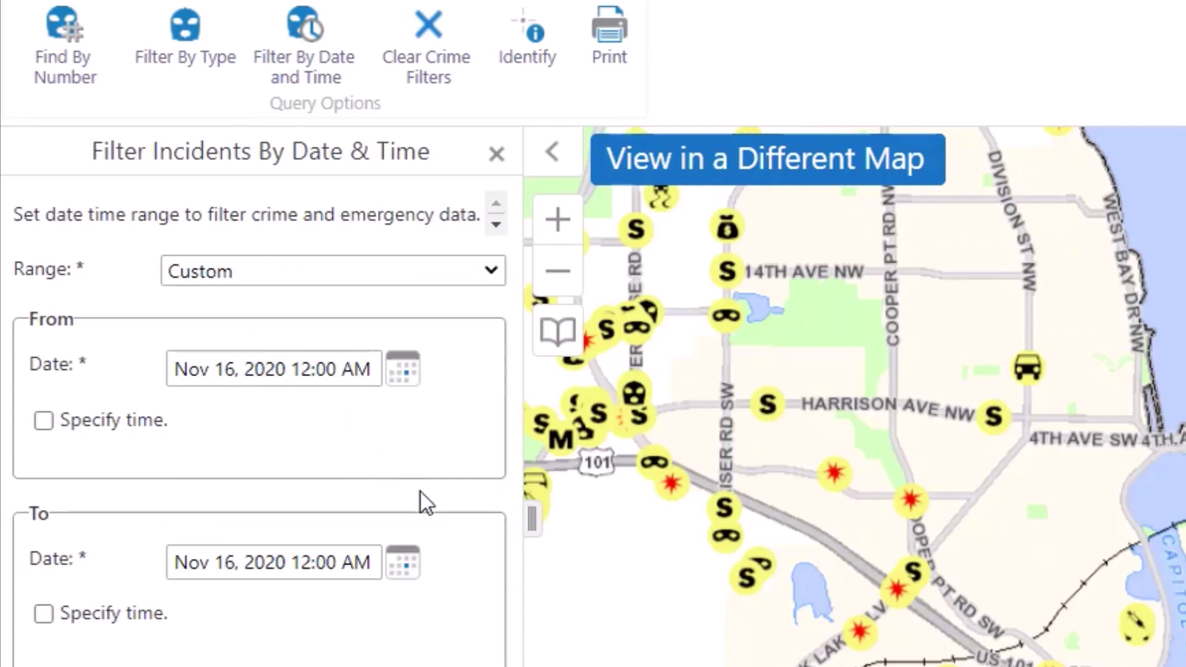
# Step: Identify the crime incidents on Cooper Point Rd SW and west of Capitol Lake, and read through their details
pyautogui.click(912, 500)
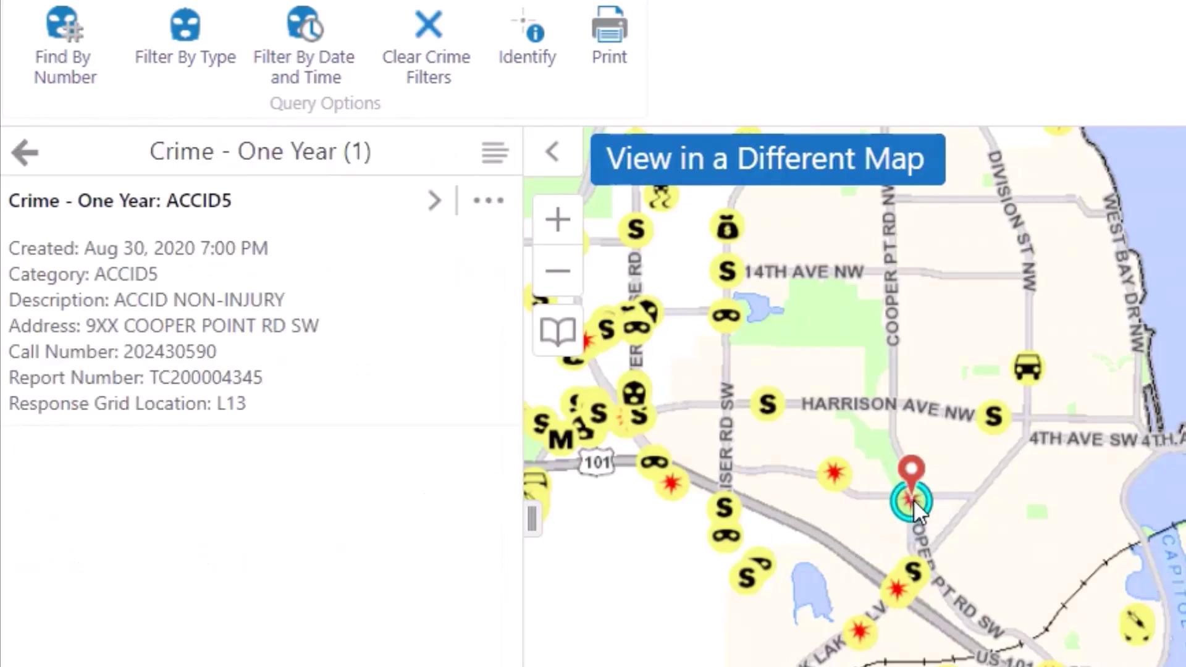
pyautogui.click(1139, 621)
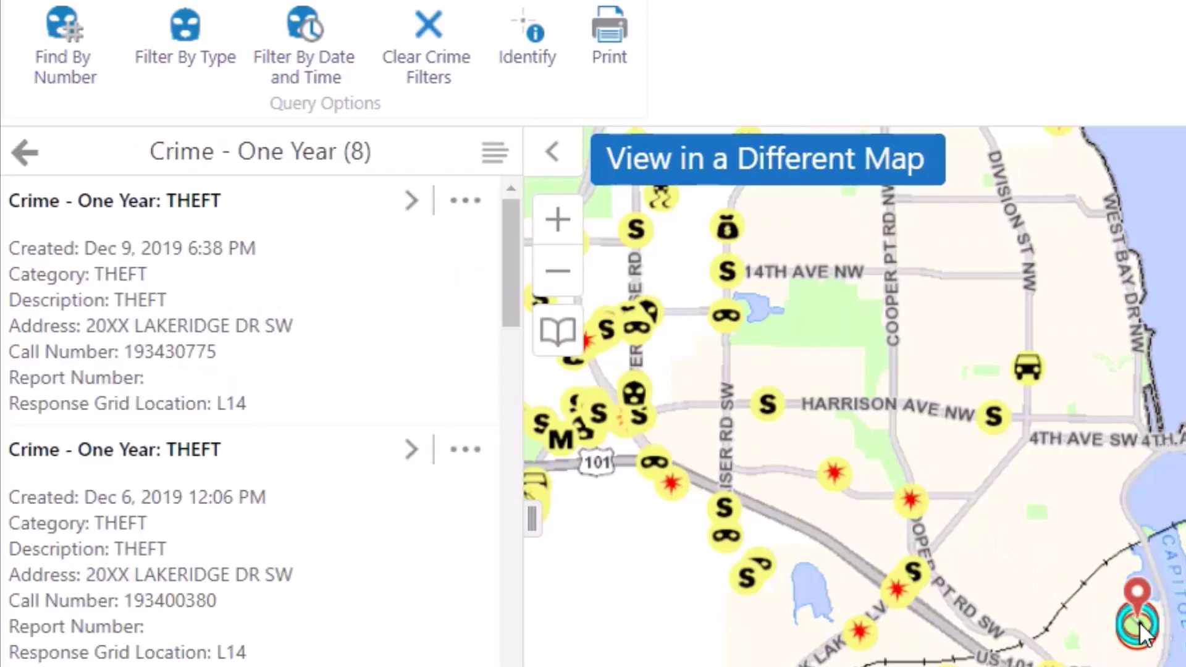
pyautogui.scroll(-5, 446, 539)
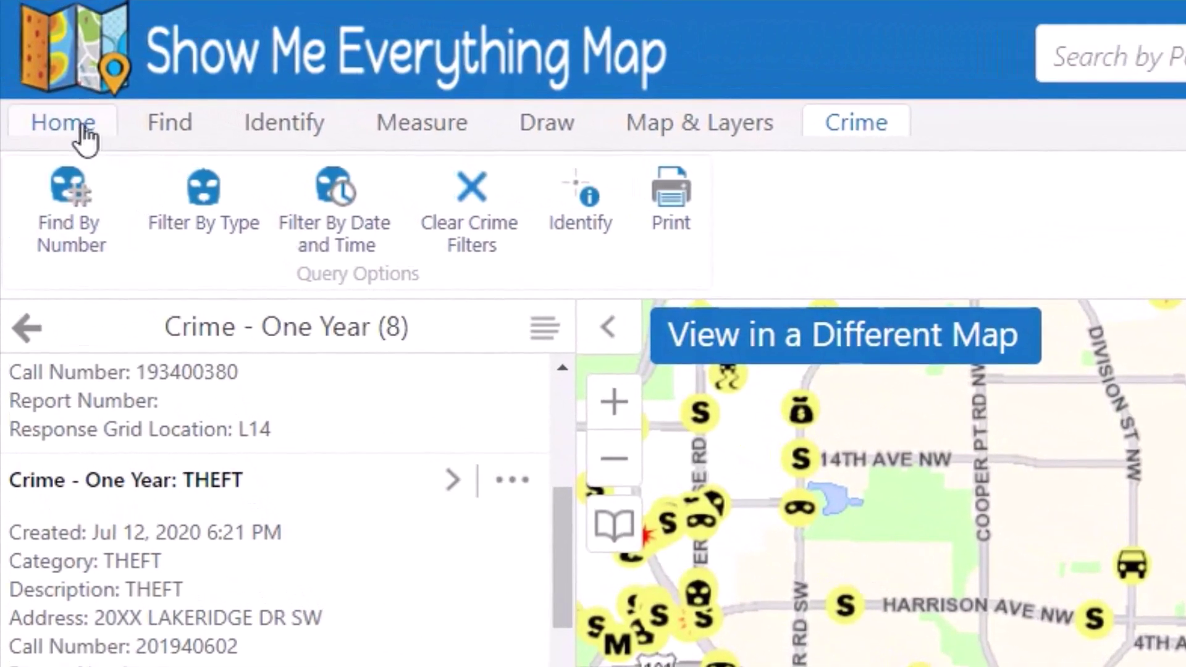
# Step: Open the Thurston GeoData Help Pages and search them for "print"
pyautogui.click(85, 138)
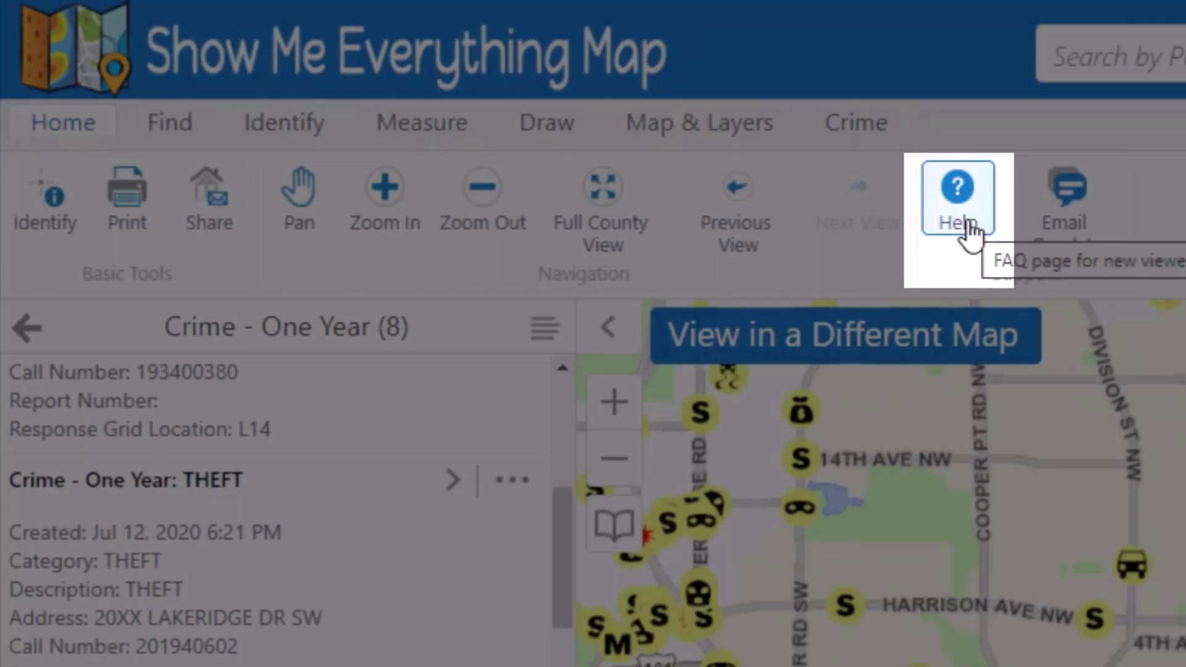
pyautogui.click(969, 235)
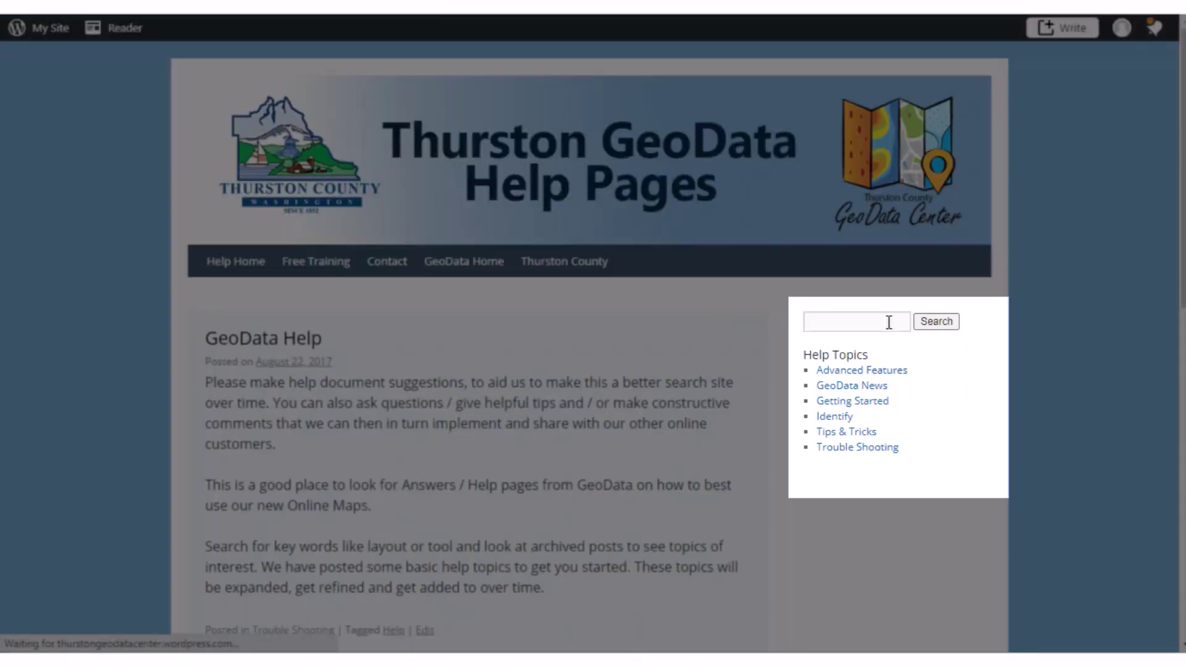
pyautogui.click(889, 320)
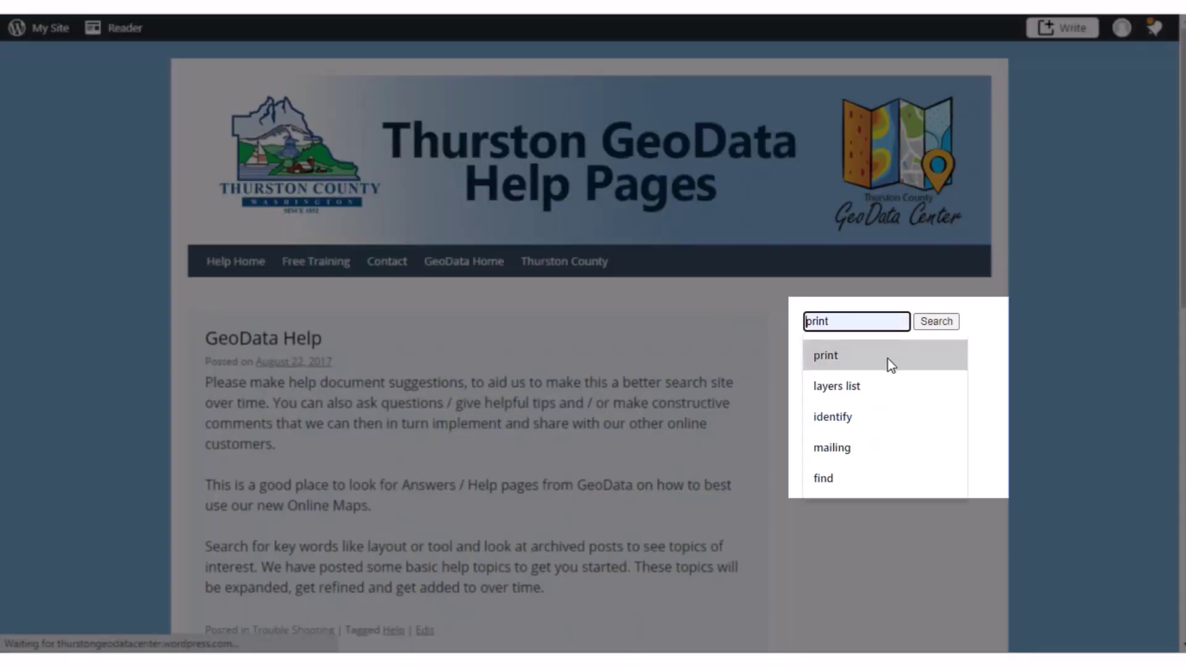
pyautogui.click(887, 357)
pyautogui.click(936, 322)
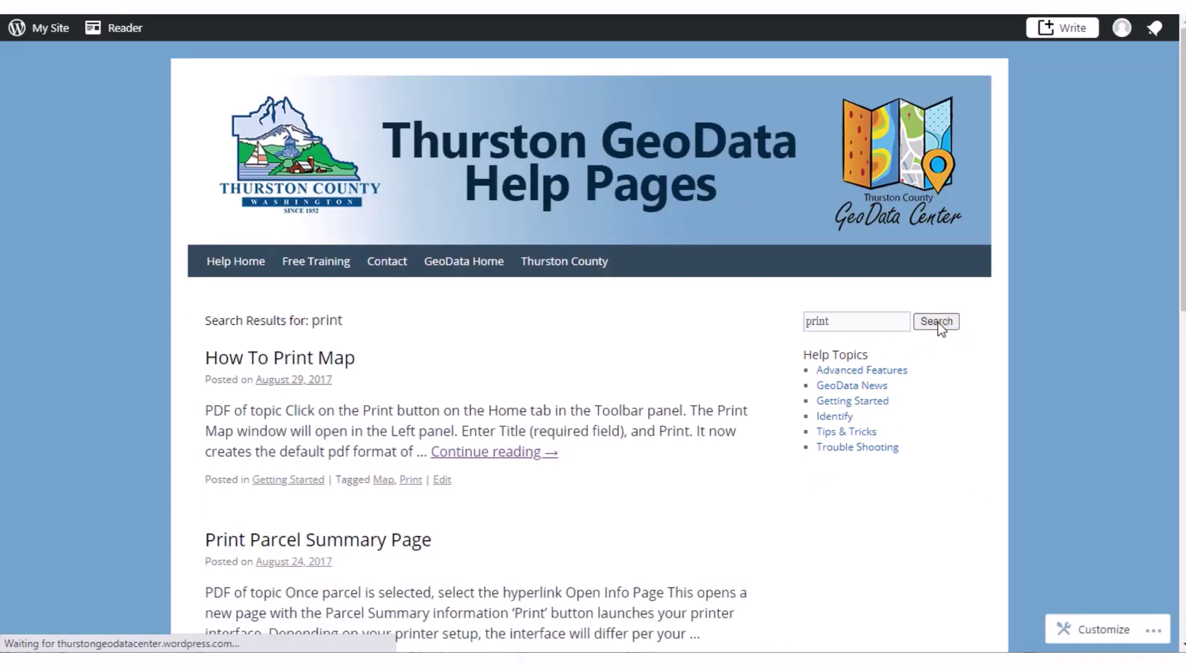
# Step: Open the "How To Print Map" help article and read through it
pyautogui.click(339, 369)
pyautogui.scroll(-5, 721, 515)
pyautogui.scroll(-7, 725, 522)
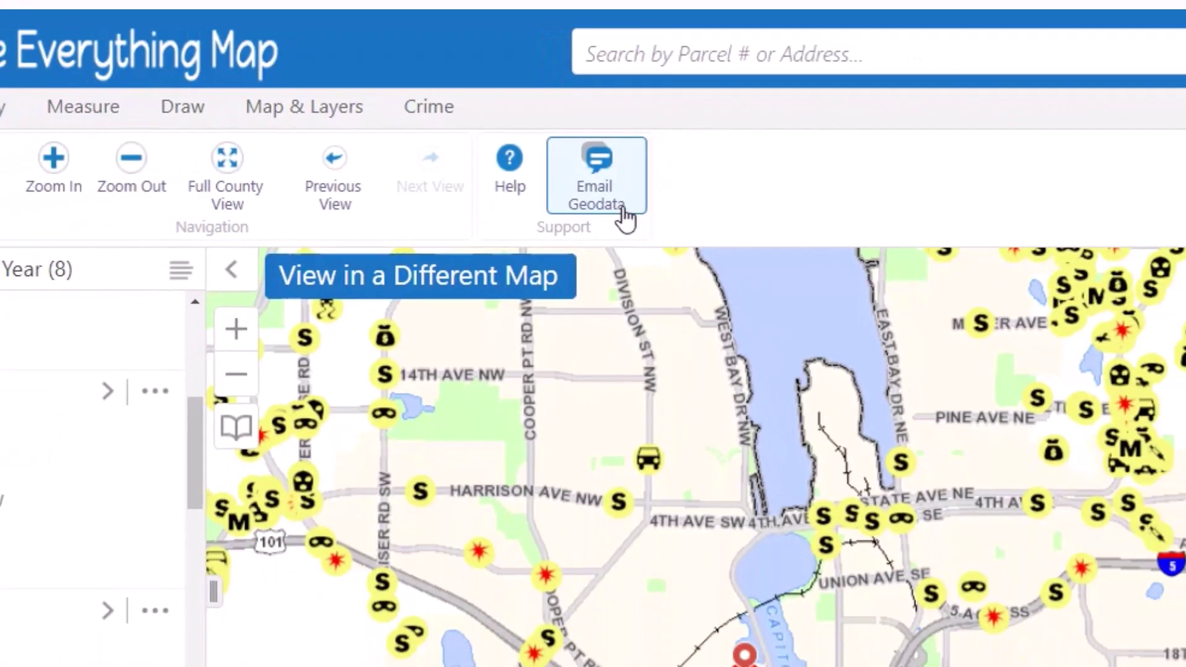
# Step: Email GeoData a question, entering the sender's email address and the message "Help!", and send it
pyautogui.click(615, 304)
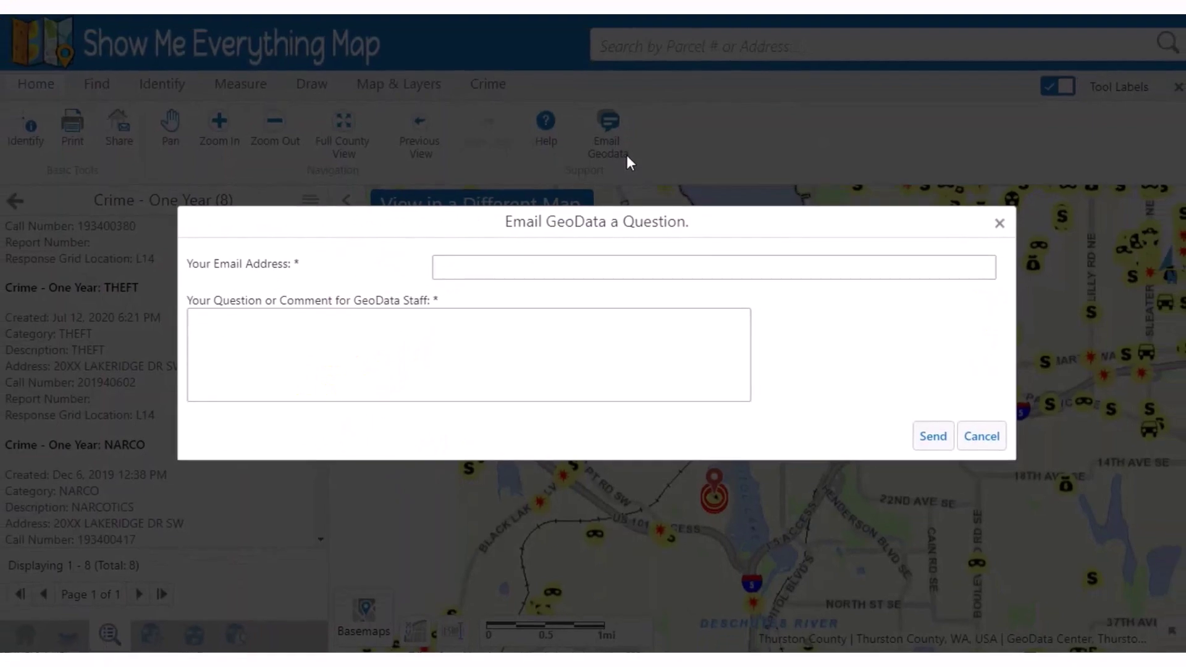
pyautogui.write('myname@email.com')
pyautogui.click(605, 339)
pyautogui.write('Help!')
pyautogui.click(933, 437)
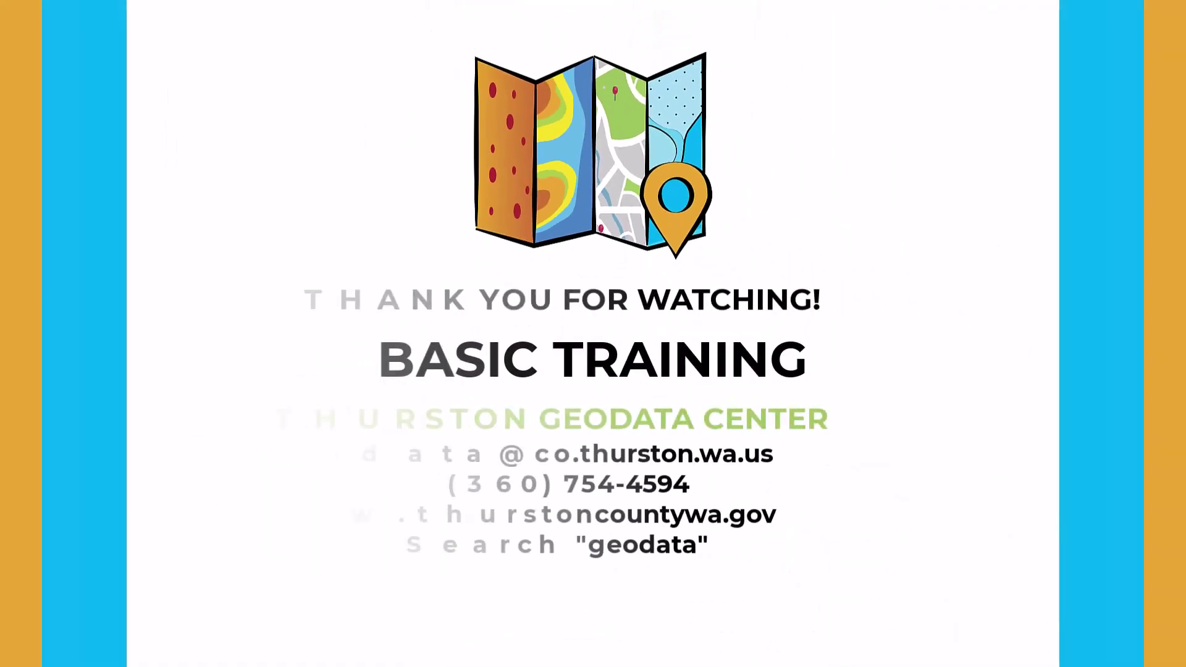